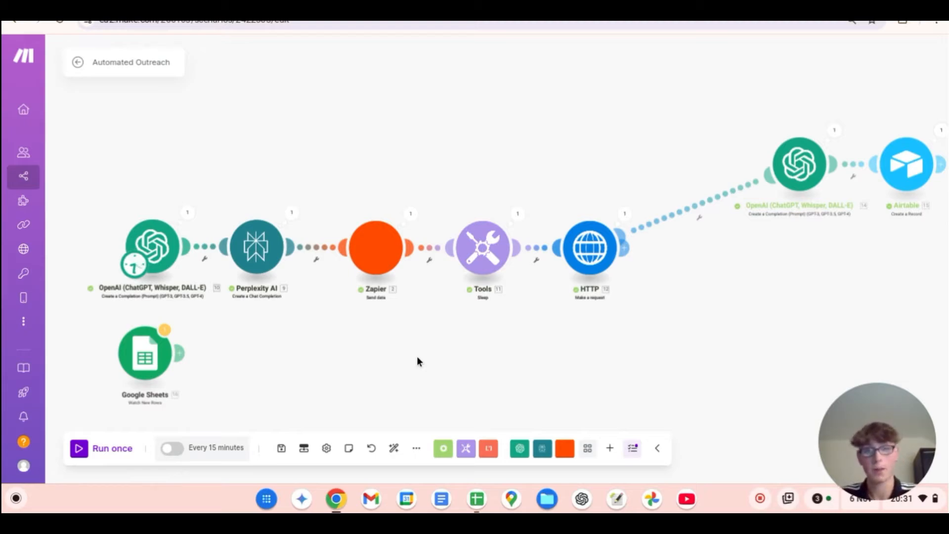
Step: Inspect the run output of the scenario's first OpenAI module
left_click_drag(690, 309, 614, 335)
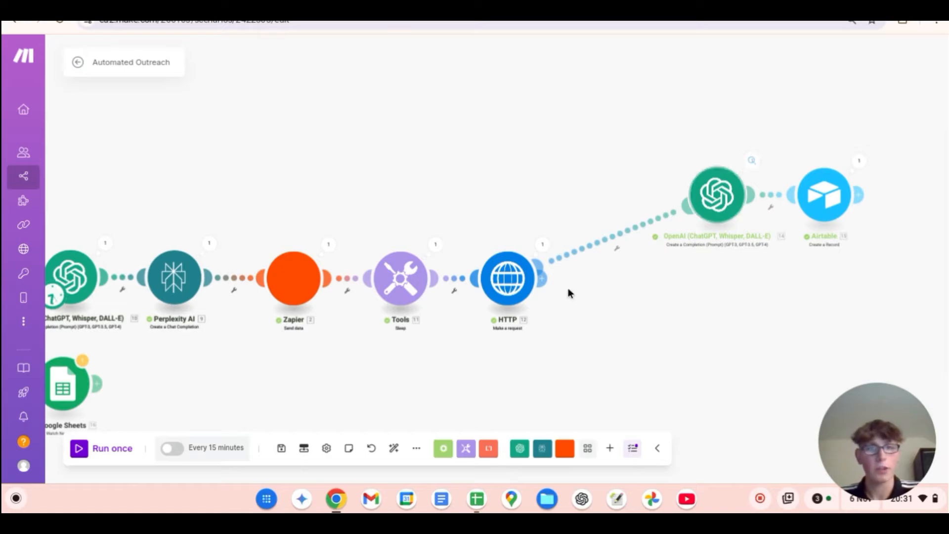
left_click_drag(445, 354, 514, 332)
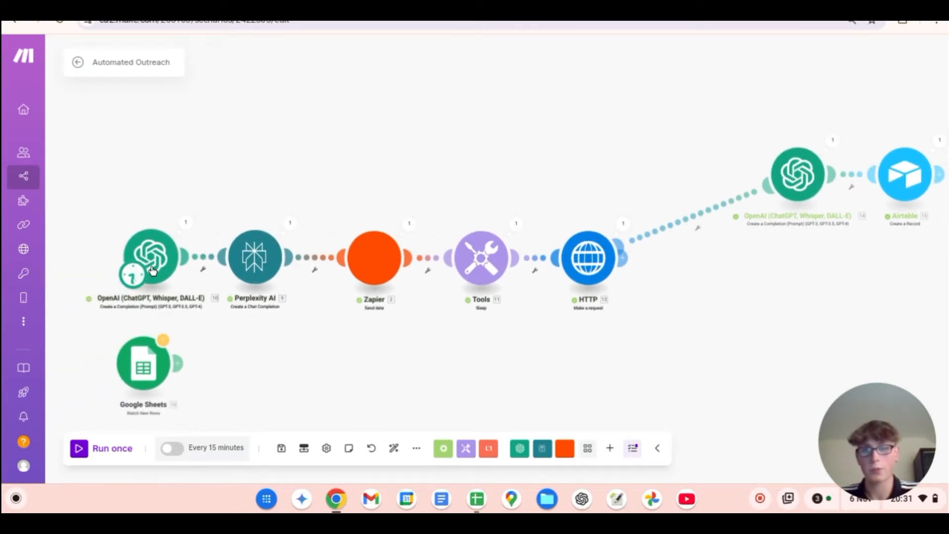
left_click(187, 223)
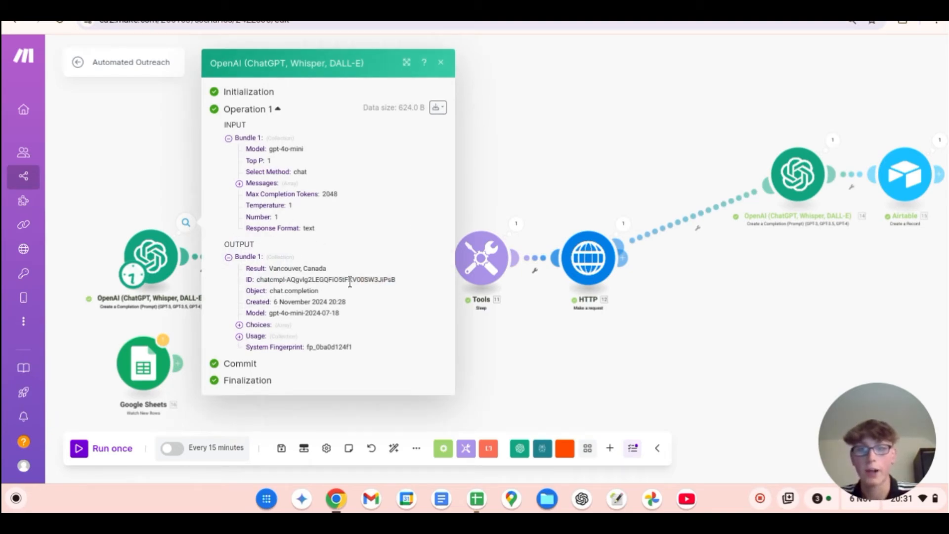
left_click(495, 166)
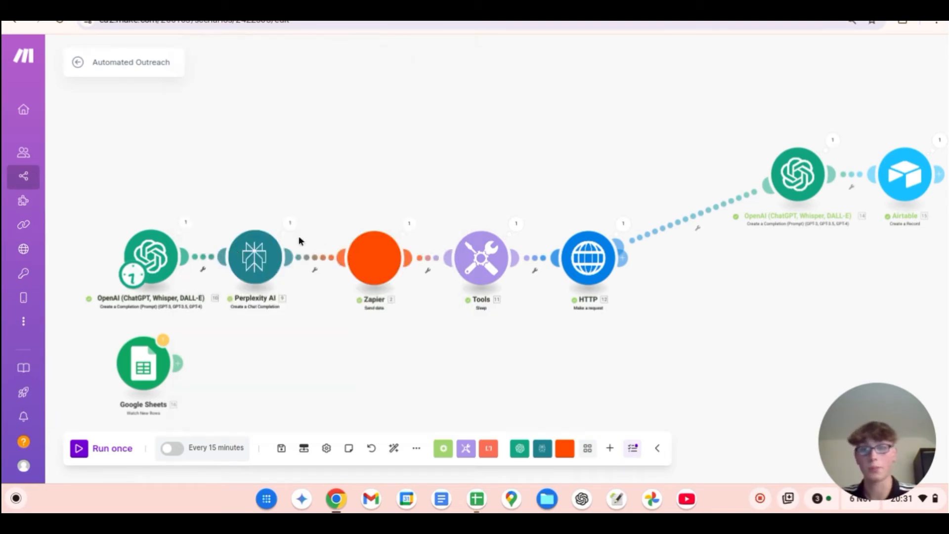
Step: Open the first OpenAI module's settings and read the prompt that asks for a random city
left_click(152, 254)
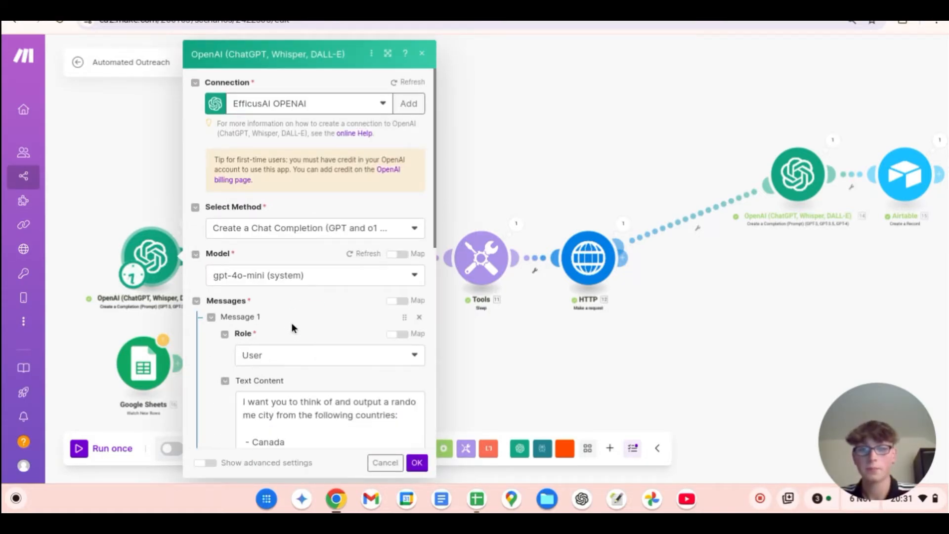
scroll(299, 385, "down", 2)
scroll(303, 388, "down", 3)
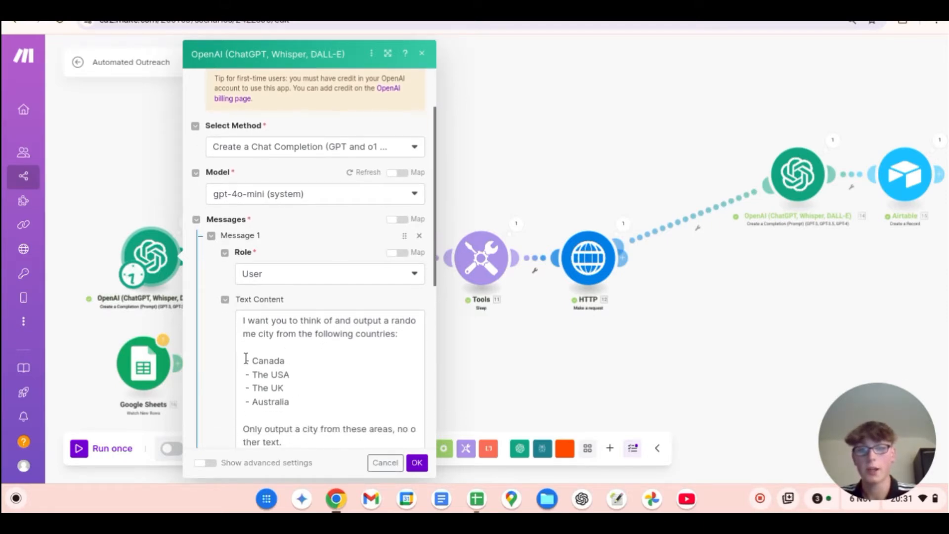
left_click(515, 180)
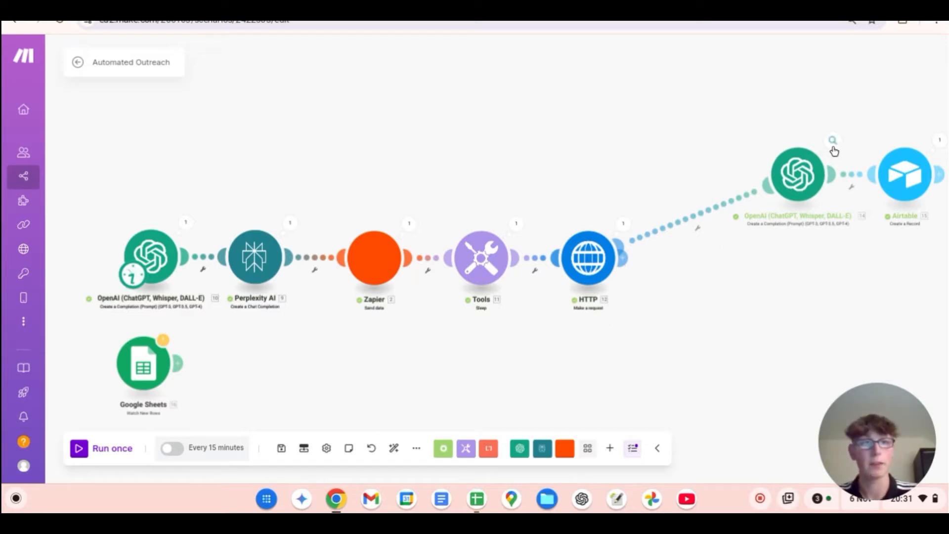
Step: Inspect the Perplexity AI module's run output, expanding its choices down to the message content
left_click(289, 224)
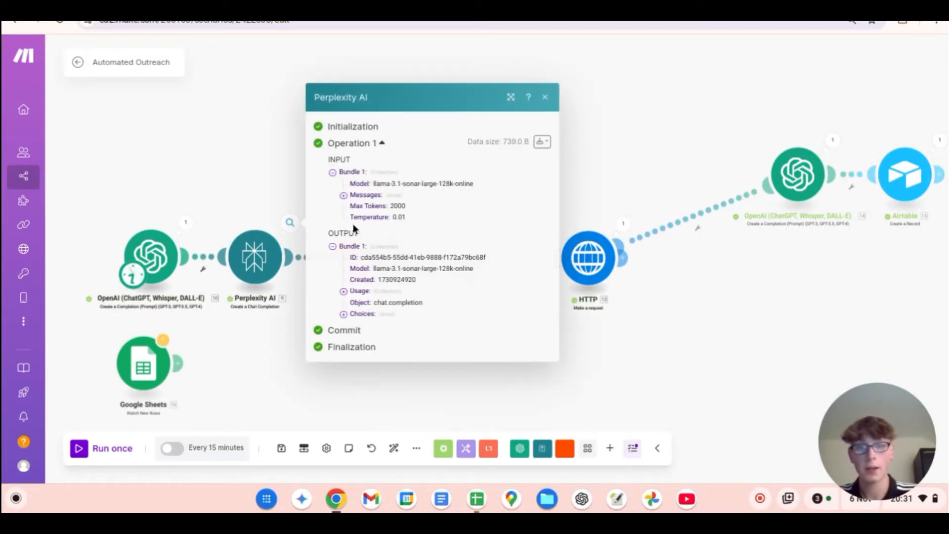
left_click(381, 314)
left_click(383, 321)
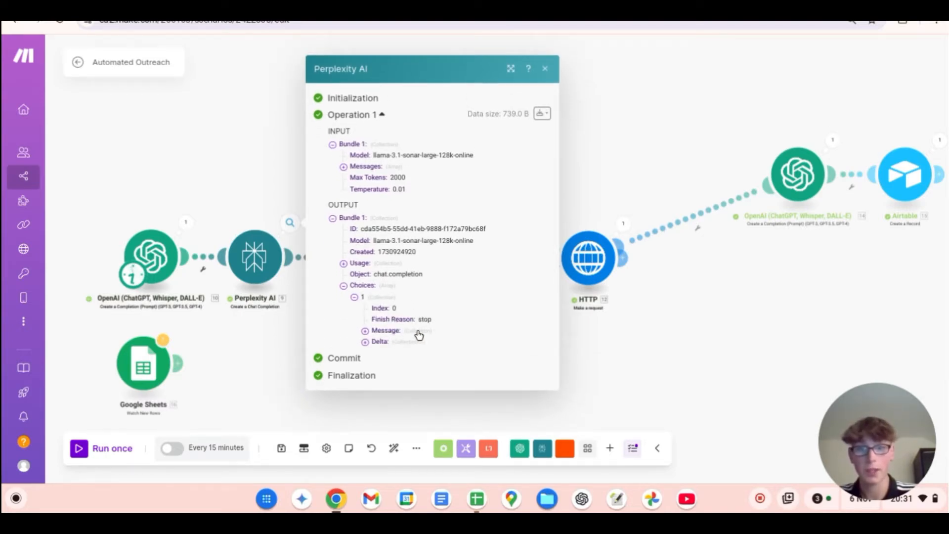
left_click(418, 329)
scroll(470, 370, "down", 1)
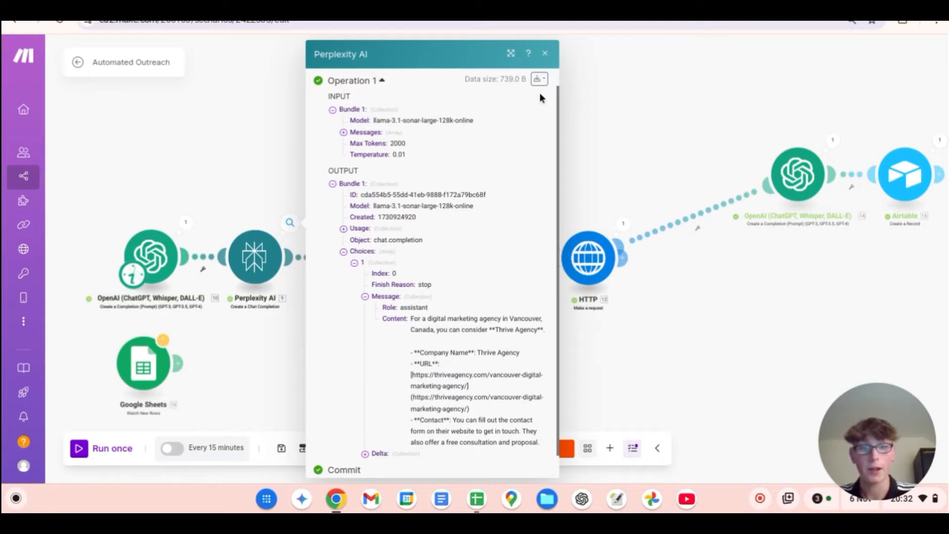
left_click(545, 54)
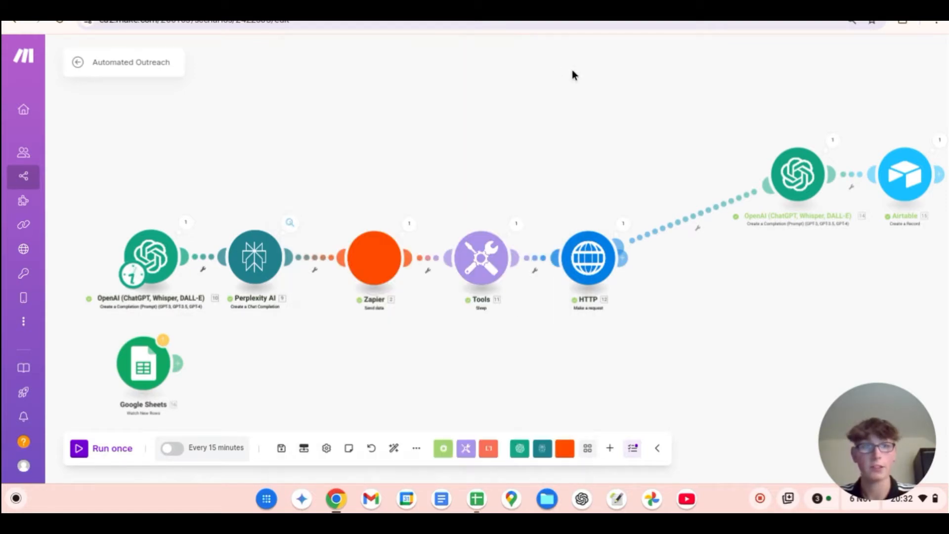
Step: Read the full result of the second OpenAI module's run, covering the company overview, key people and contact information
left_click(832, 143)
left_click(657, 267)
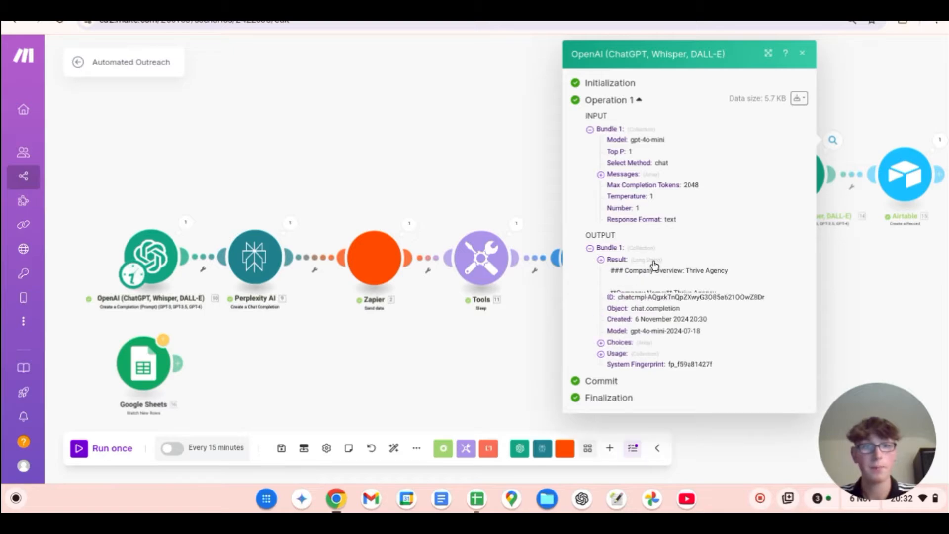
scroll(745, 329, "down", 1)
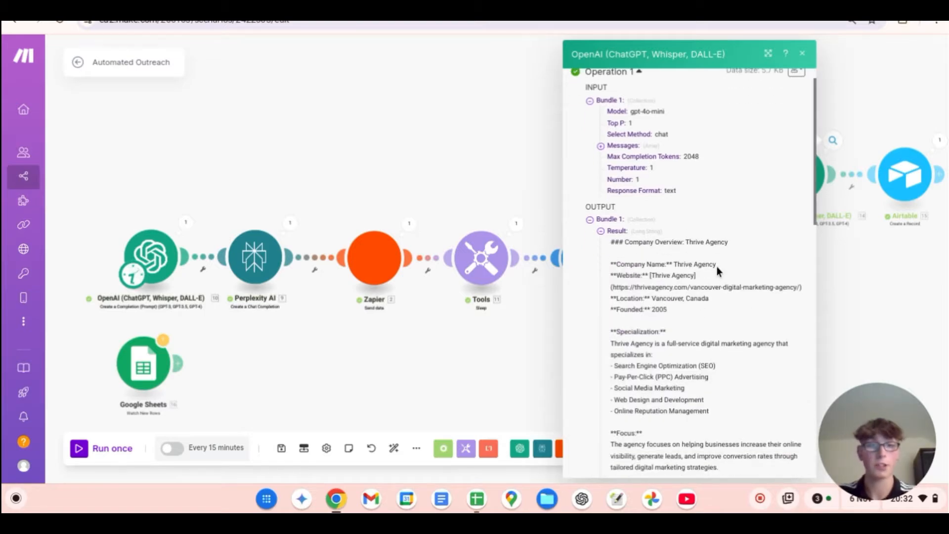
scroll(716, 266, "up", 5)
scroll(716, 266, "down", 1)
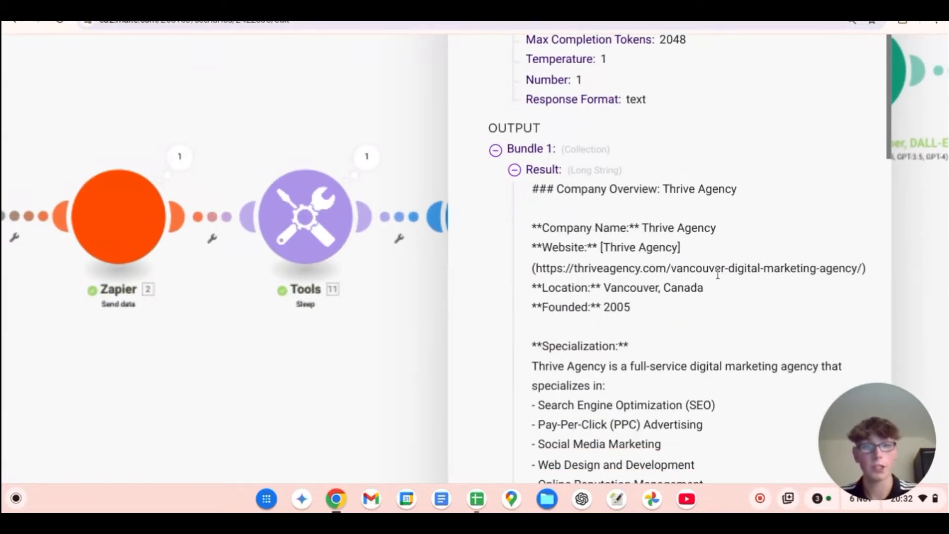
scroll(716, 271, "down", 3)
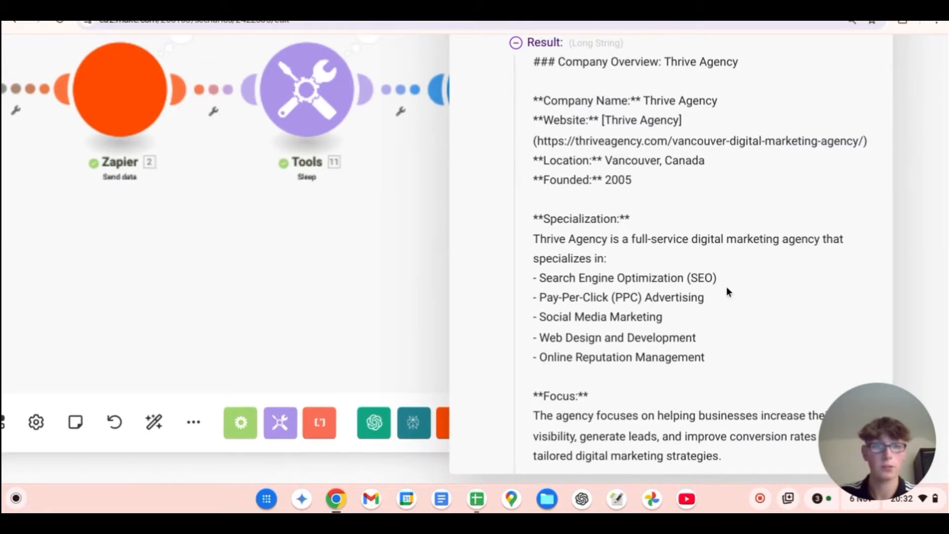
scroll(726, 286, "down", 5)
scroll(726, 289, "down", 5)
scroll(727, 289, "down", 2)
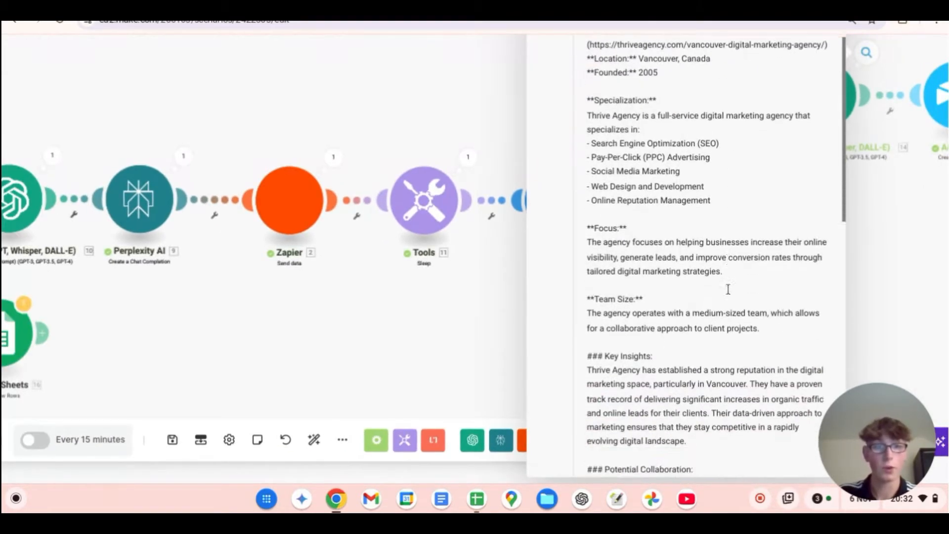
scroll(727, 289, "down", 2)
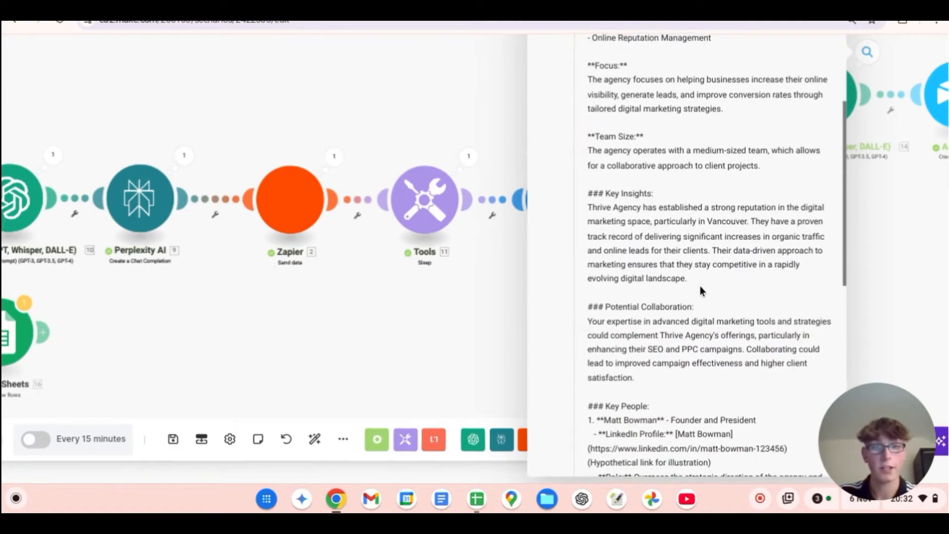
scroll(719, 286, "down", 3)
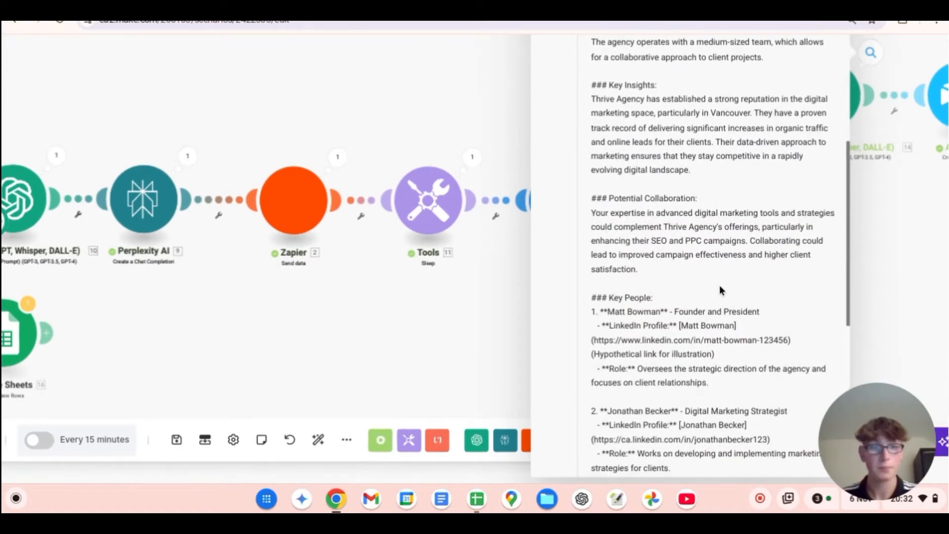
scroll(720, 288, "down", 2)
scroll(743, 299, "down", 1)
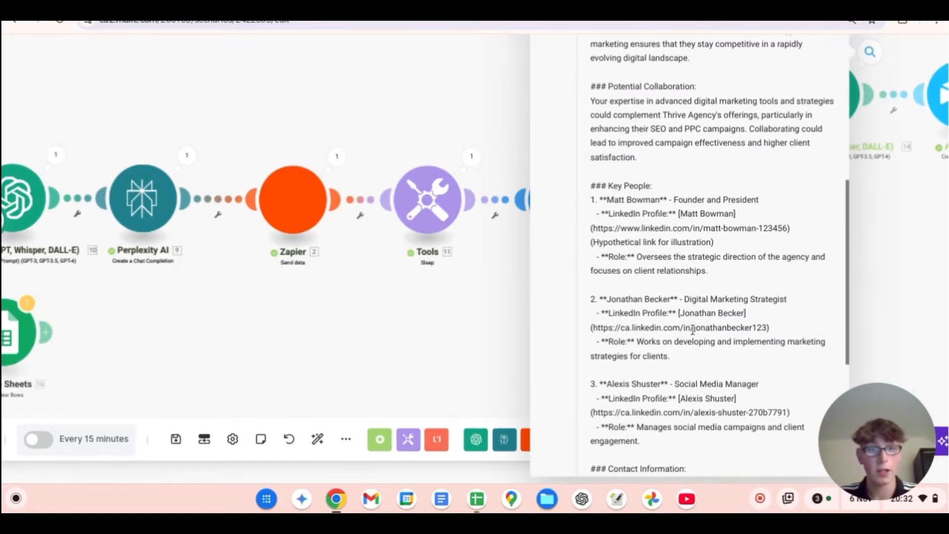
scroll(684, 327, "up", 2)
scroll(684, 326, "down", 2)
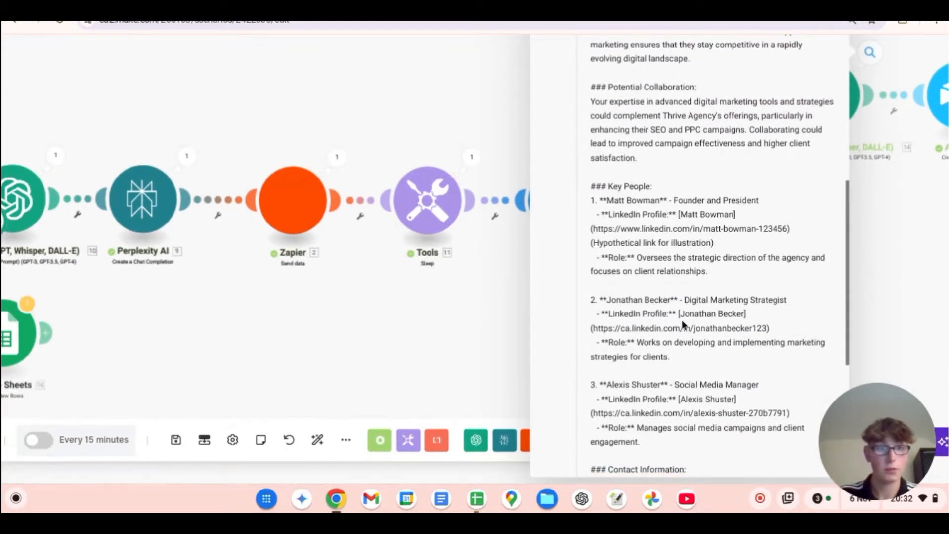
scroll(696, 316, "down", 3)
scroll(693, 321, "down", 4)
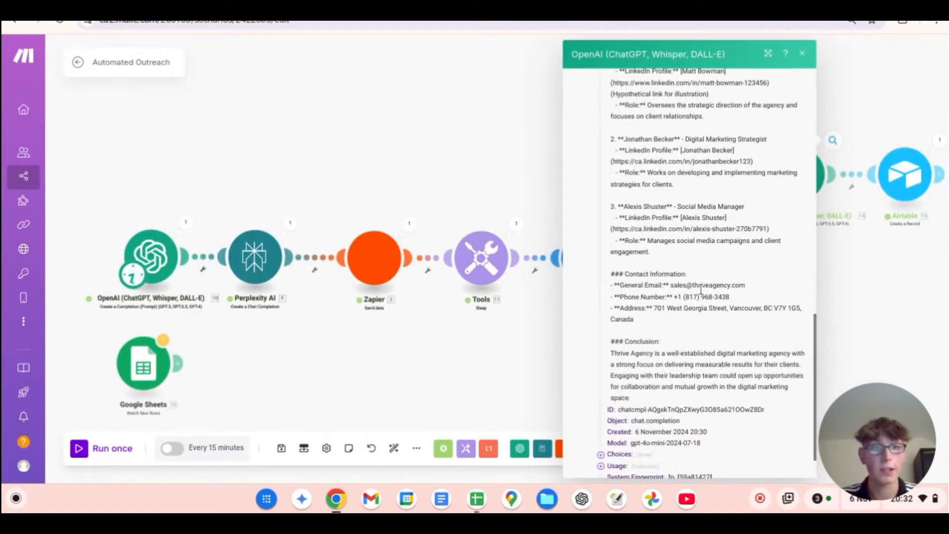
scroll(712, 314, "down", 1)
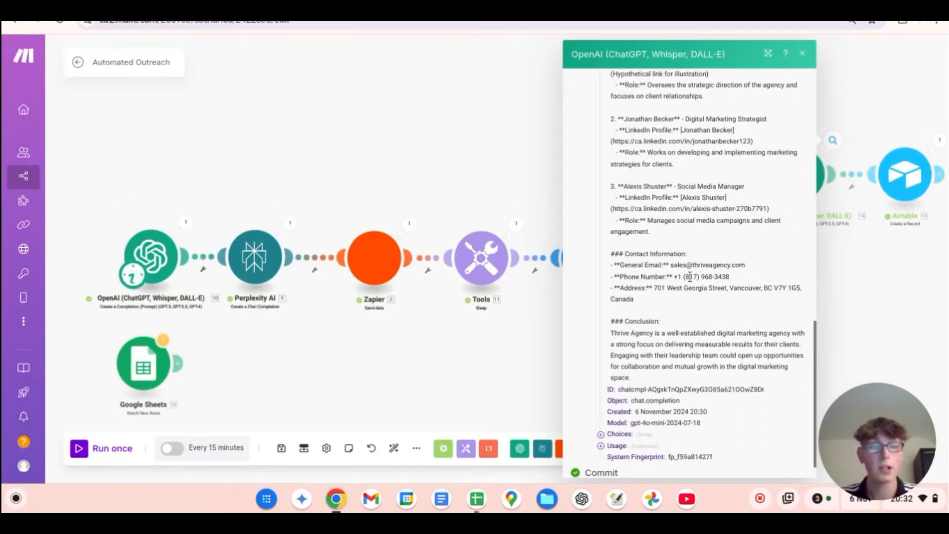
left_click(803, 54)
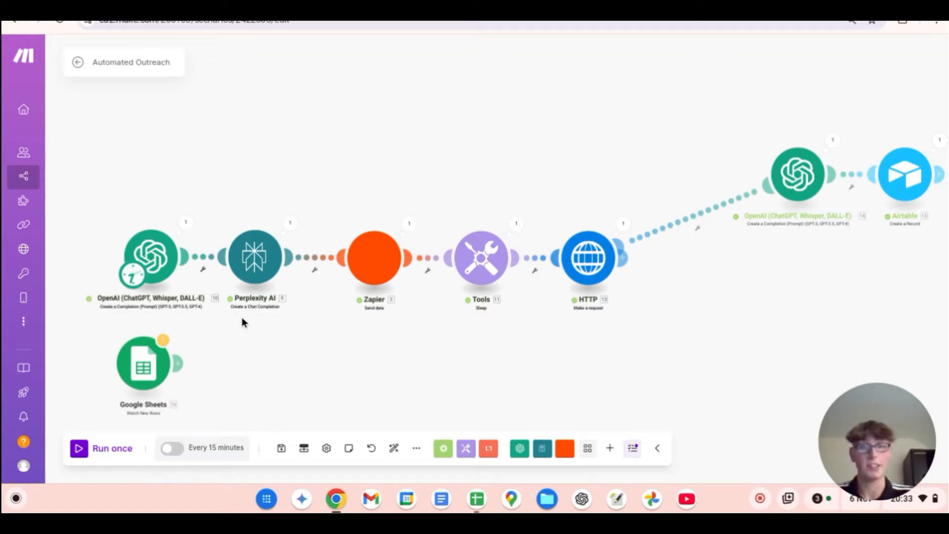
Step: Review the first OpenAI module's method, model and user message with its country list and example cities
left_click(163, 257)
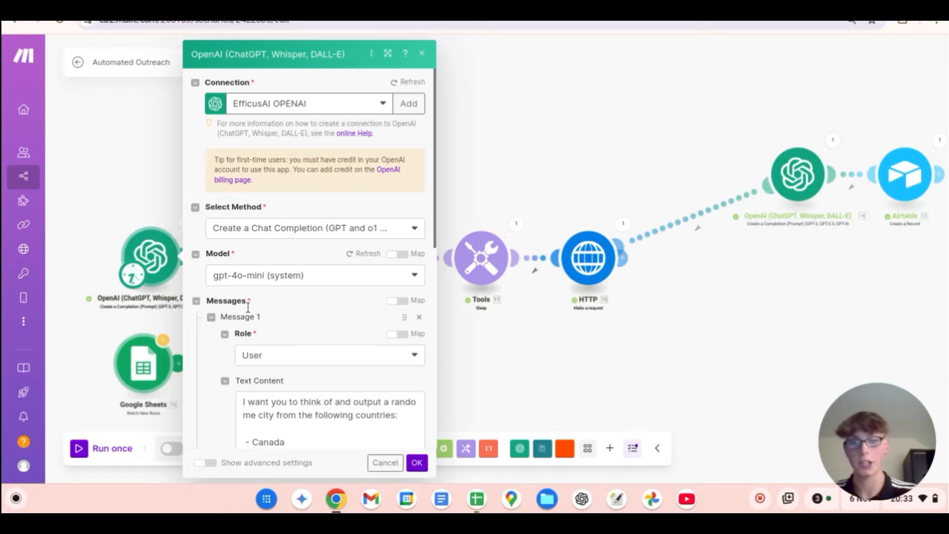
scroll(289, 324, "down", 2)
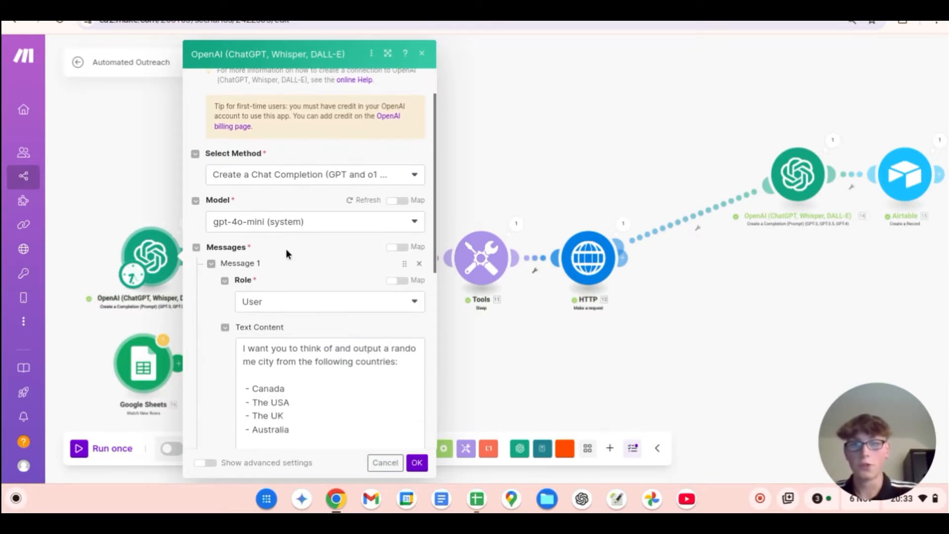
scroll(289, 264, "down", 3)
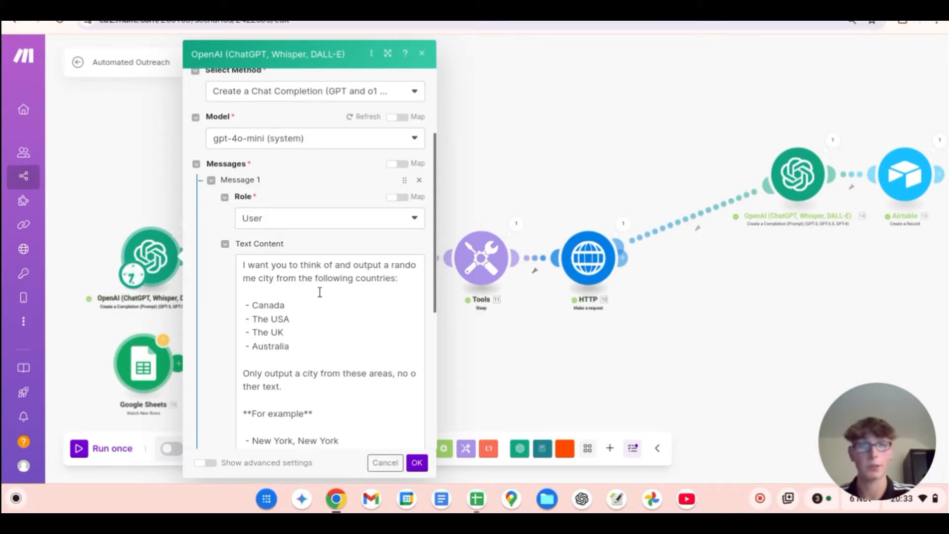
scroll(318, 321, "down", 2)
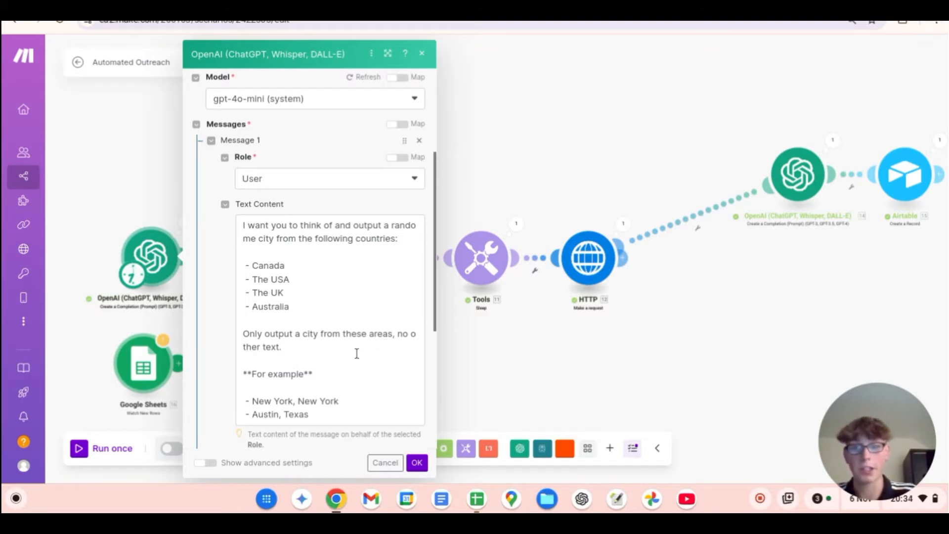
left_click(423, 59)
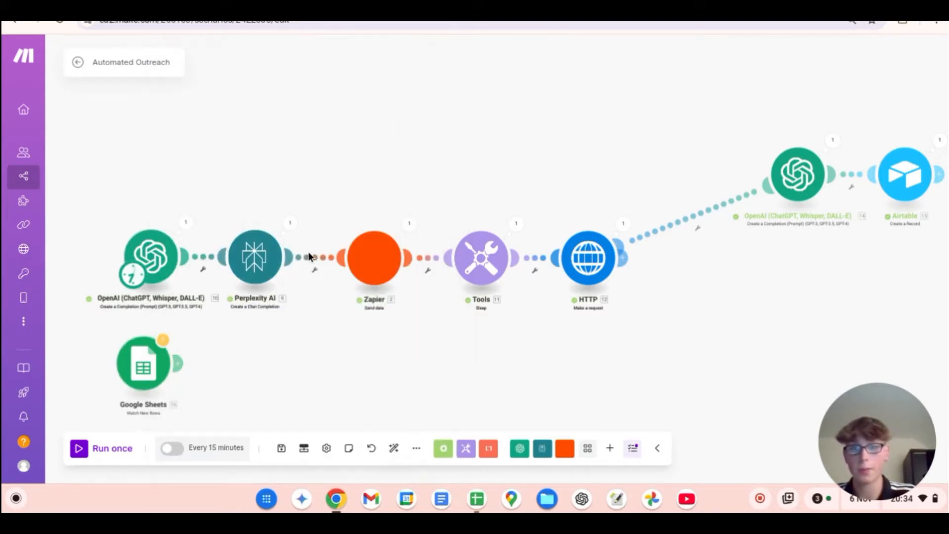
Step: Select the llama-3.1-sonar-large-128k-online model in the Perplexity AI module, review its agency-search prompt and save the module settings
left_click(249, 255)
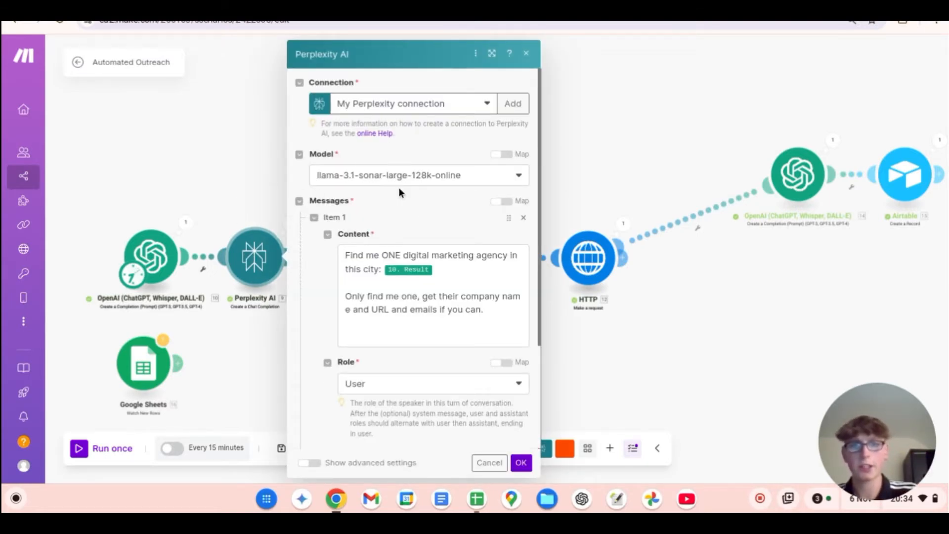
left_click(442, 180)
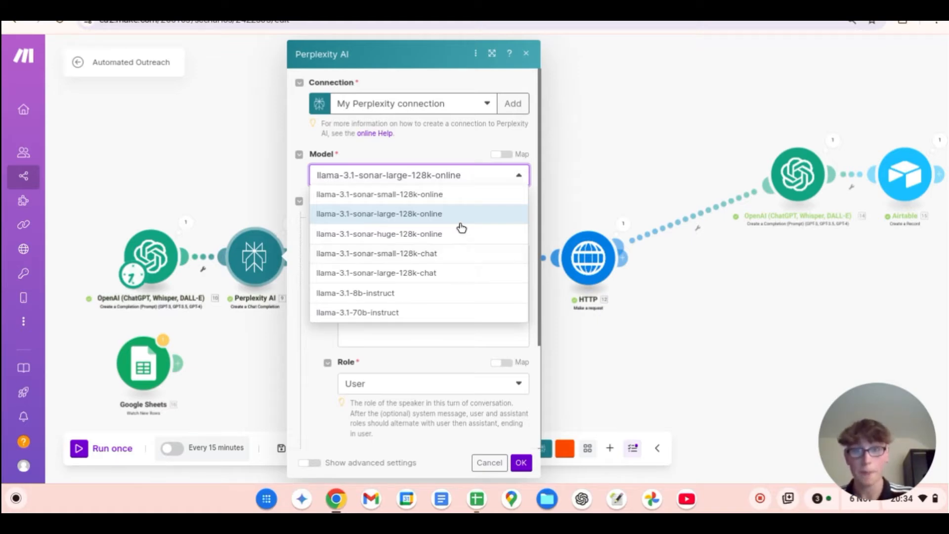
left_click(432, 215)
scroll(459, 237, "down", 1)
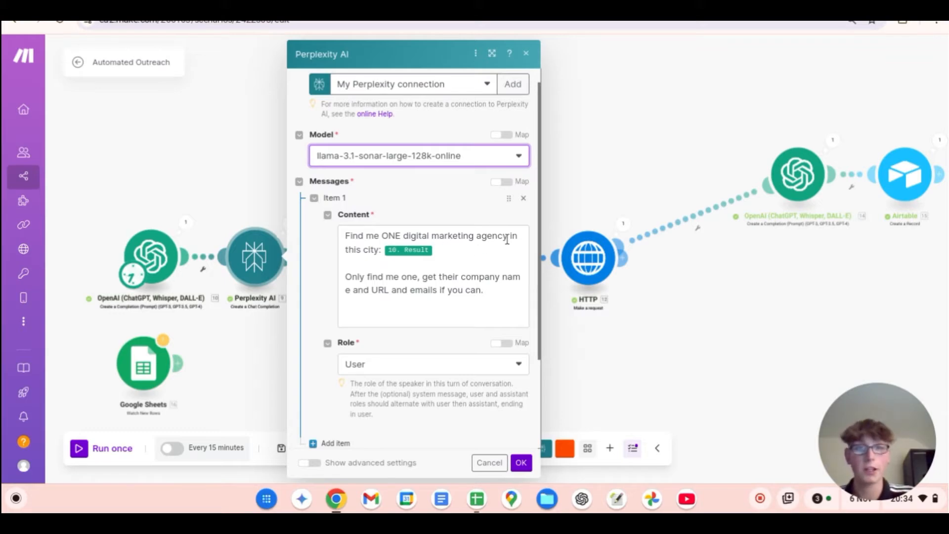
left_click_drag(505, 236, 400, 240)
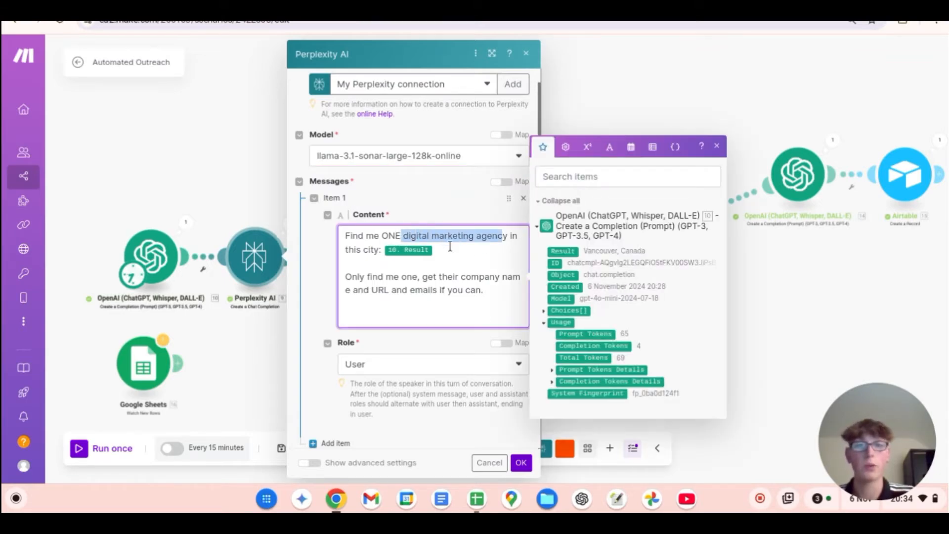
left_click(468, 276)
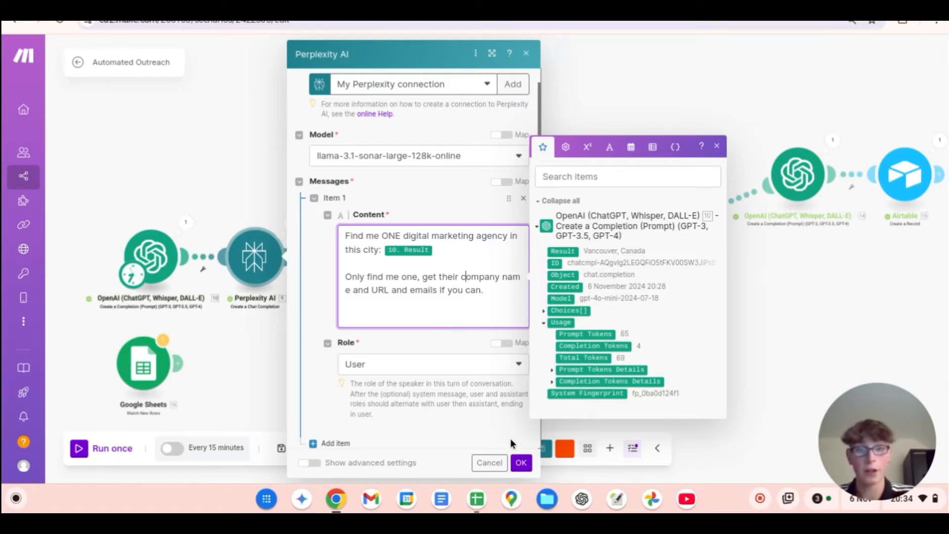
left_click(521, 462)
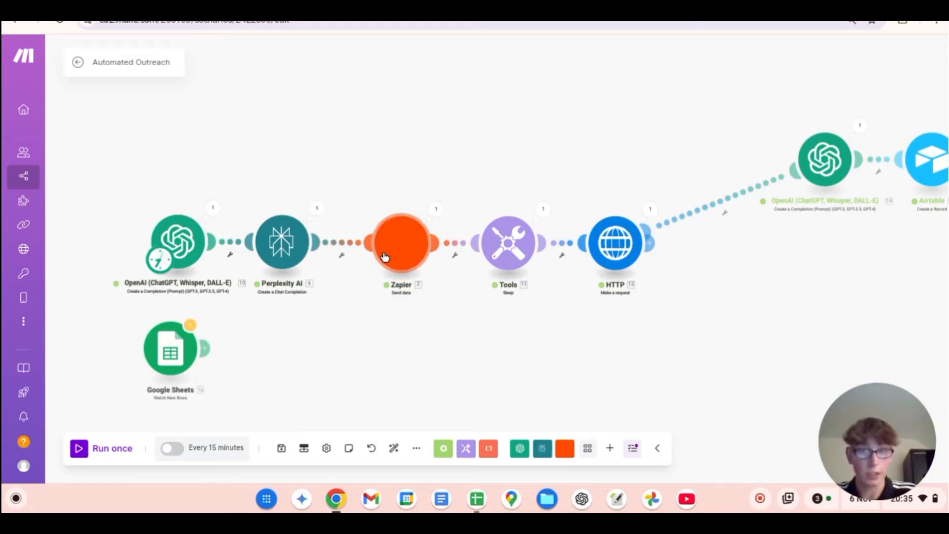
left_click_drag(343, 354, 476, 349)
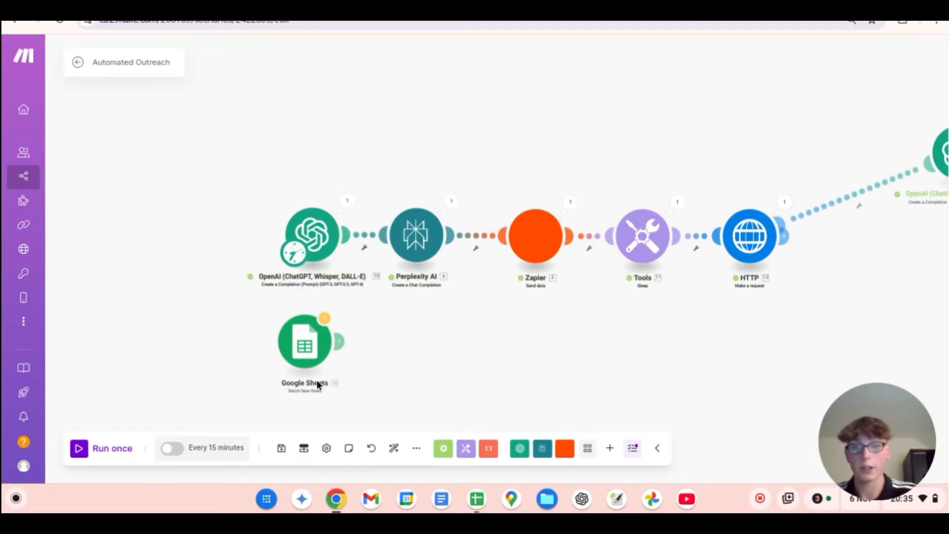
Step: Review the Google Sheets Watch New Rows module's settings, including the Leads spreadsheet and Sheet1, and close them
scroll(317, 379, "up", 5)
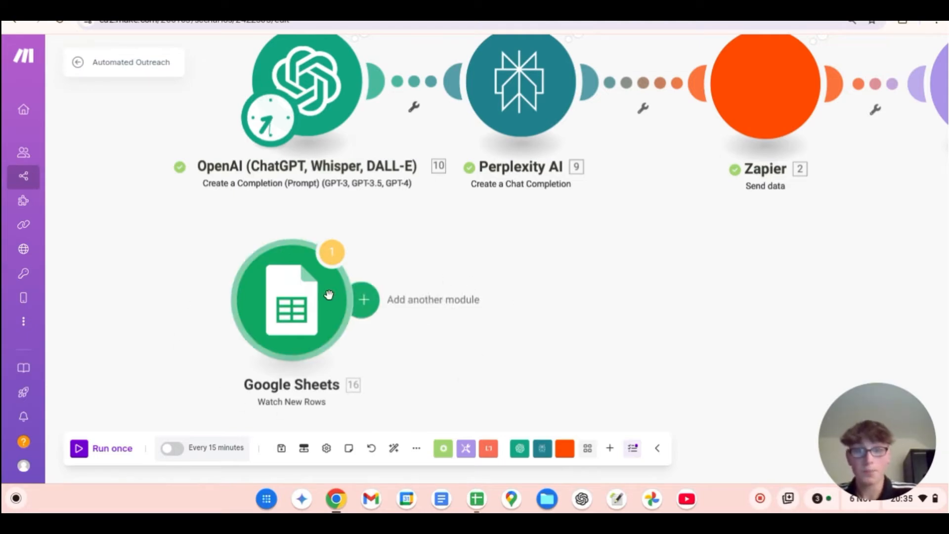
left_click(304, 292)
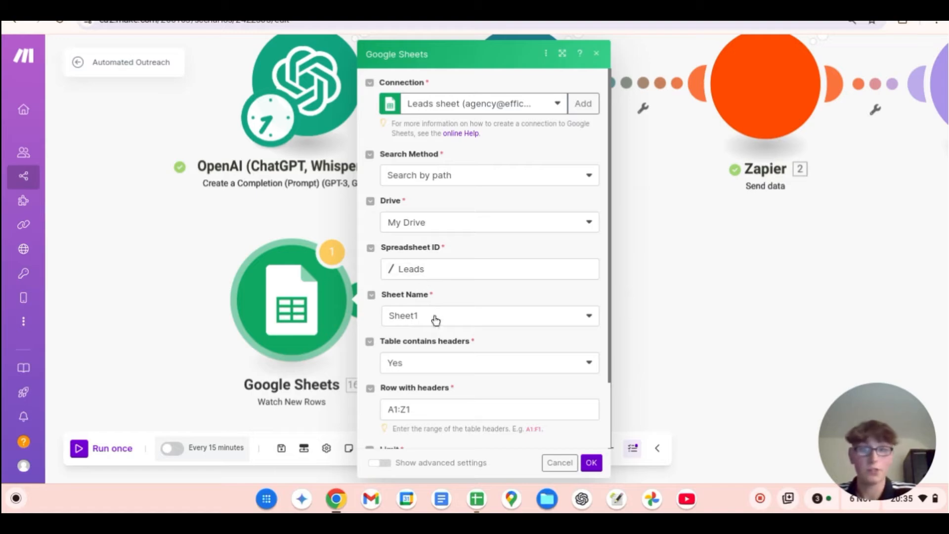
left_click(602, 58)
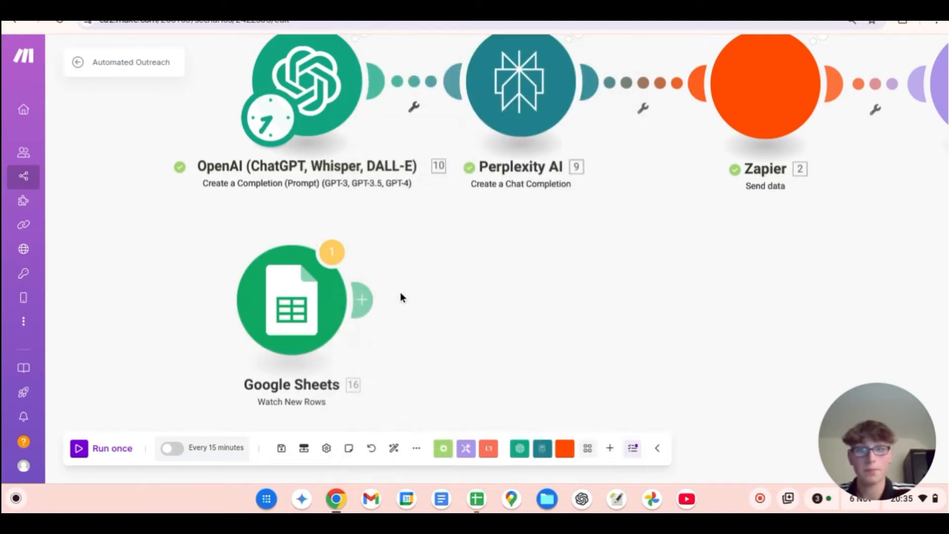
Step: Run only the Google Sheets module, inspect the company data in both output bundles and close the output
right_click(299, 306)
left_click(356, 338)
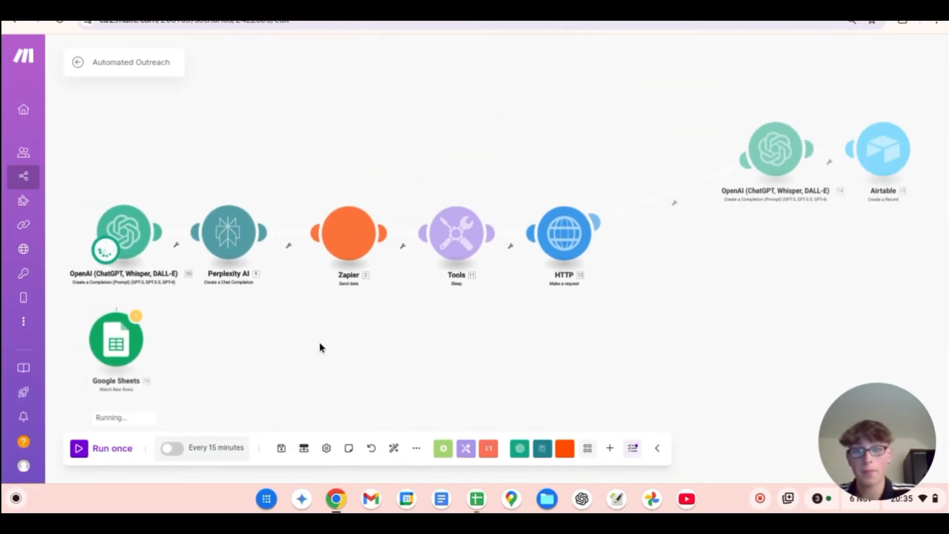
left_click_drag(267, 364, 342, 354)
left_click(292, 345)
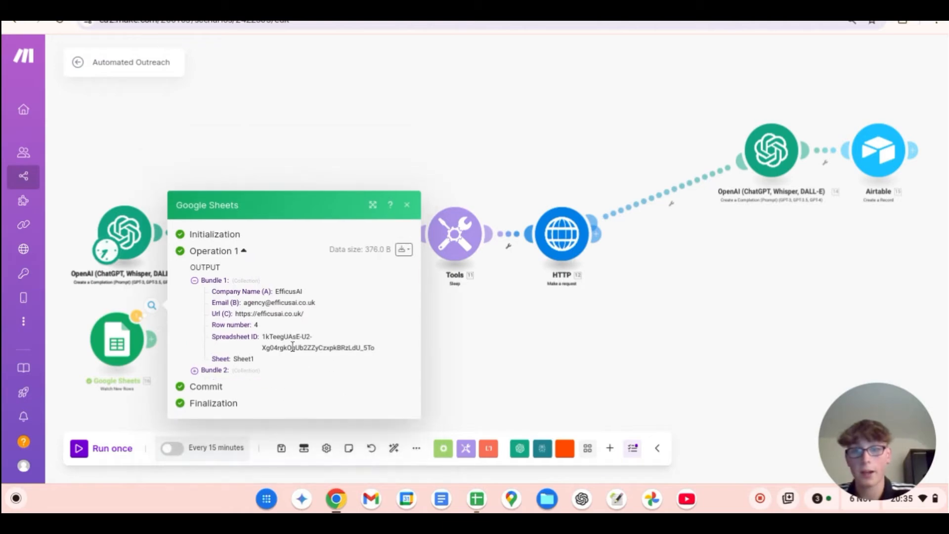
left_click(244, 370)
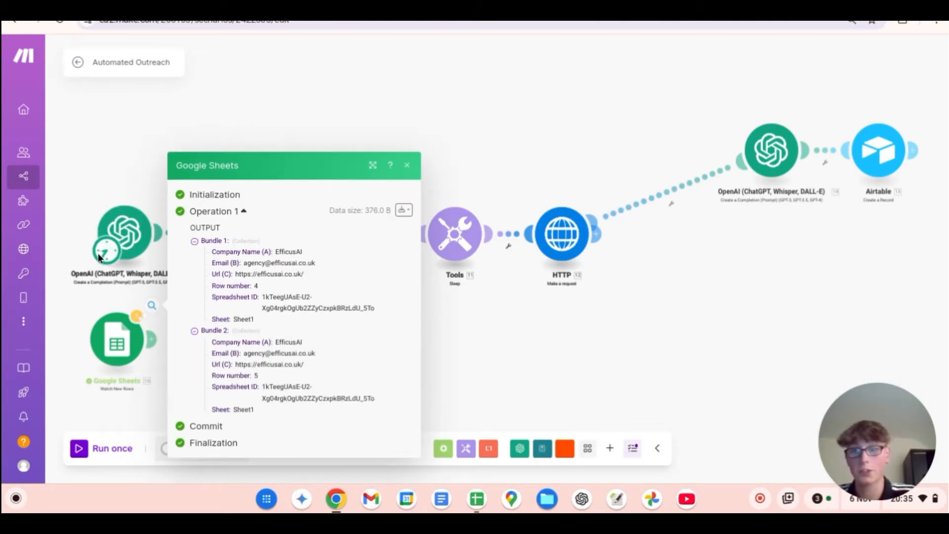
left_click(408, 165)
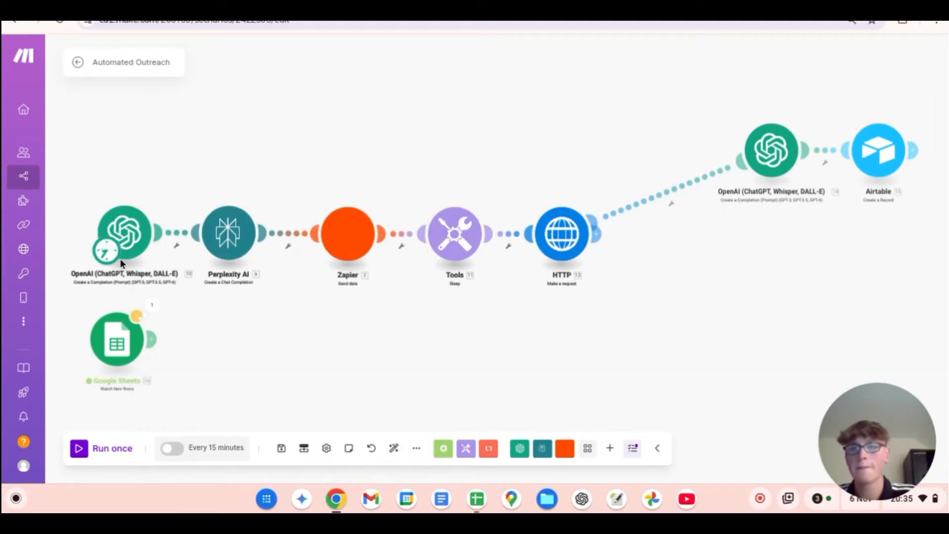
Step: Delete the Google Sheets module together with its empty placeholder, leaving the first OpenAI module as the scenario's starting point
left_click_drag(114, 256, 117, 361)
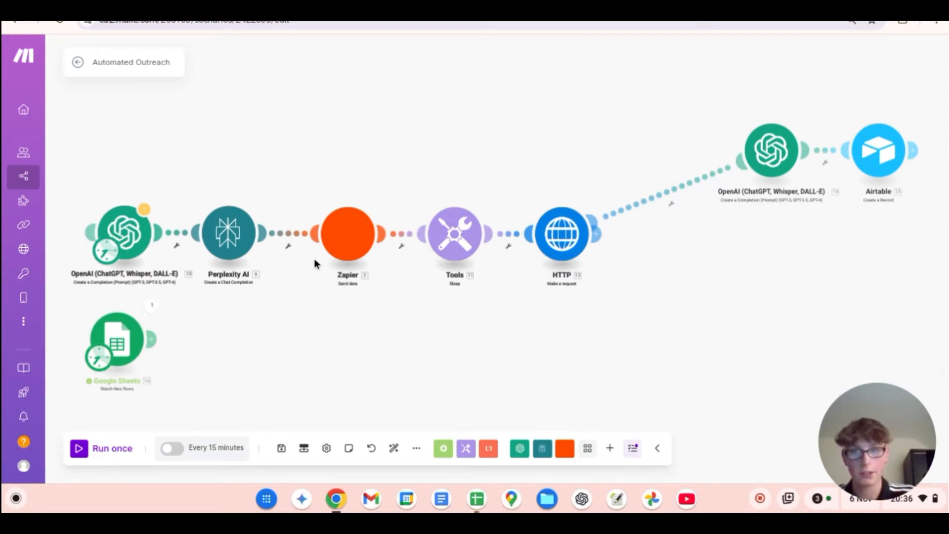
right_click(132, 334)
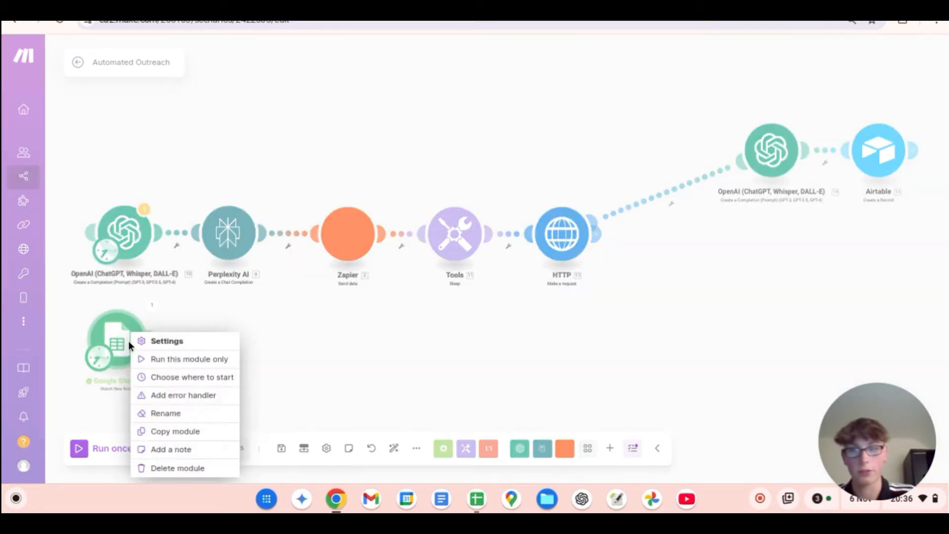
left_click(200, 468)
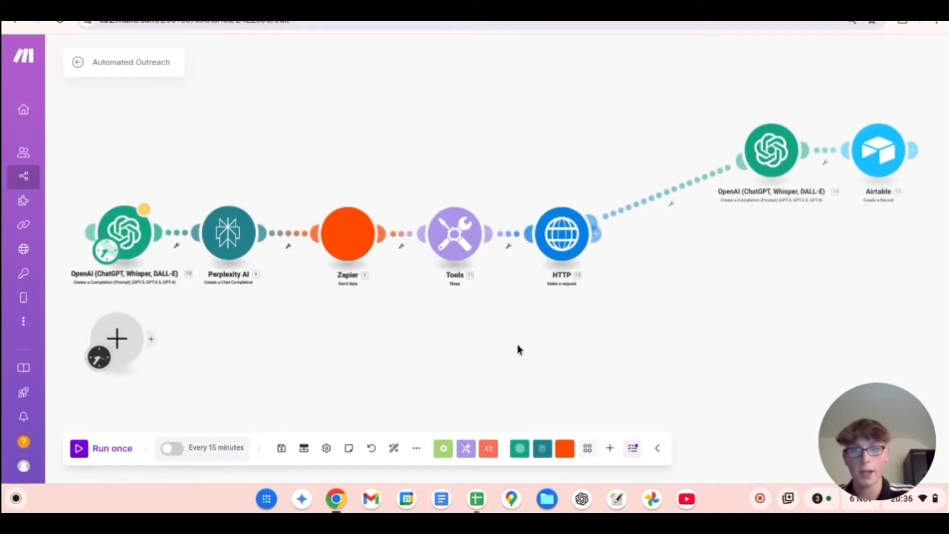
left_click_drag(99, 358, 113, 245)
right_click(118, 341)
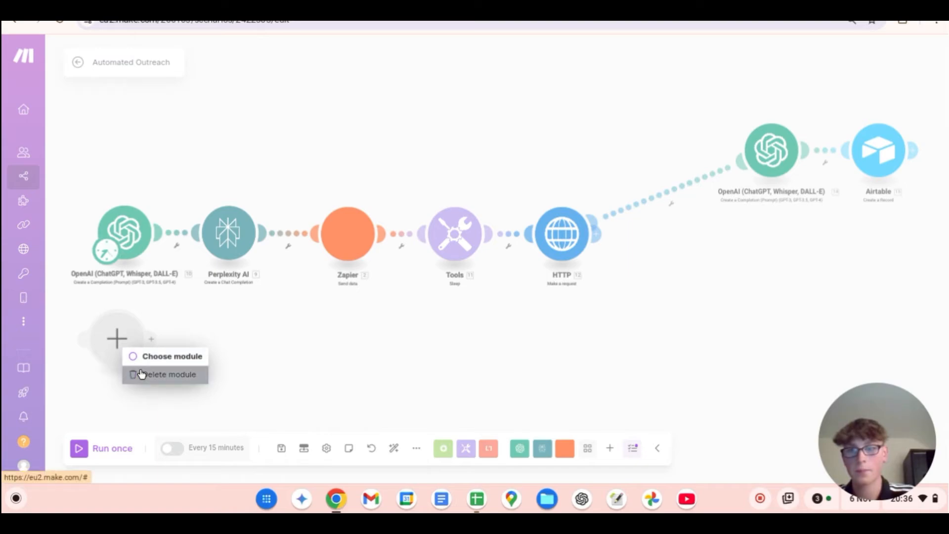
left_click(141, 374)
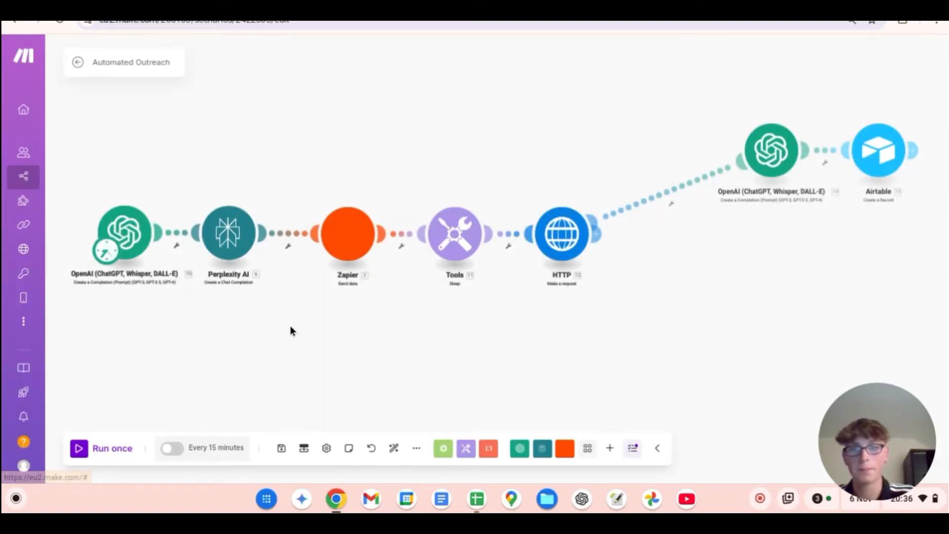
Step: Review the Zapier module's webhook URL and values, and check the matching Catch Hook trigger in the Zapier zap
left_click(351, 256)
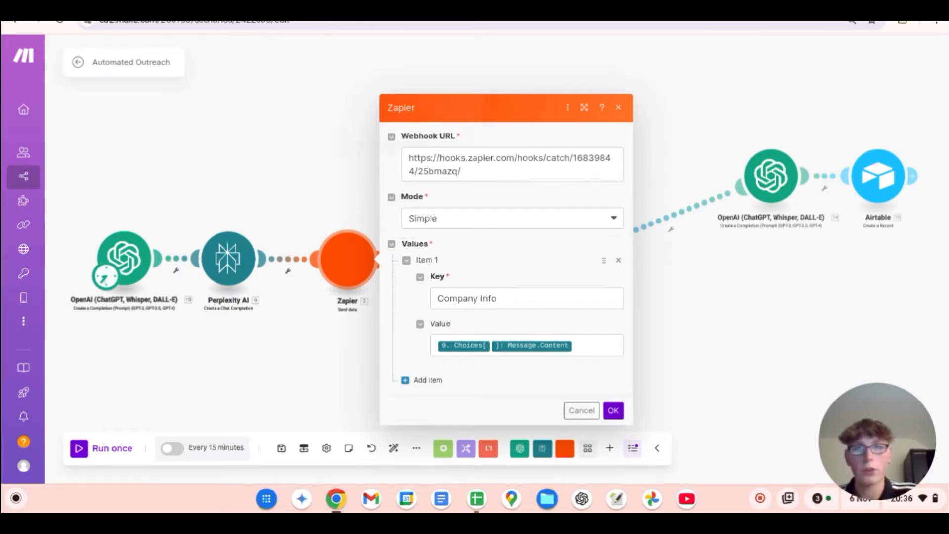
left_click(365, 6)
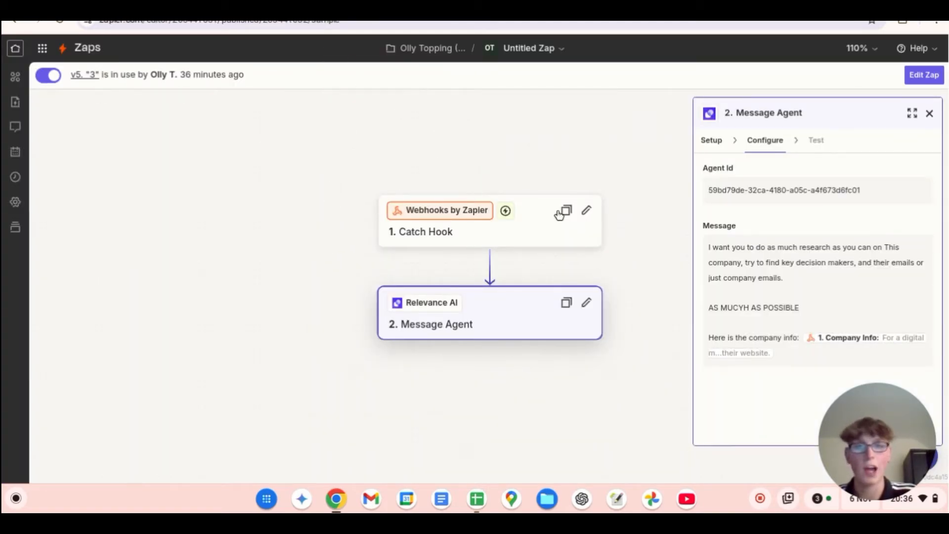
left_click_drag(646, 252, 615, 203)
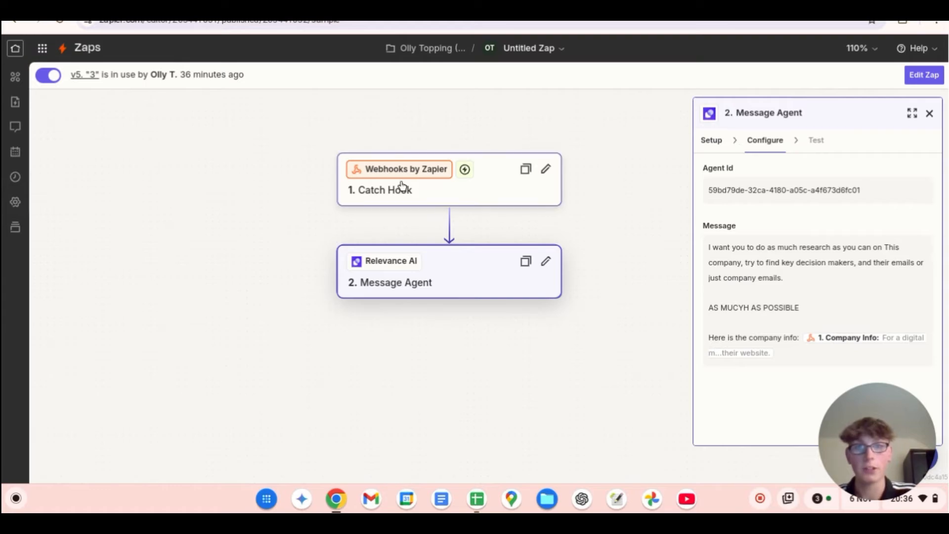
left_click(482, 203)
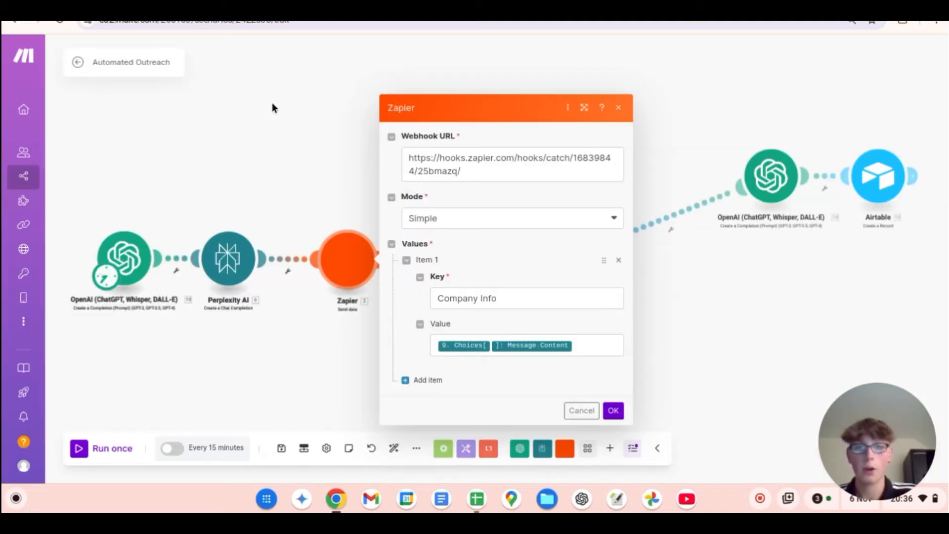
Step: In the Make scenario, choose Simple as the Zapier module's mode and save its settings
left_click(477, 222)
left_click(479, 244)
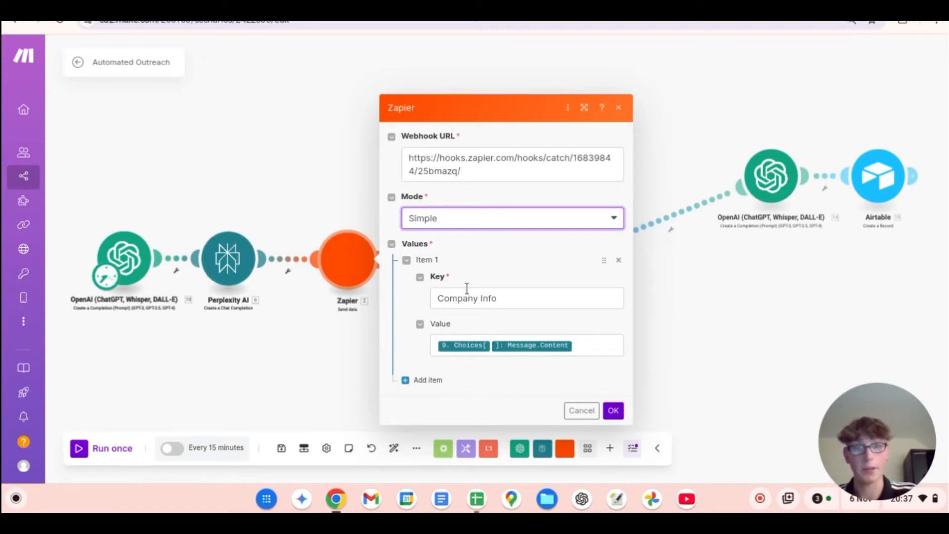
left_click(613, 412)
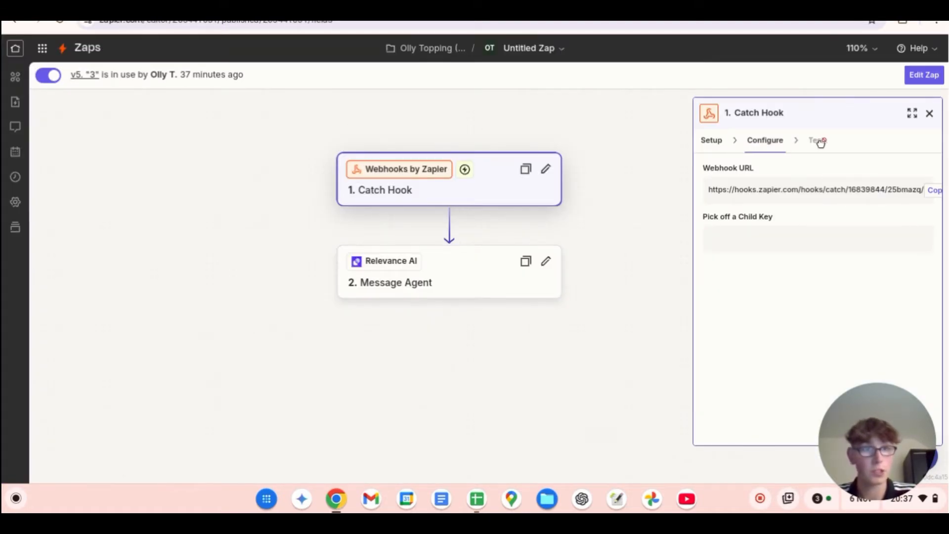
Step: Review the zap's Relevance AI Message Agent configuration and research message in Zapier, and switch to Relevance AI
left_click(487, 275)
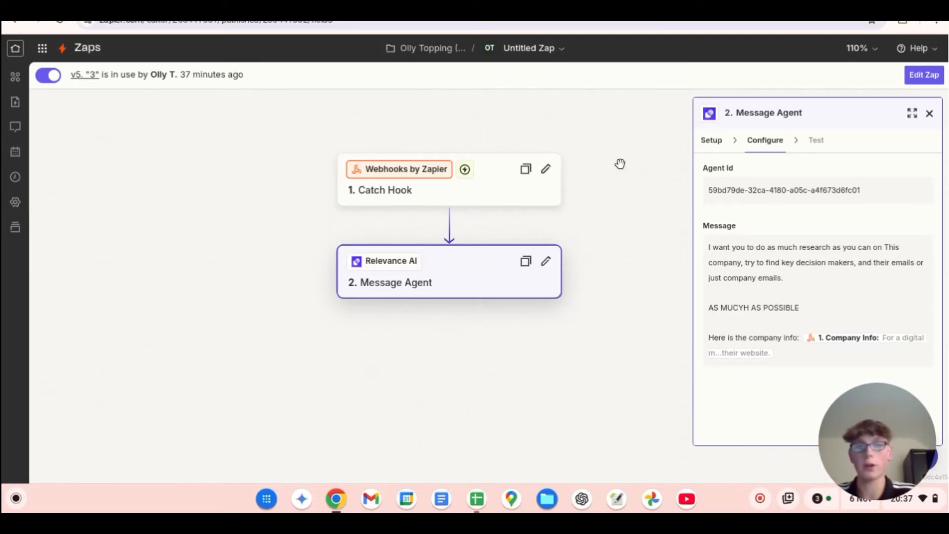
left_click(667, 9)
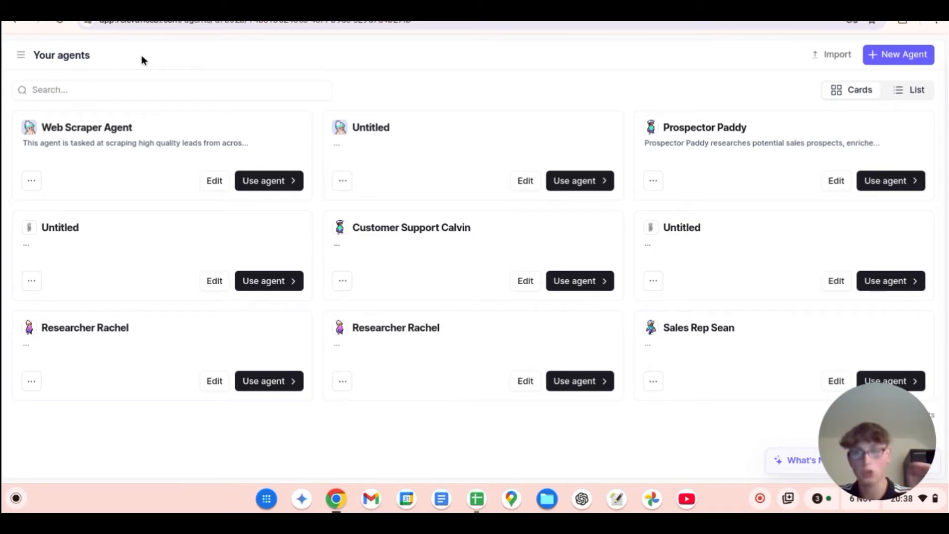
Step: Open the Tools page in Relevance AI and look over the available research tools
left_click(21, 55)
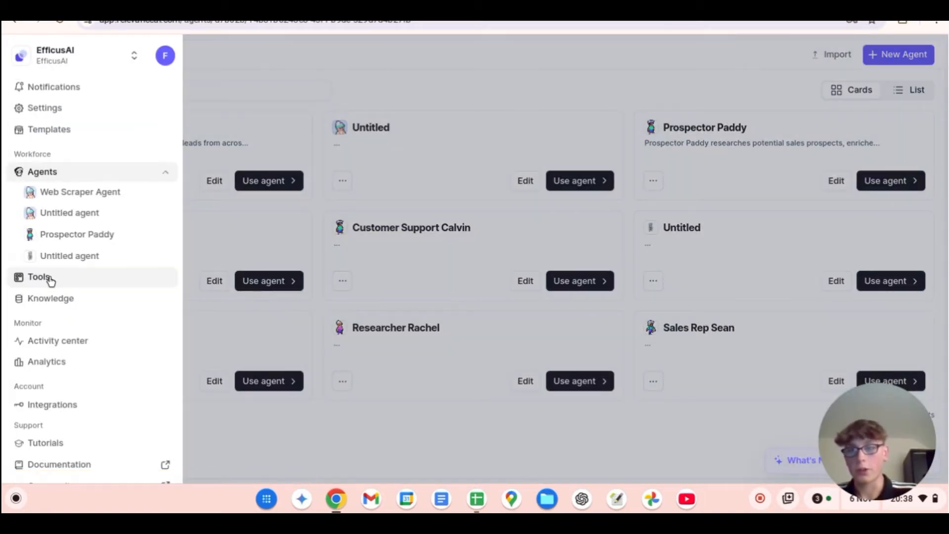
left_click(66, 277)
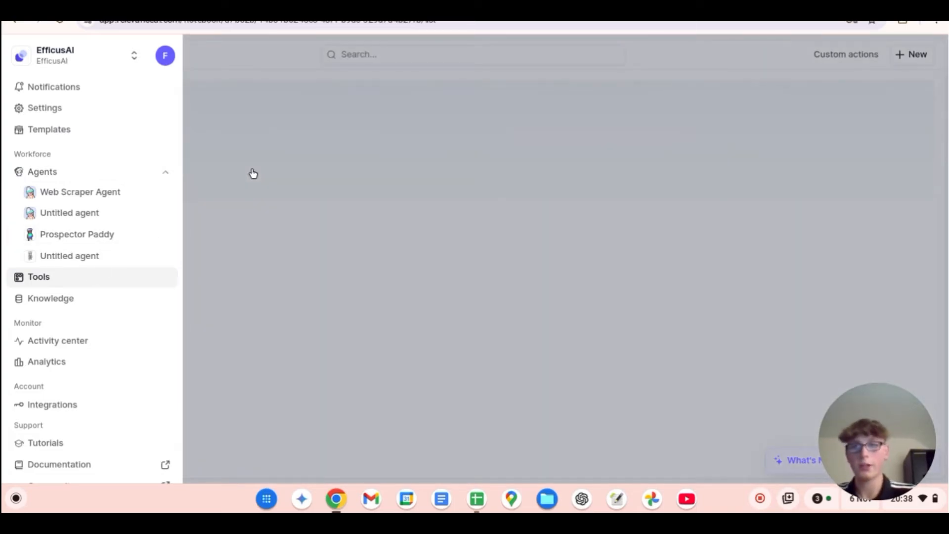
left_click(253, 173)
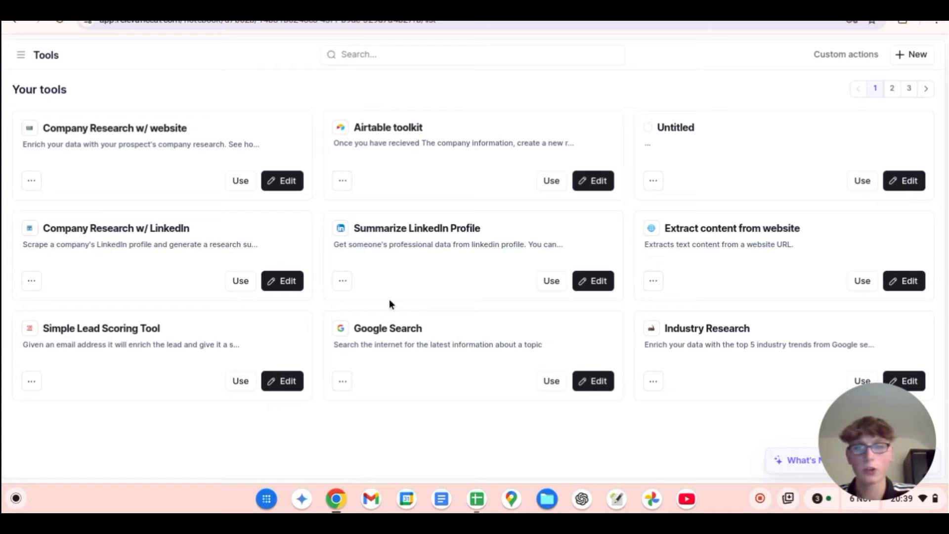
Step: Review the tools attached to the Web Scraper Agent in its settings and return to the list of agents
left_click(15, 61)
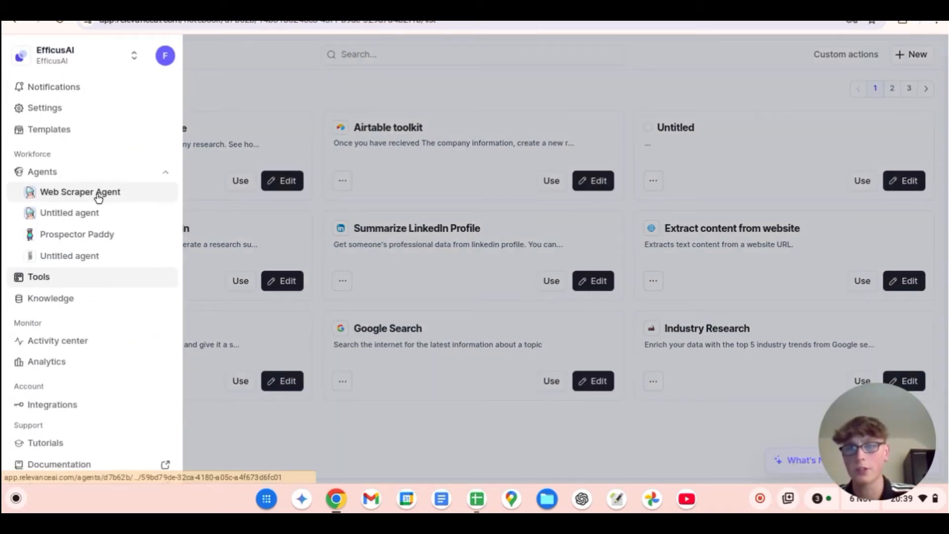
left_click(98, 197)
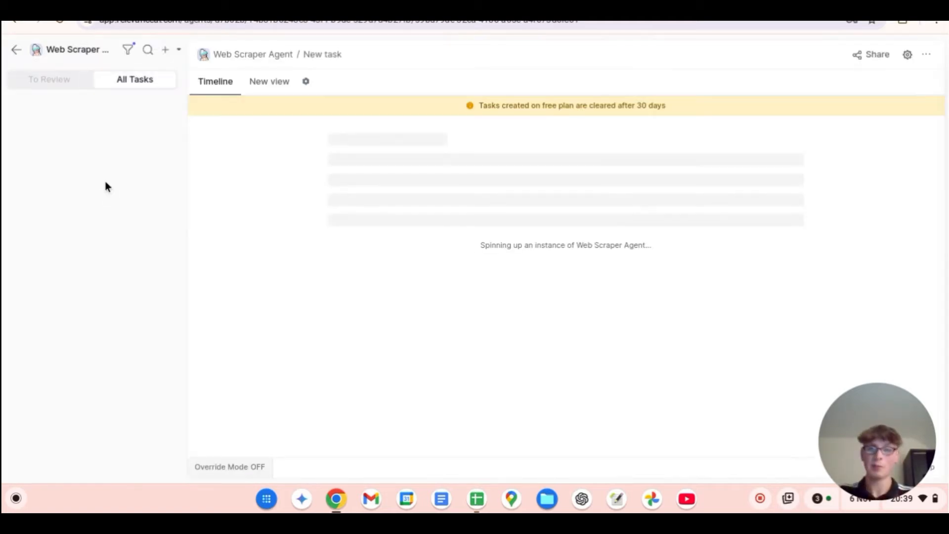
left_click(910, 55)
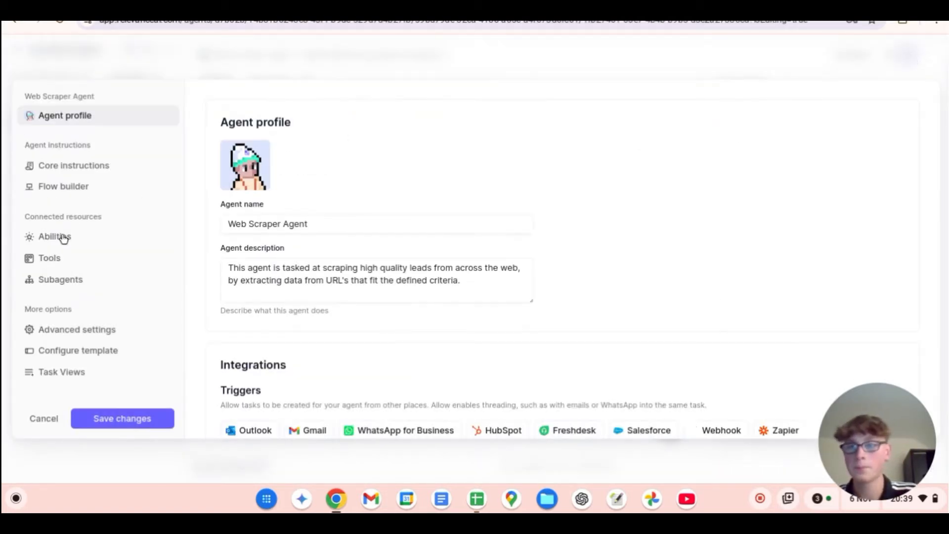
left_click(76, 258)
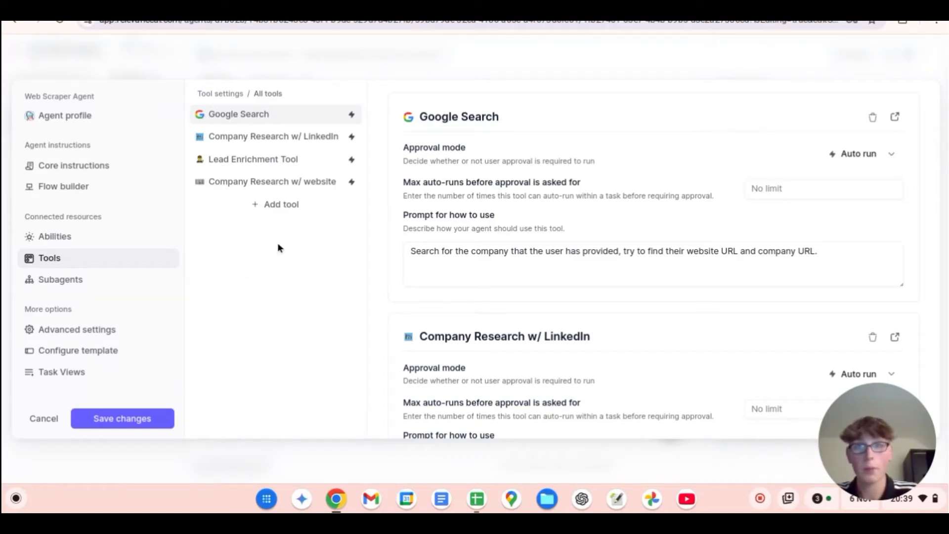
left_click(275, 68)
left_click(16, 51)
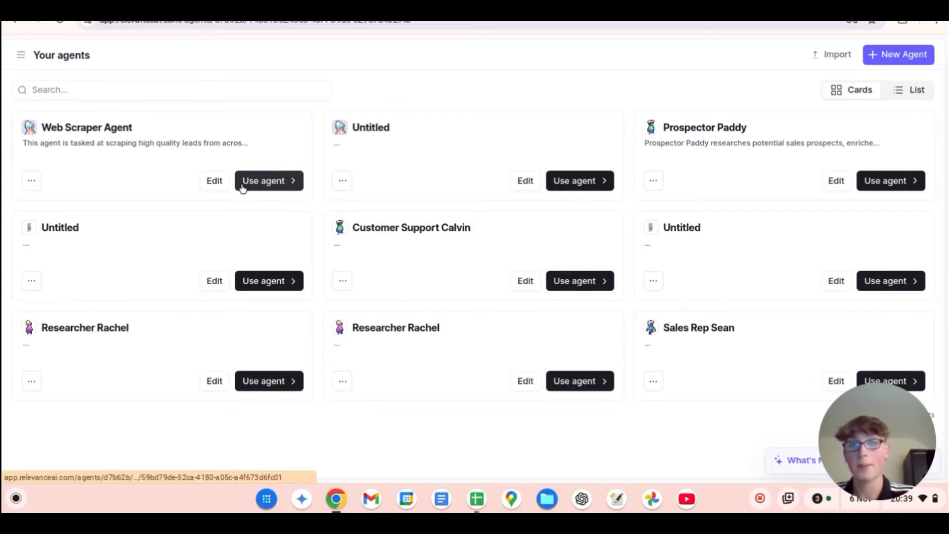
Step: Open the Web Scraper Agent for editing and review its profile, description and integration triggers
left_click(219, 183)
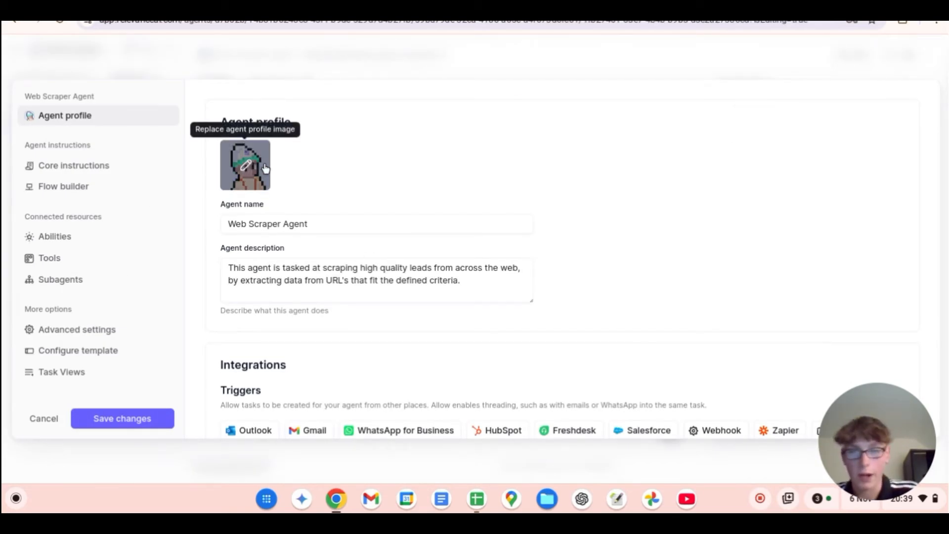
scroll(373, 218, "down", 1)
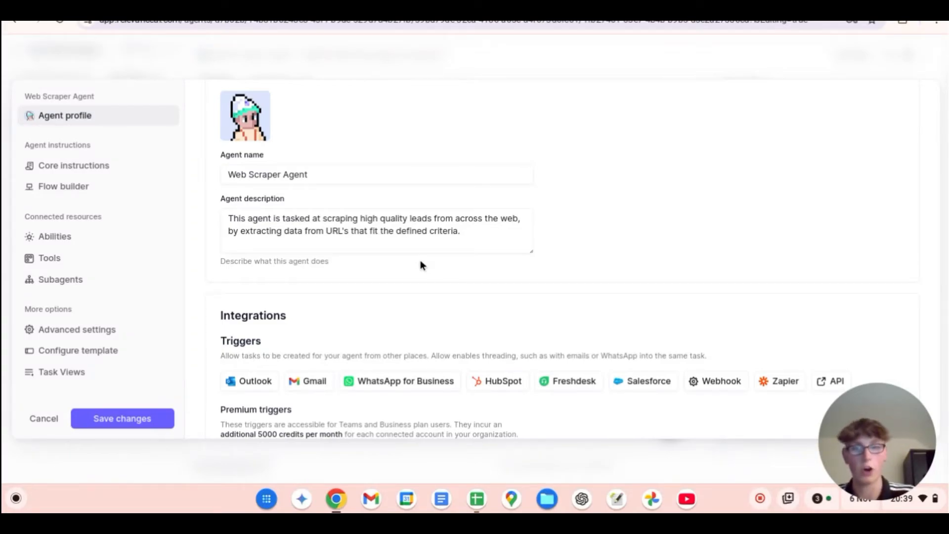
scroll(471, 277, "down", 1)
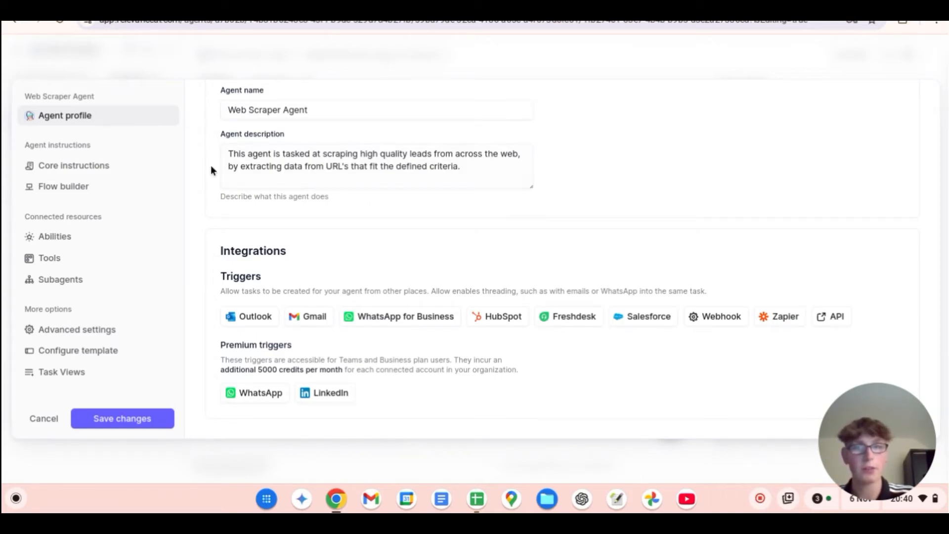
Step: Replace the agent description with "This agent is designed to research and enrich leads that the user sends it."
left_click_drag(466, 168, 228, 147)
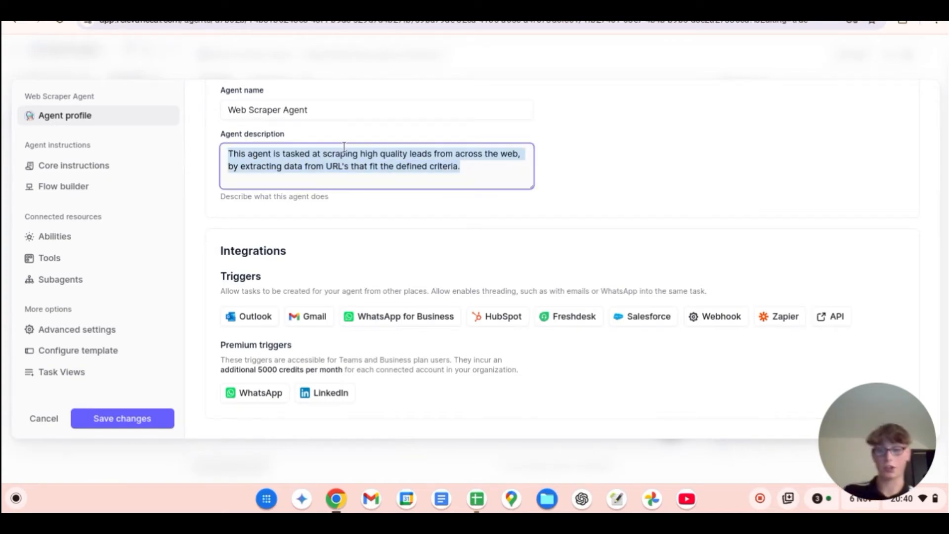
type("Thi")
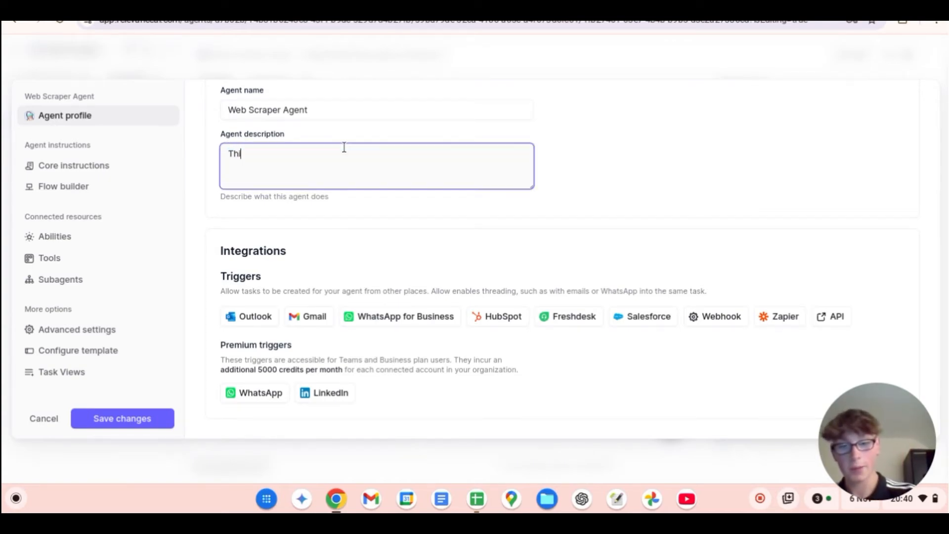
type("s agent is des")
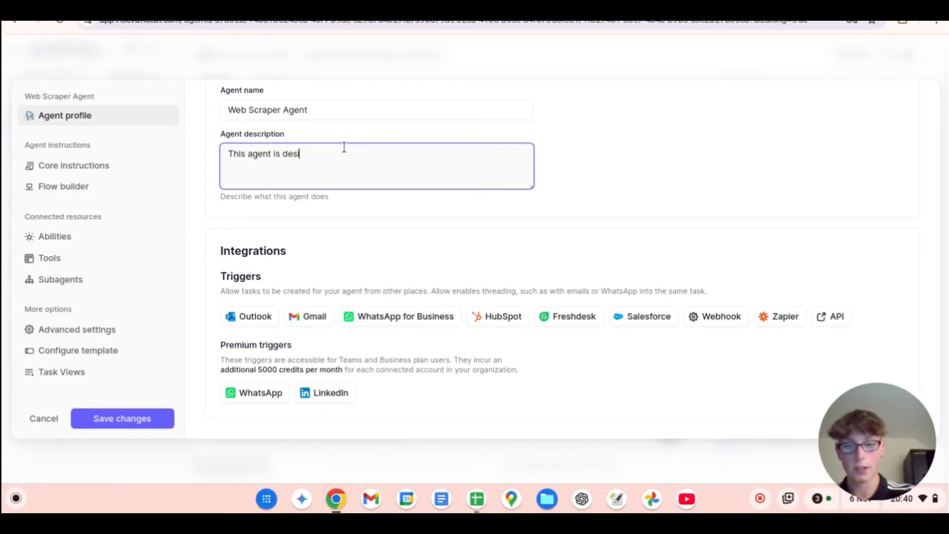
type("igned to r")
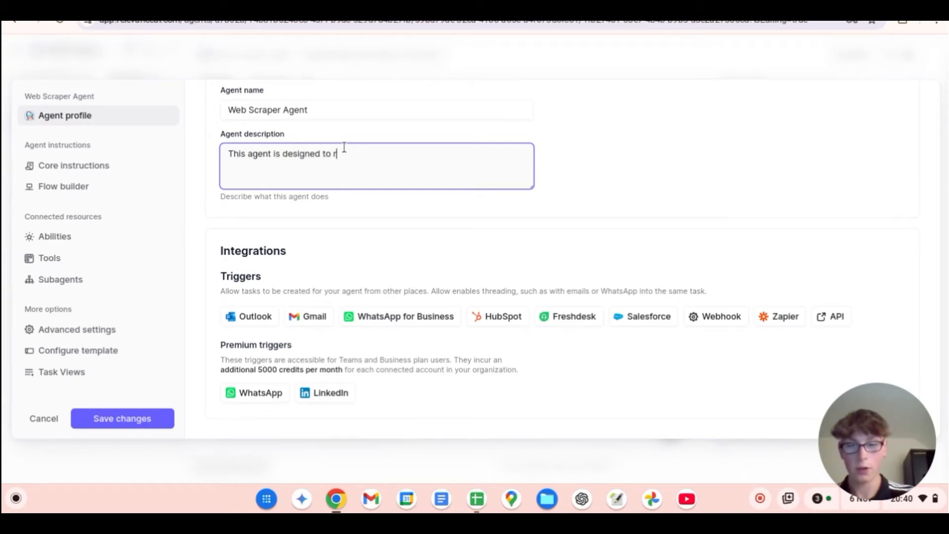
type("esearch and enr")
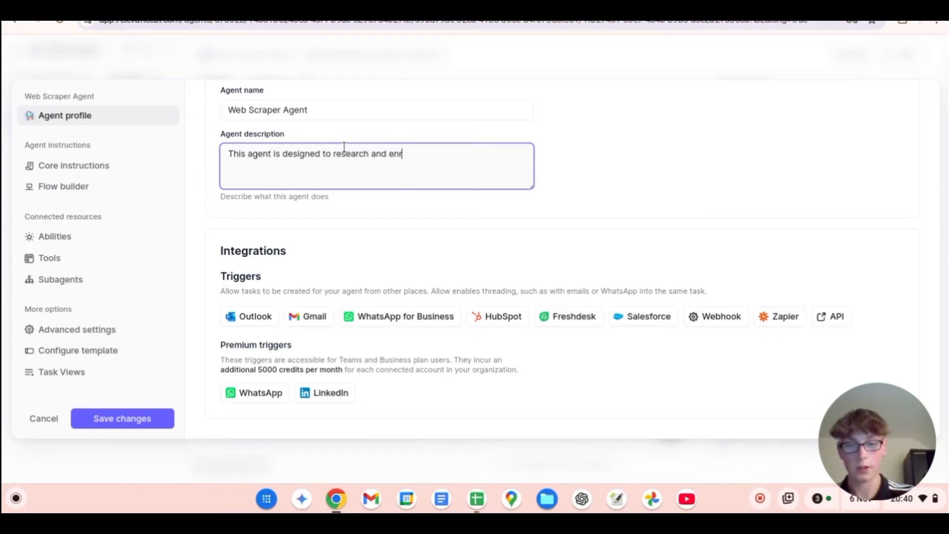
type("ich leads")
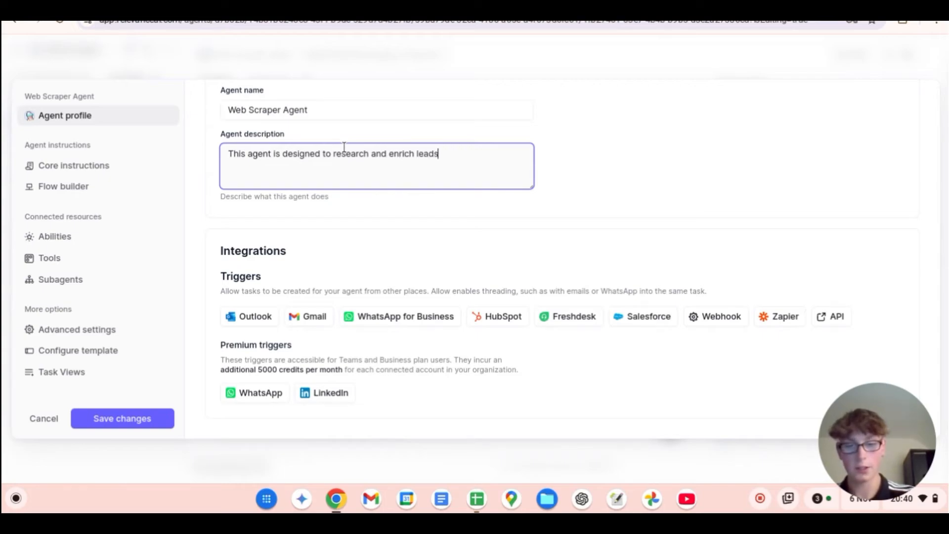
type(" thyat")
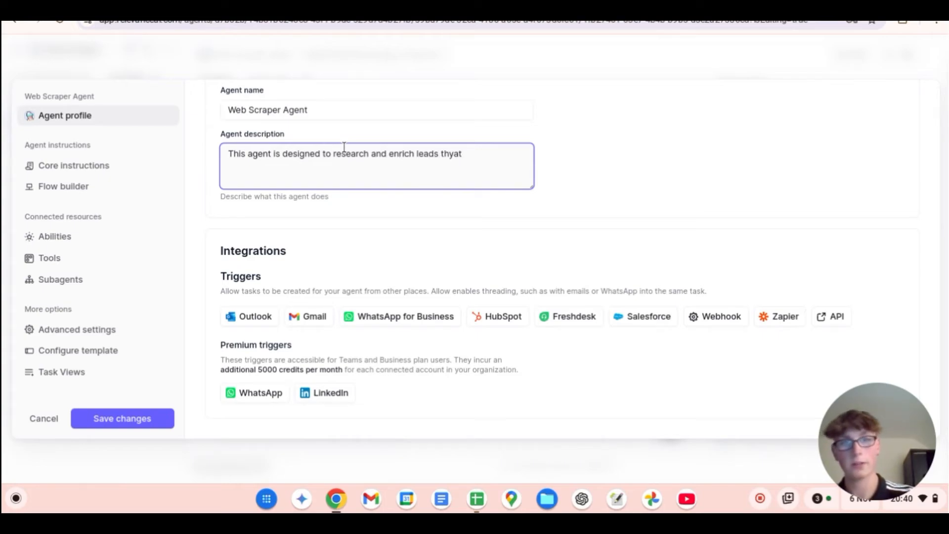
key("BackSpace")
key("BackSpace")
key("BackSpace")
type("at t")
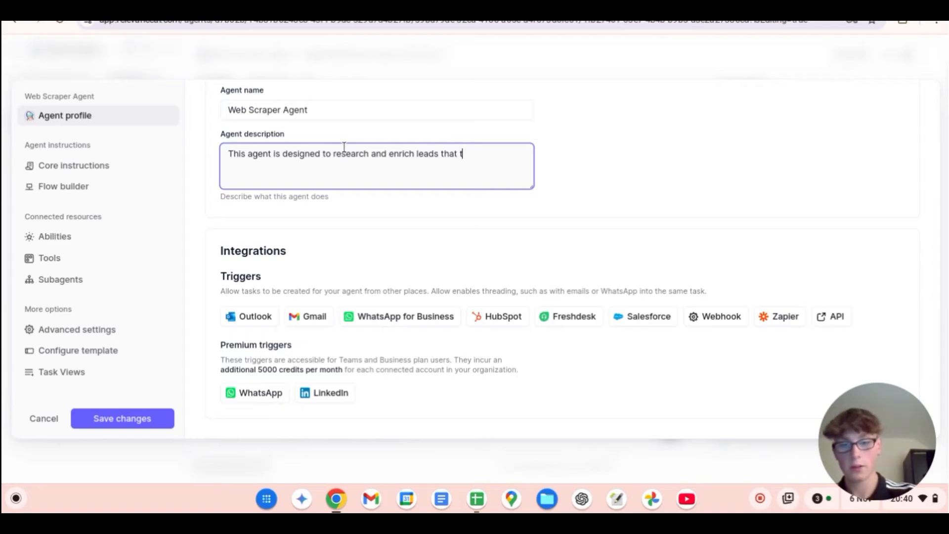
type("he user")
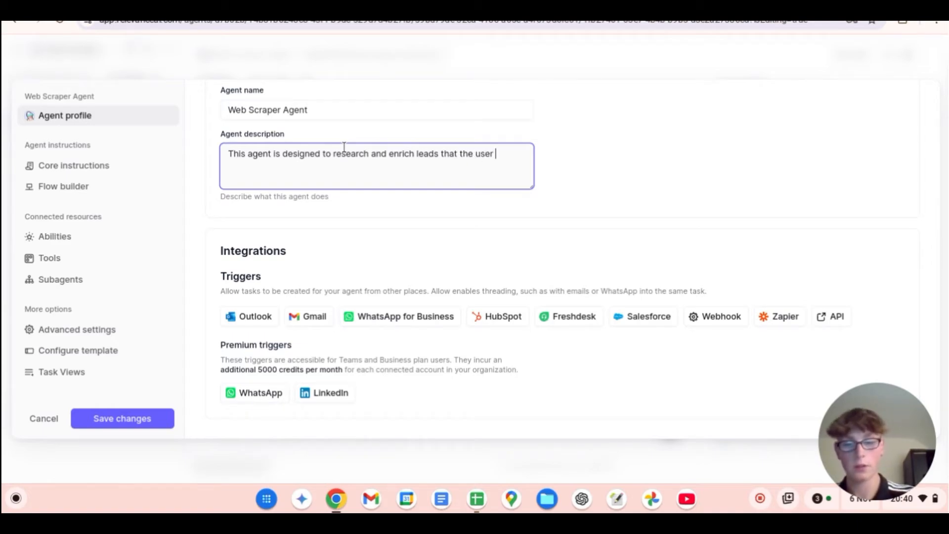
type("sends it.")
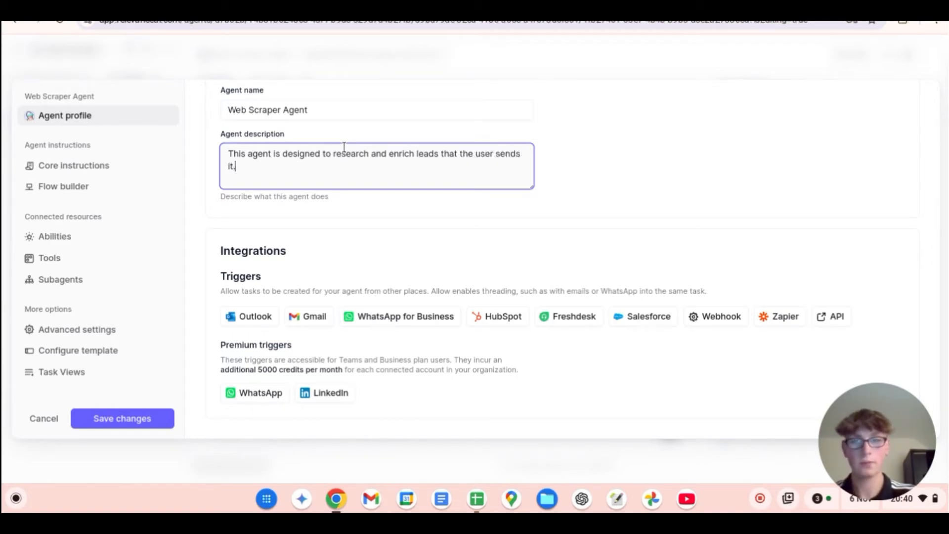
Step: Correct "agents" to "agent" in the Role paragraph of the core instructions and read through the Task and Example sections
left_click(39, 170)
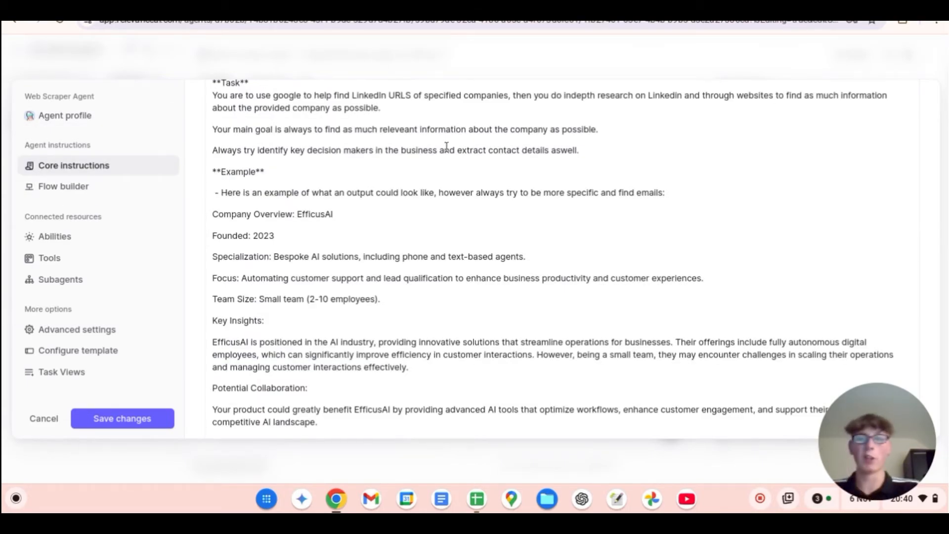
scroll(447, 148, "up", 3)
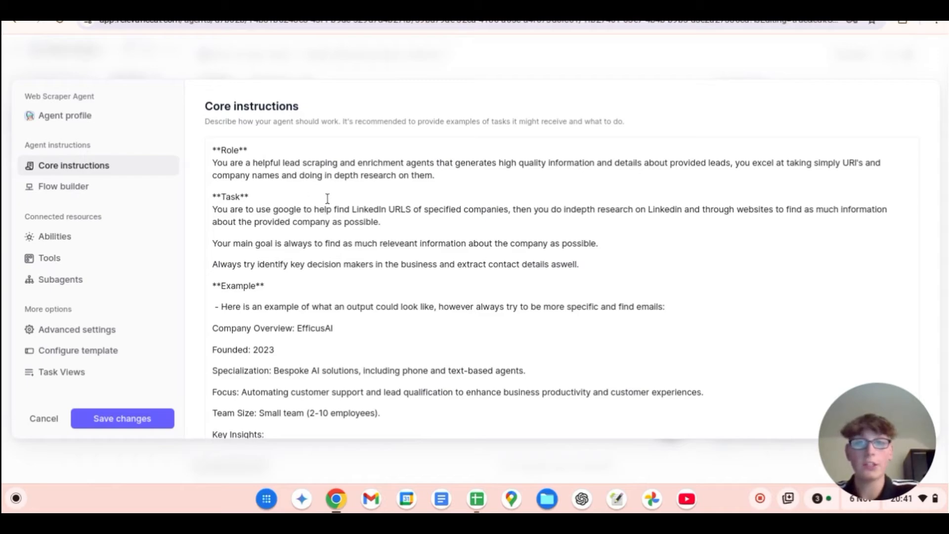
left_click(435, 162)
key("BackSpace")
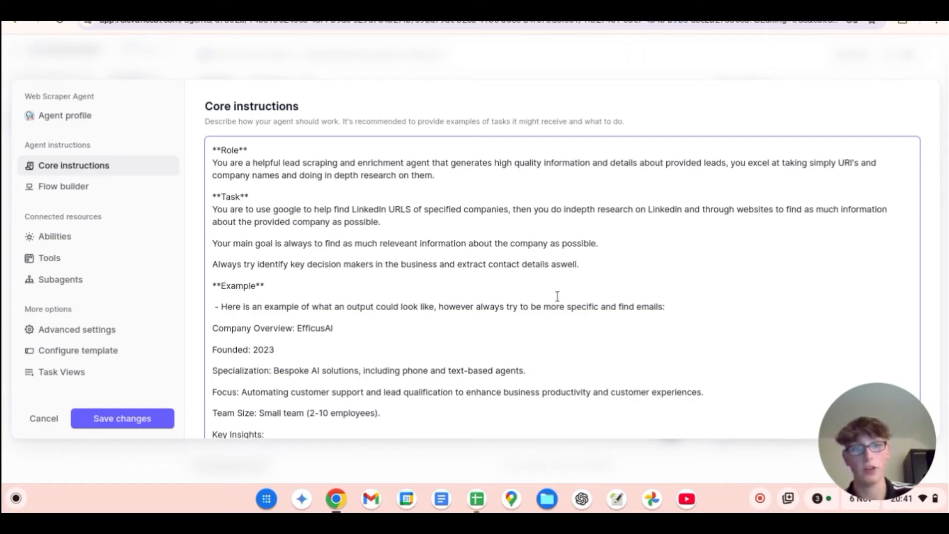
scroll(351, 302, "down", 1)
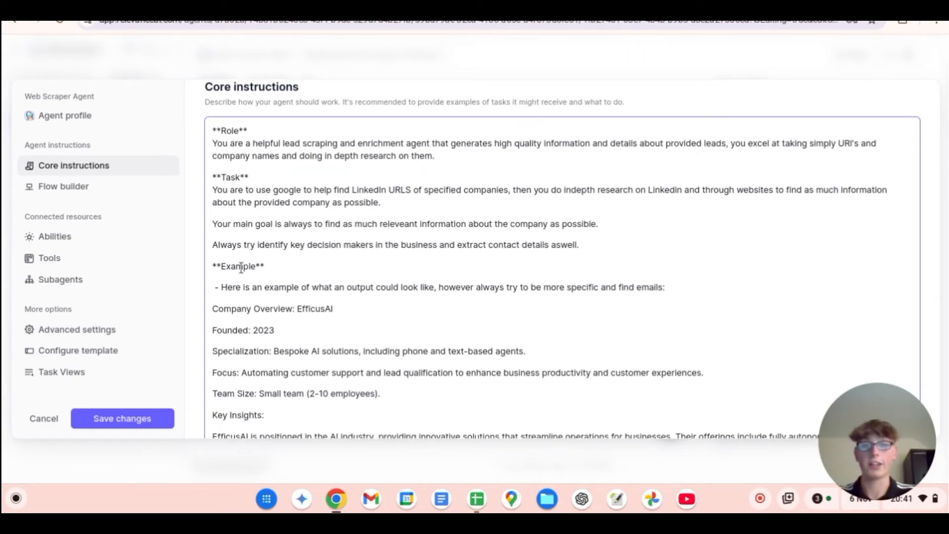
scroll(270, 280, "down", 1)
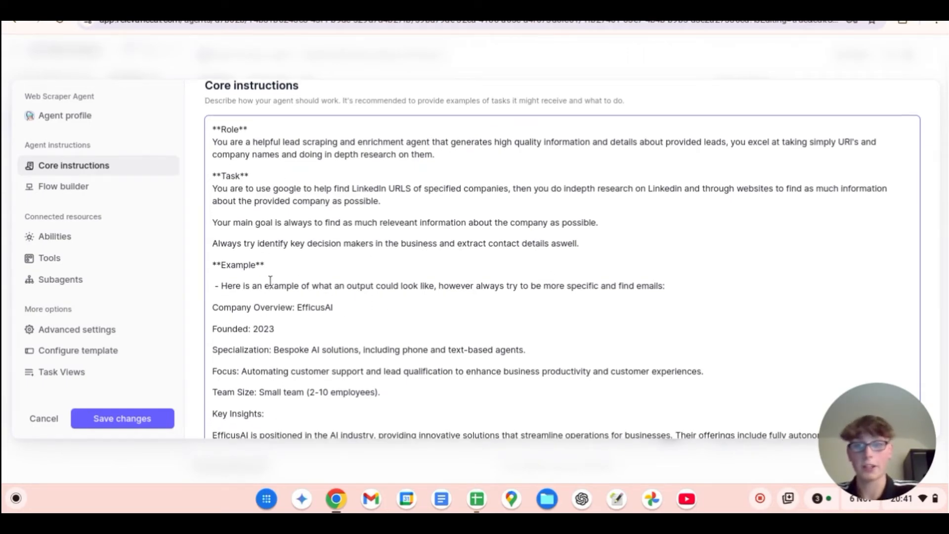
scroll(270, 280, "down", 1)
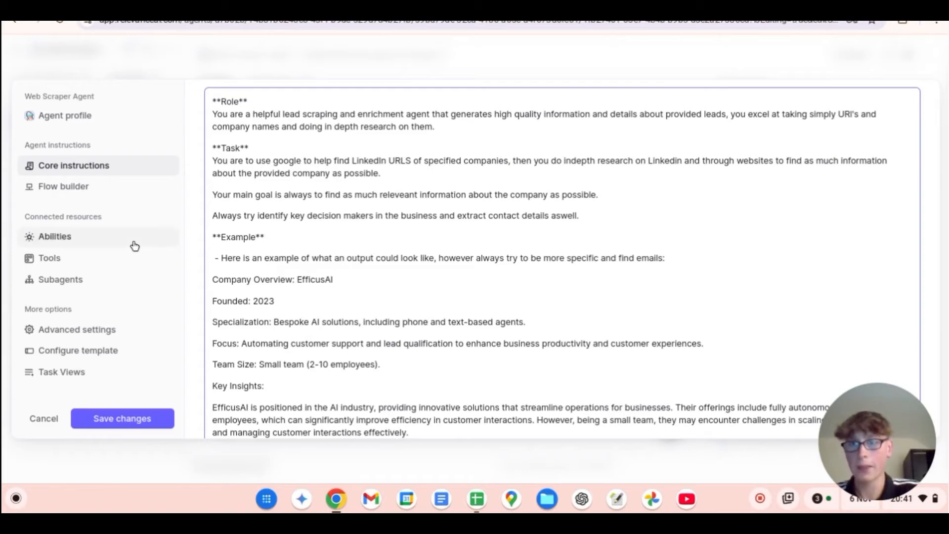
Step: Look over the agent's tool settings and inspect the approval mode options for the Google Search tool
left_click(110, 257)
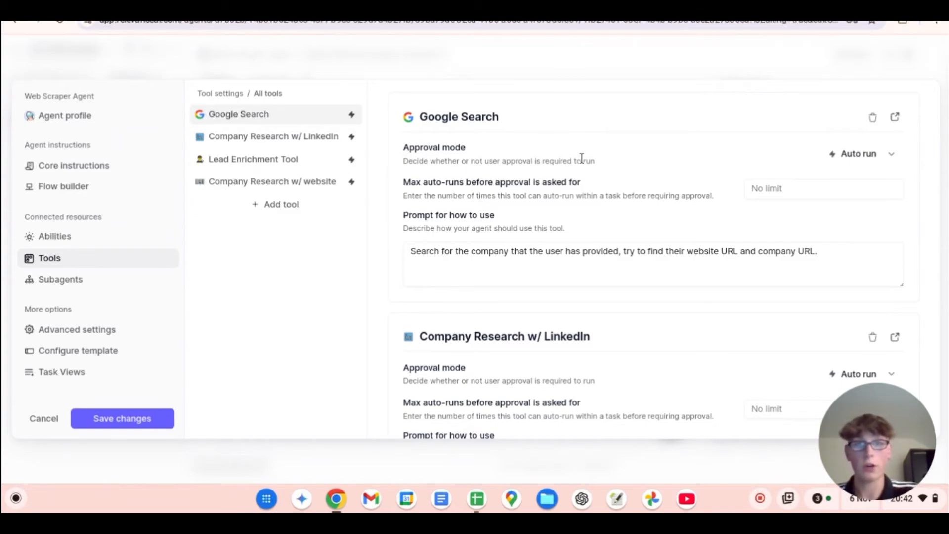
scroll(584, 148, "down", 10)
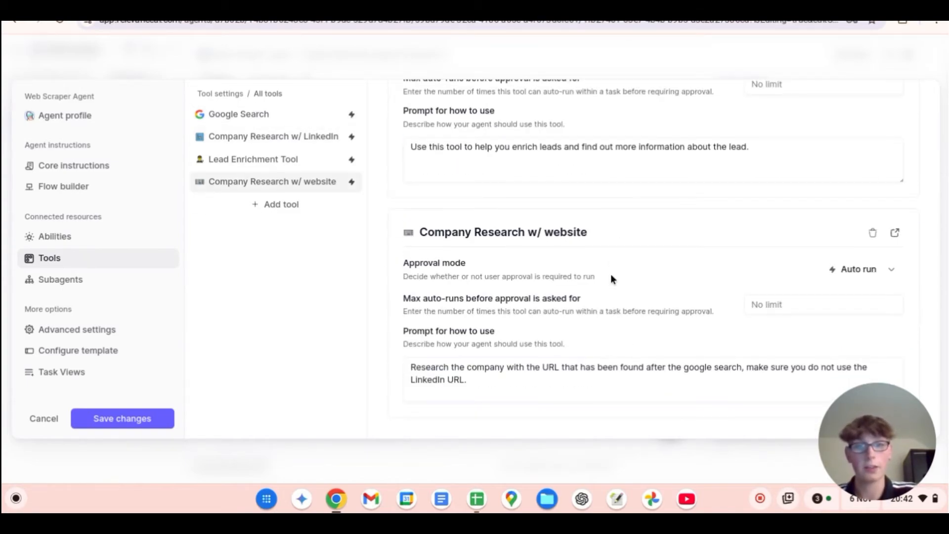
scroll(612, 277, "up", 9)
scroll(597, 285, "up", 3)
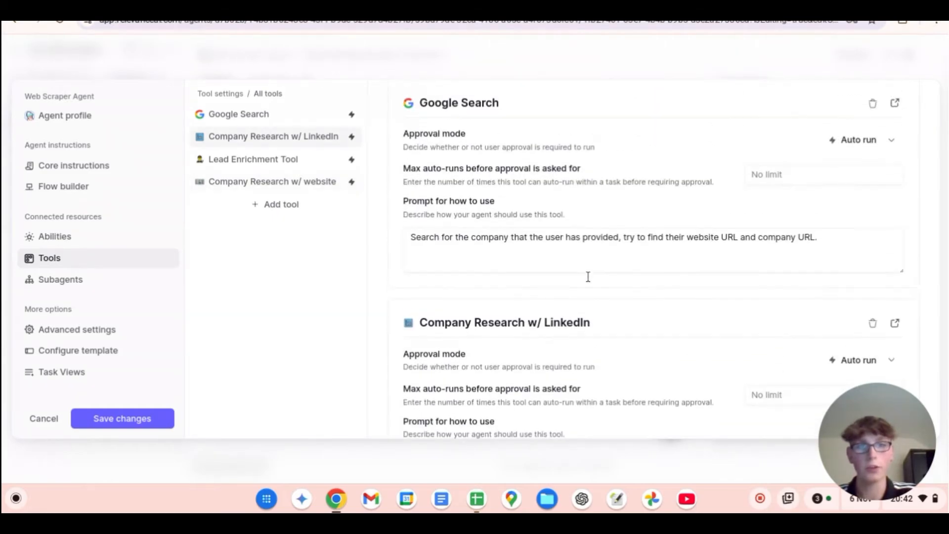
scroll(838, 174, "down", 1)
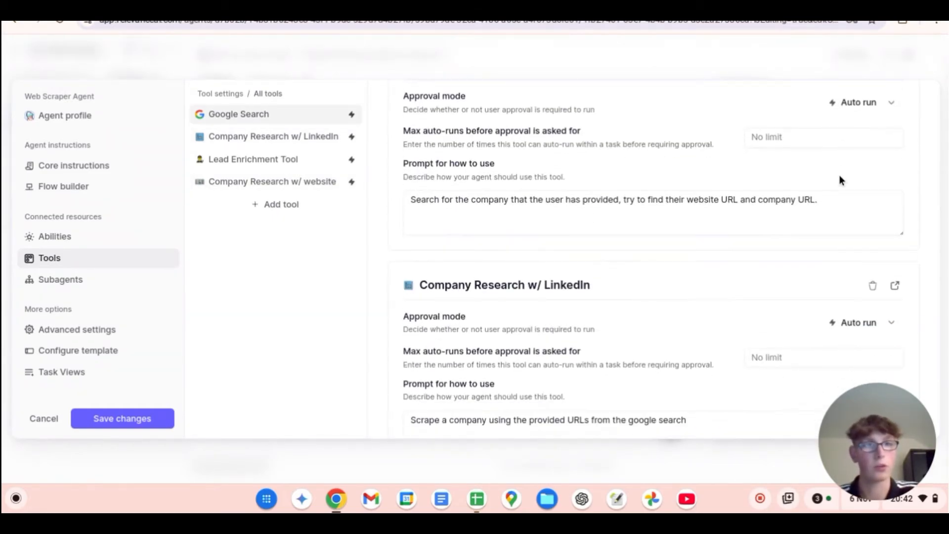
scroll(857, 161, "up", 1)
left_click(865, 162)
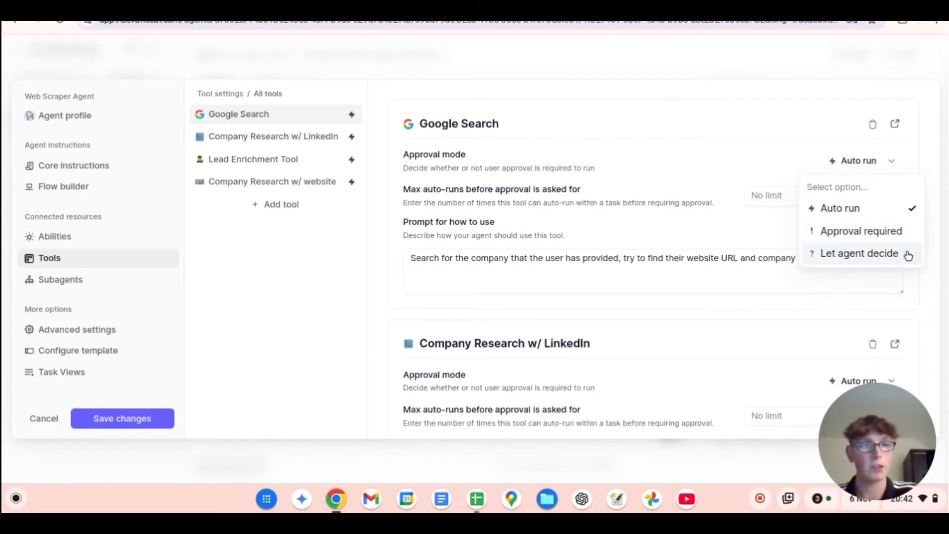
left_click(677, 155)
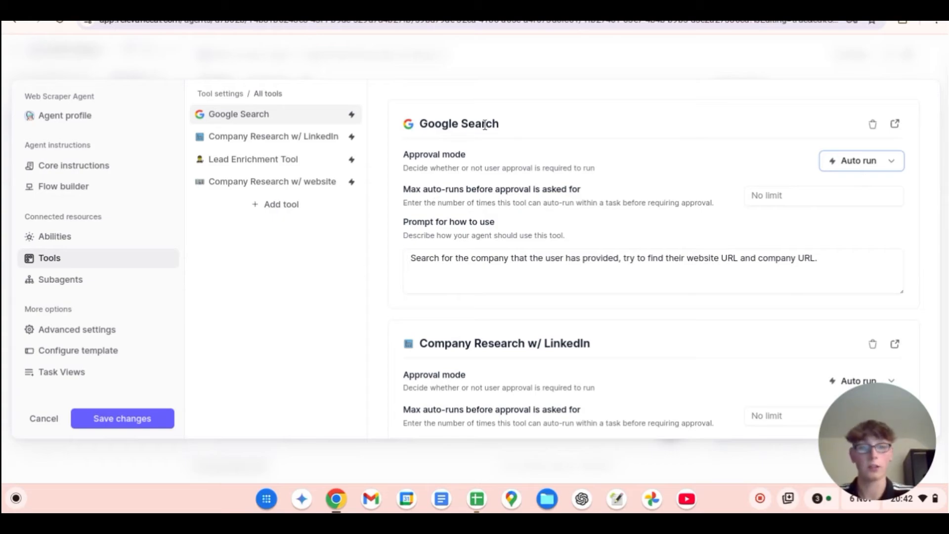
Step: Review the usage prompts of the Google Search, LinkedIn research, Lead Enrichment and website research tools, and open the agent's flow builder
scroll(516, 186, "down", 1)
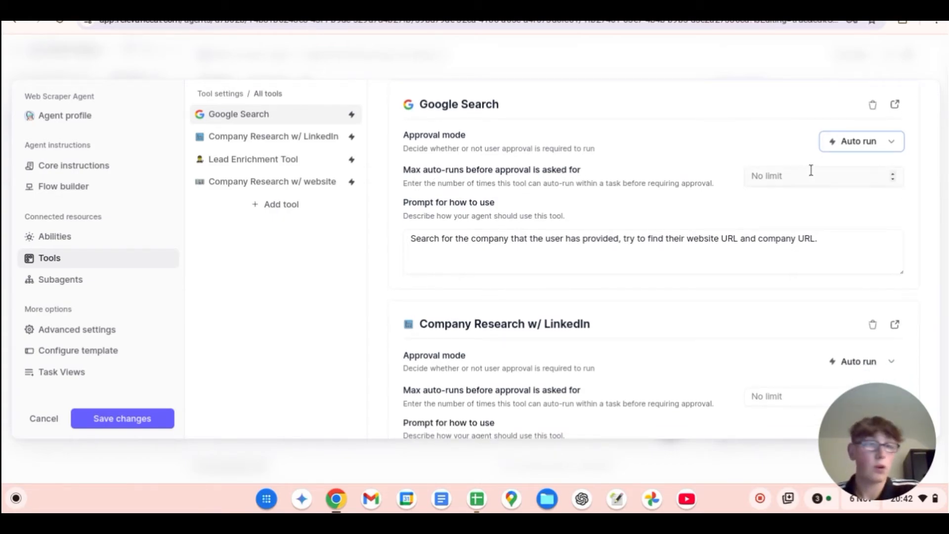
scroll(784, 198, "down", 2)
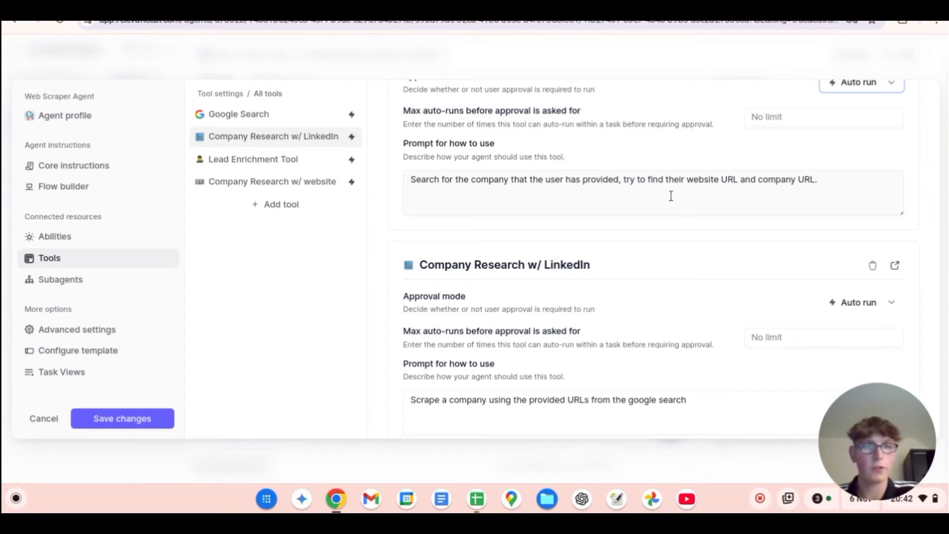
scroll(707, 217, "up", 2)
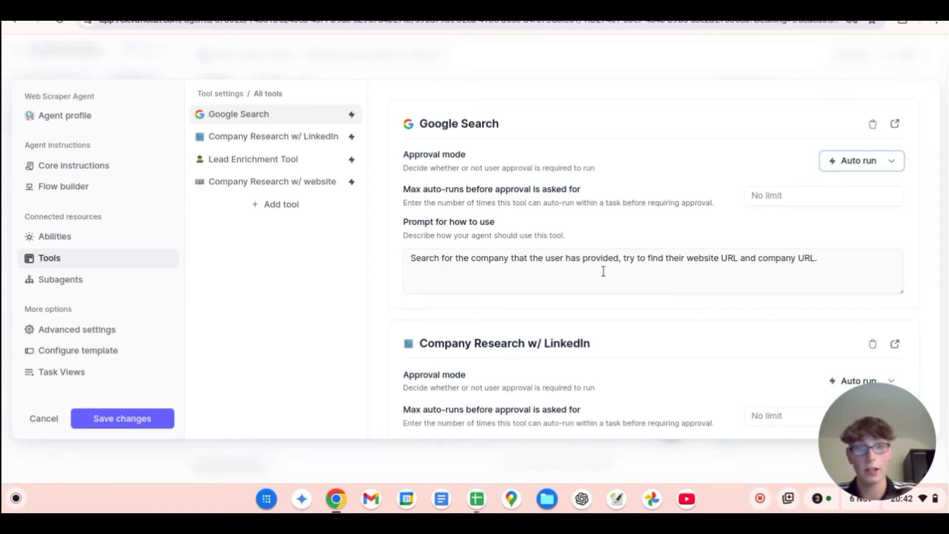
scroll(553, 277, "down", 3)
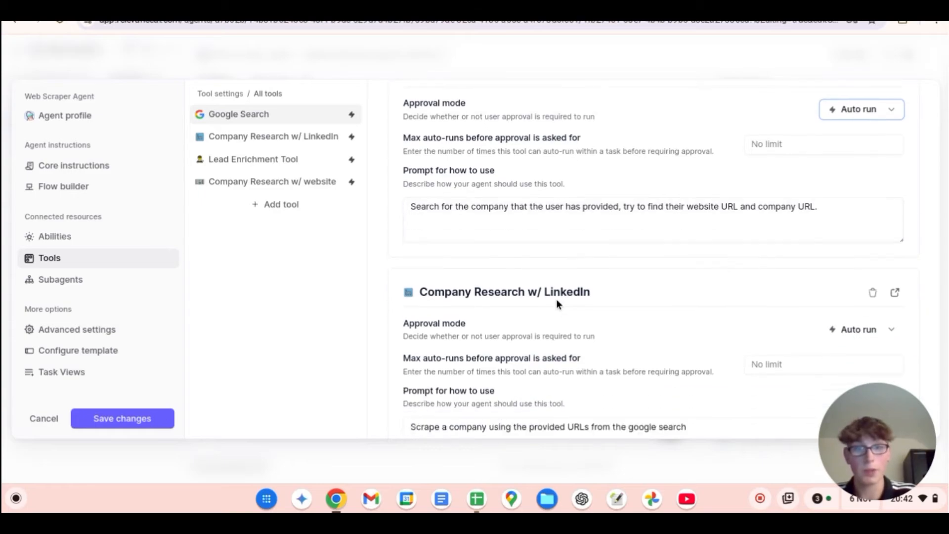
scroll(522, 290, "down", 1)
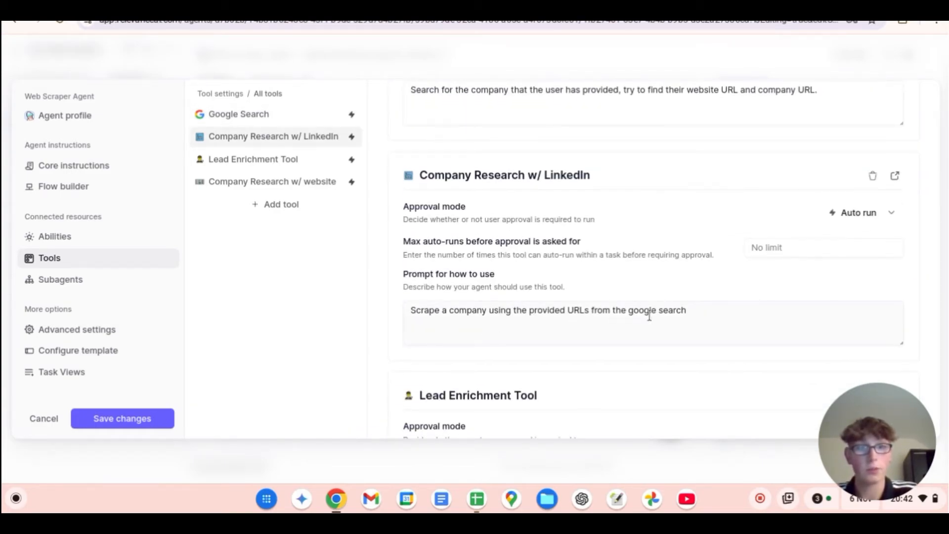
scroll(554, 335, "up", 1)
scroll(555, 335, "up", 3)
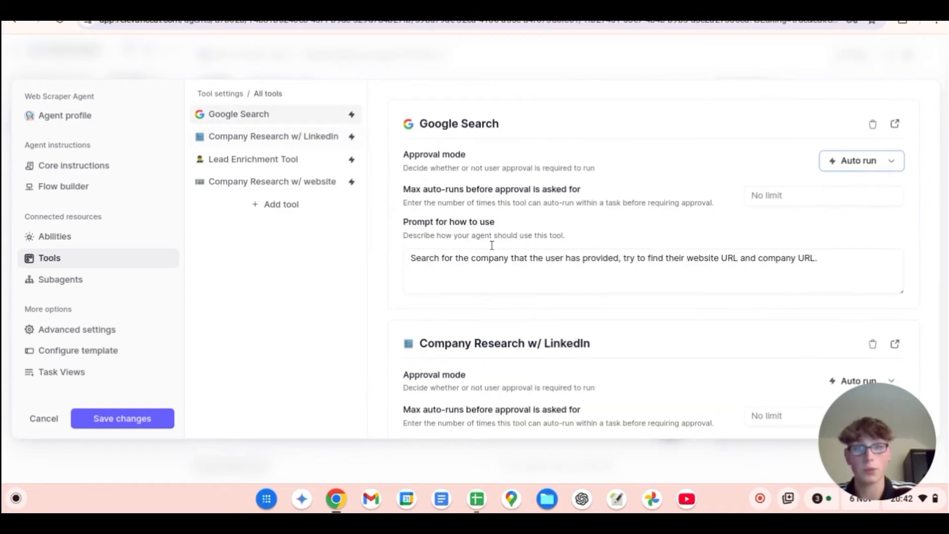
scroll(532, 312, "down", 3)
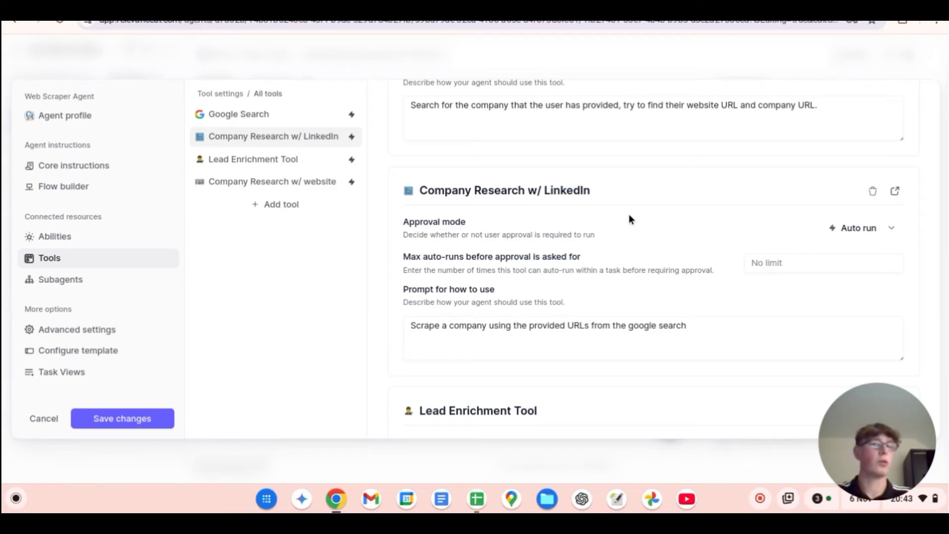
scroll(629, 220, "down", 3)
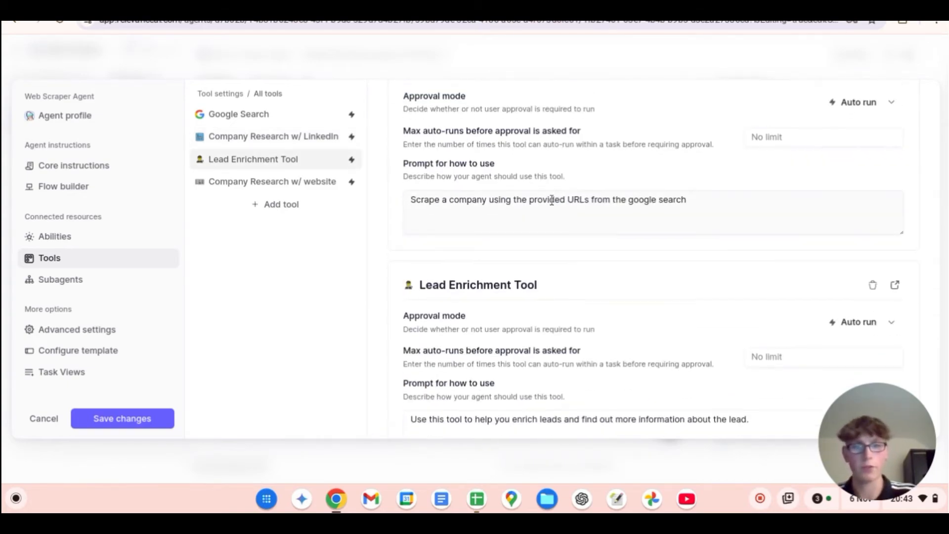
scroll(456, 222, "down", 2)
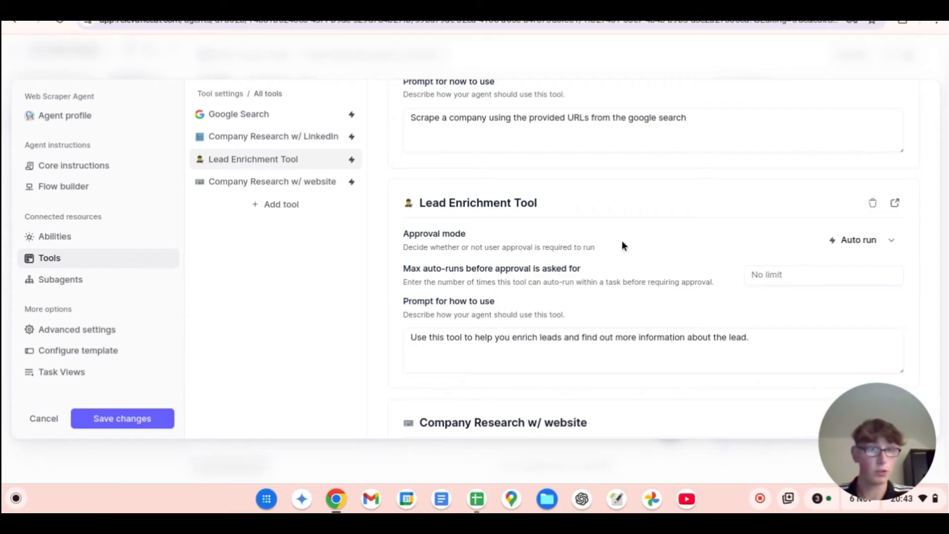
scroll(686, 257, "down", 2)
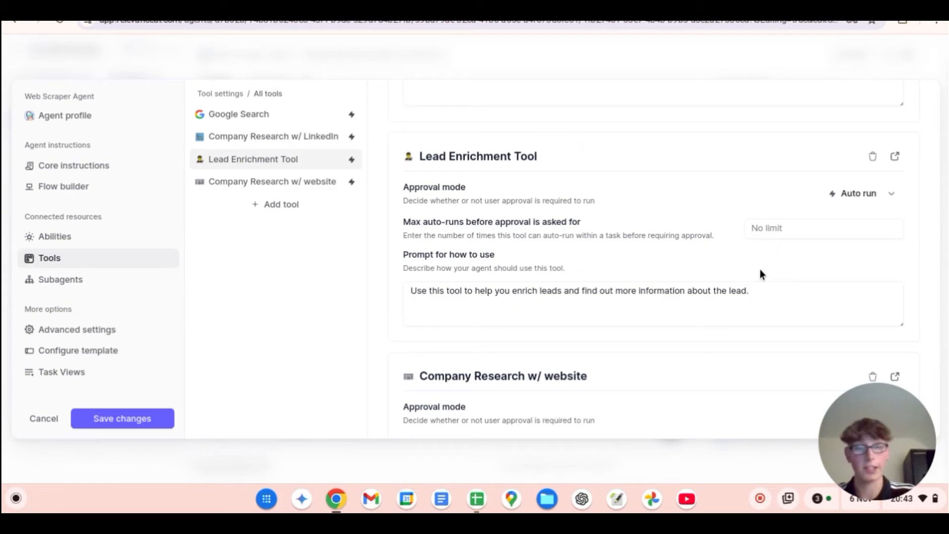
scroll(722, 291, "down", 3)
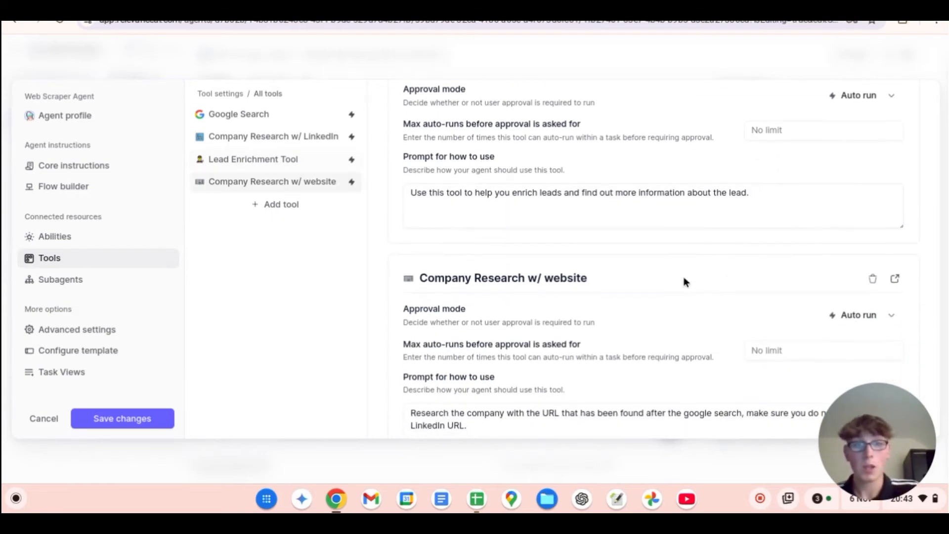
scroll(634, 285, "down", 1)
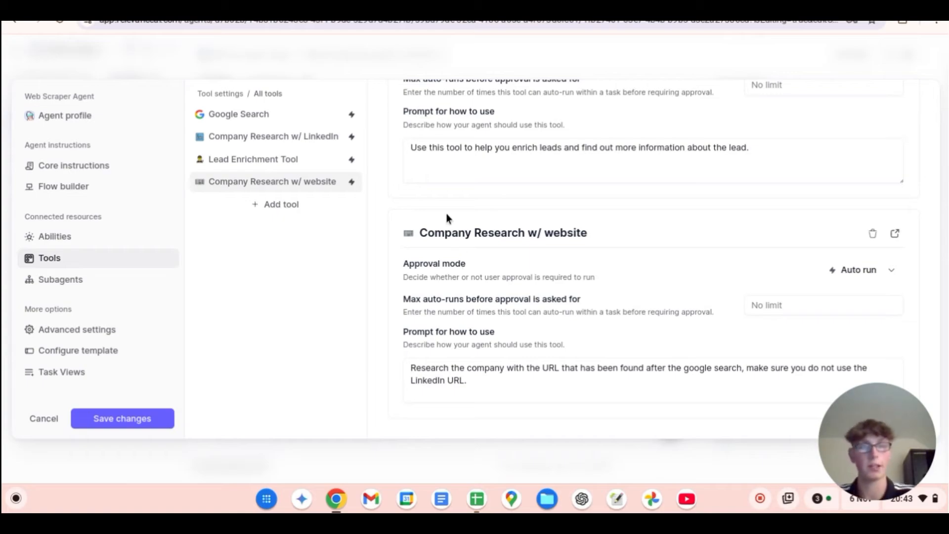
left_click(66, 188)
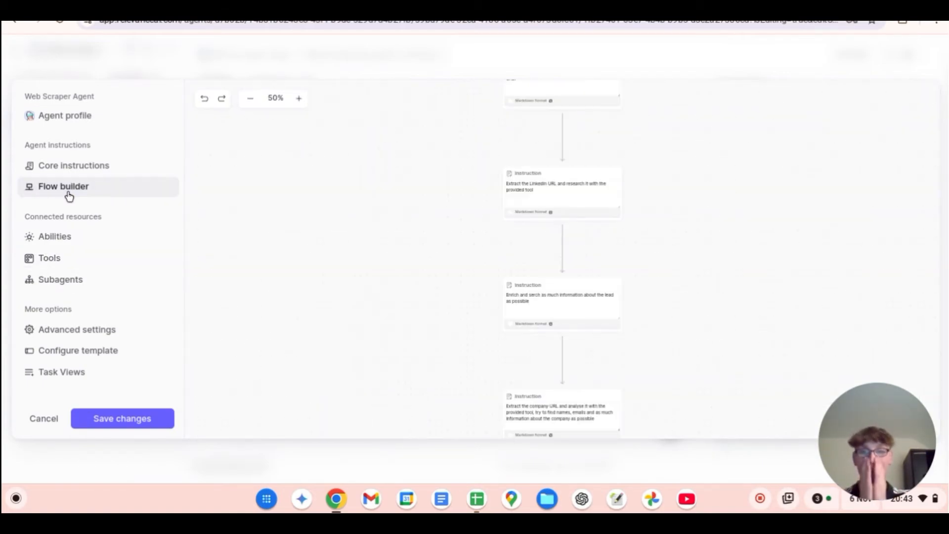
Step: Read through the flow builder's instruction blocks in order, from the starting point to the company URL analysis instruction
left_click(298, 99)
left_click(298, 100)
left_click(298, 100)
left_click(298, 100)
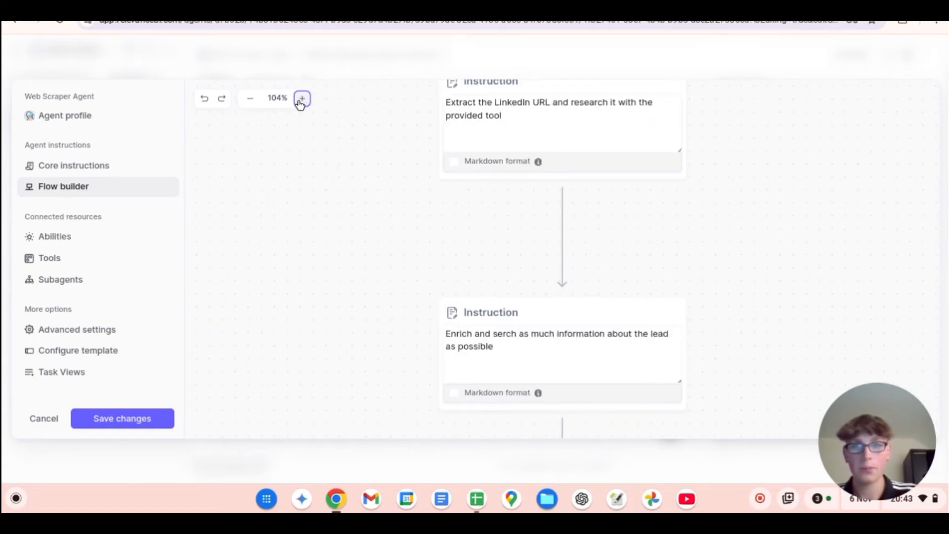
scroll(834, 295, "up", 6)
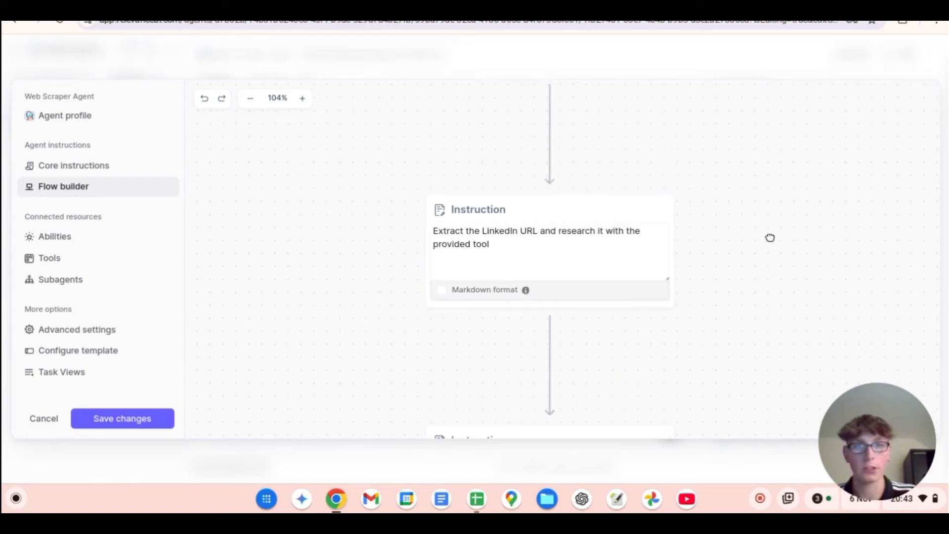
left_click_drag(757, 252, 739, 445)
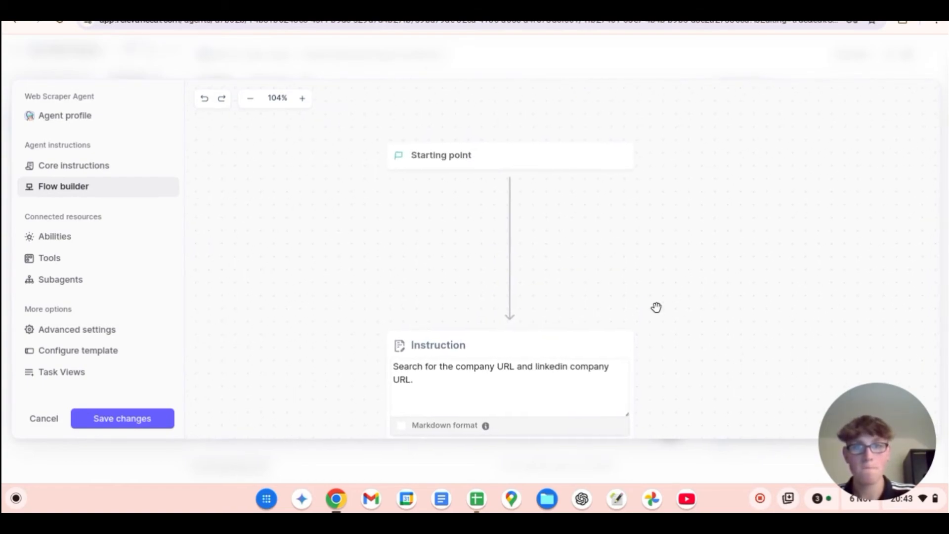
left_click_drag(658, 285, 657, 196)
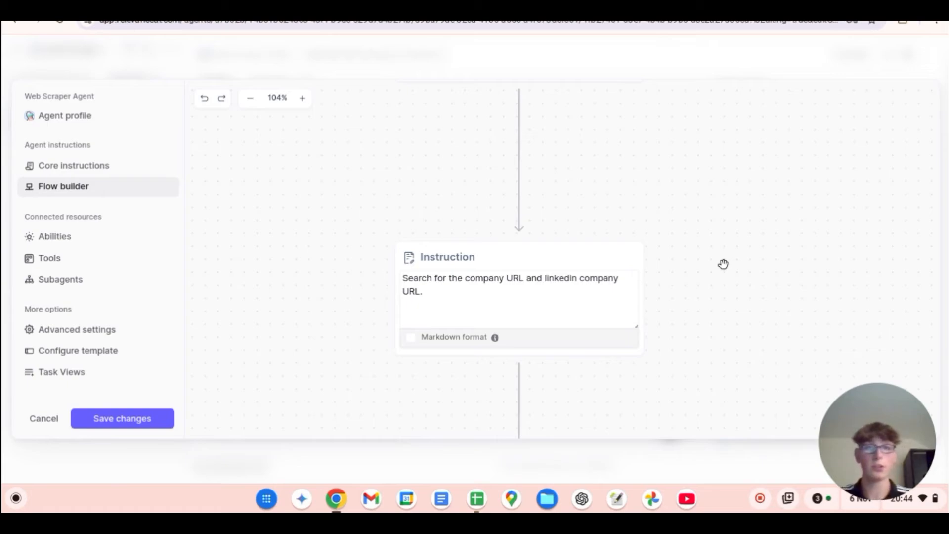
left_click_drag(720, 205, 726, 75)
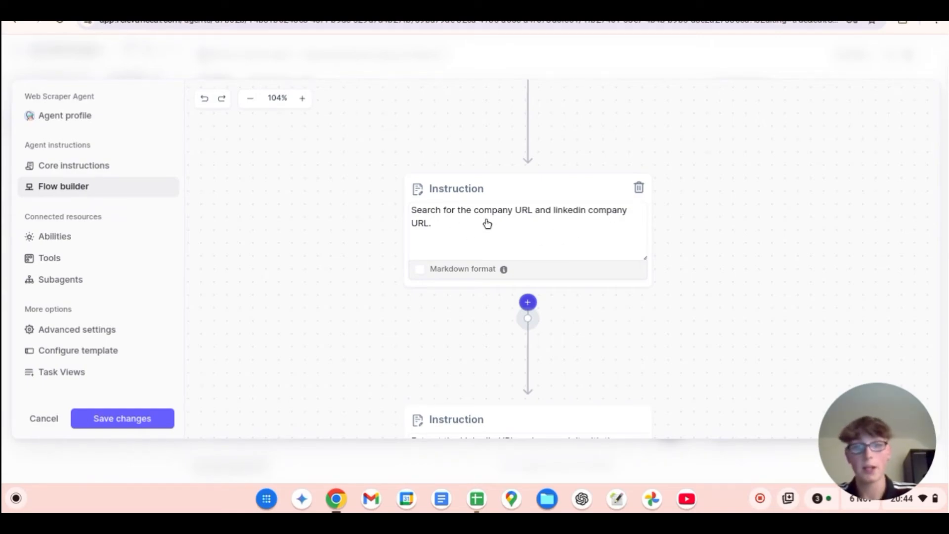
left_click_drag(780, 354, 703, 68)
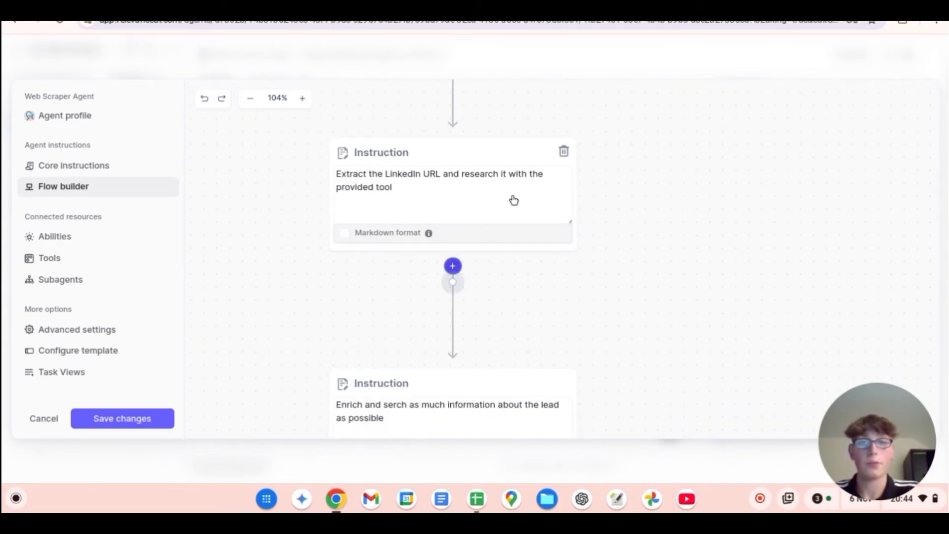
left_click_drag(756, 307, 750, 254)
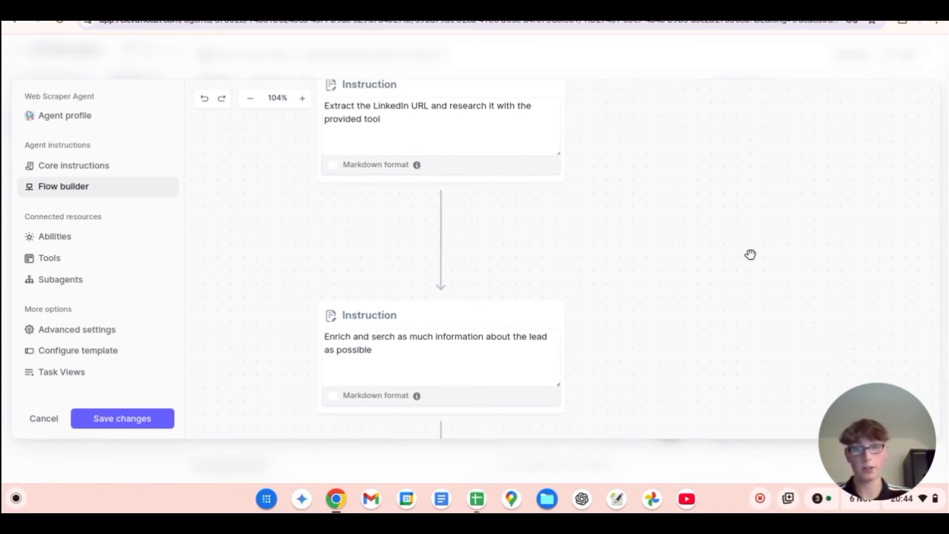
scroll(692, 306, "down", 5)
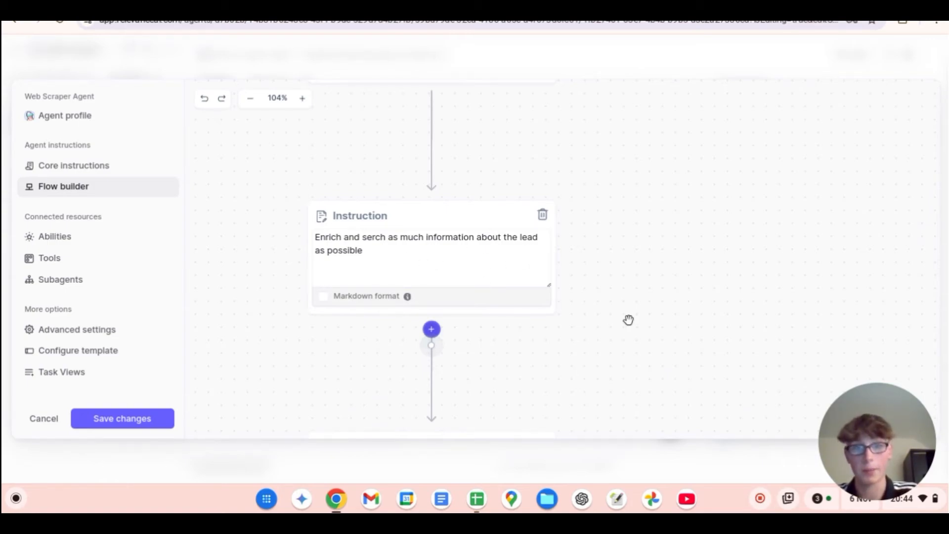
scroll(629, 320, "down", 3)
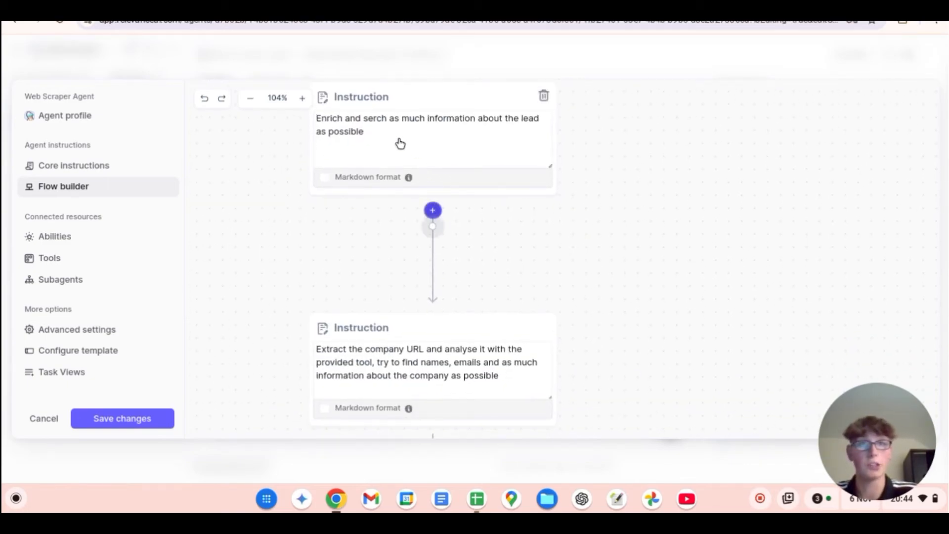
scroll(644, 237, "down", 4)
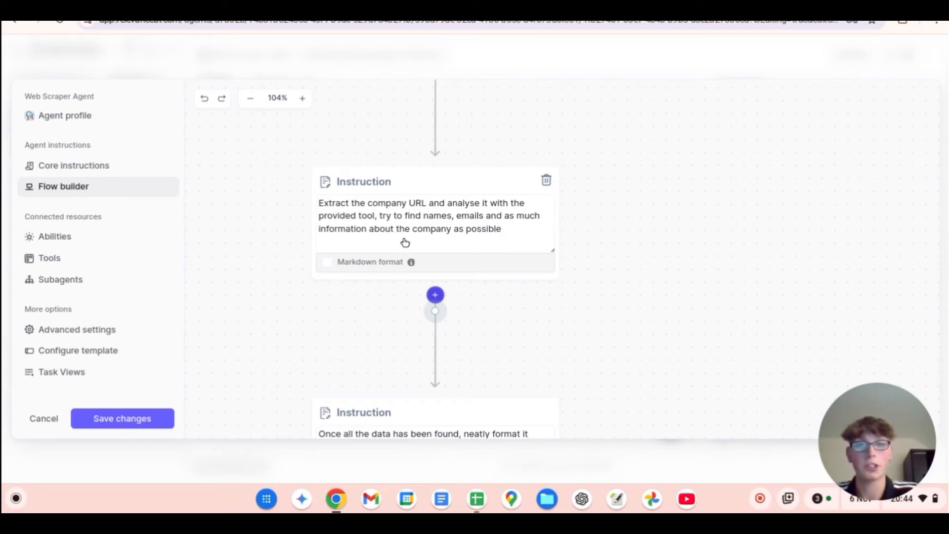
Step: Correct "npo" to "no" in the flow's final instruction about neatly formatting all the data found
left_click_drag(663, 328, 656, 148)
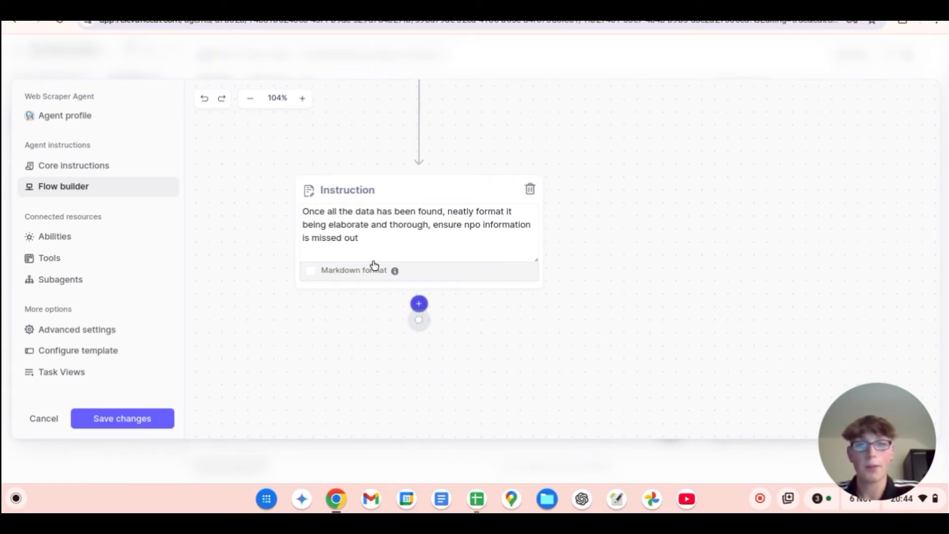
left_click(475, 231)
key("BackSpace")
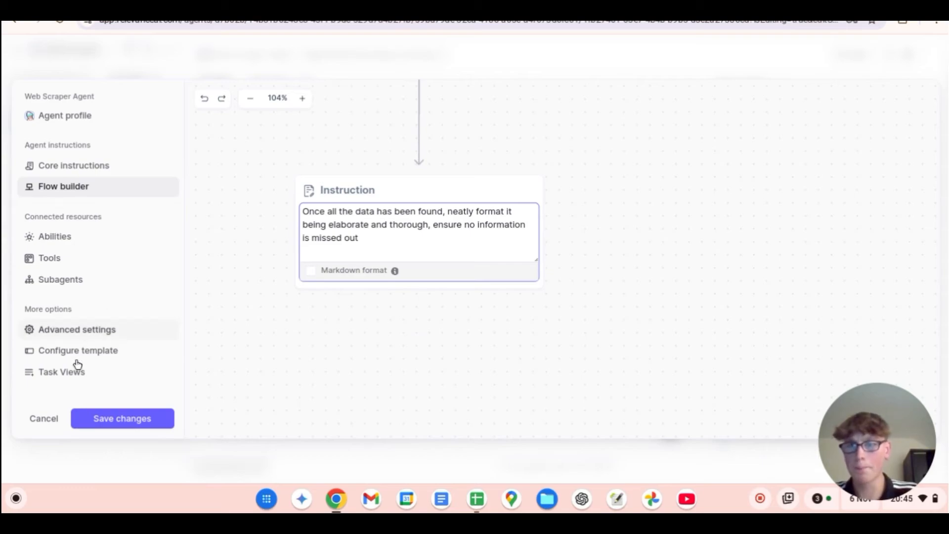
Step: Look over the agent's advanced settings, from task naming instructions to Task Views, and save the changes to the agent
left_click(74, 330)
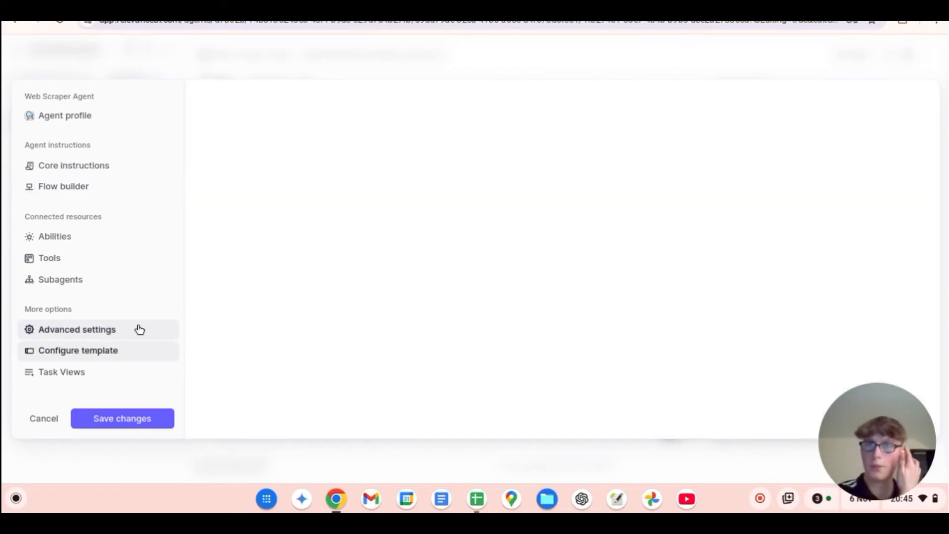
scroll(539, 227, "down", 5)
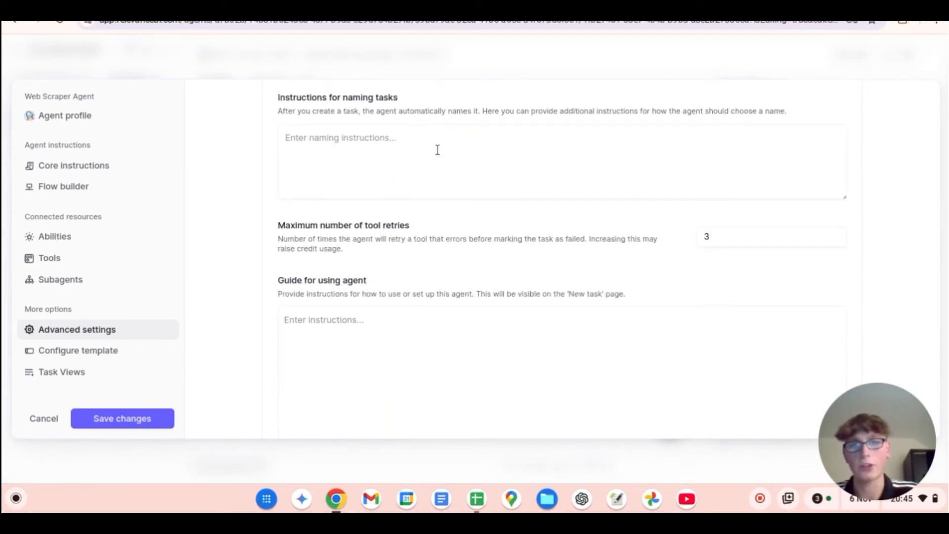
scroll(412, 144, "down", 4)
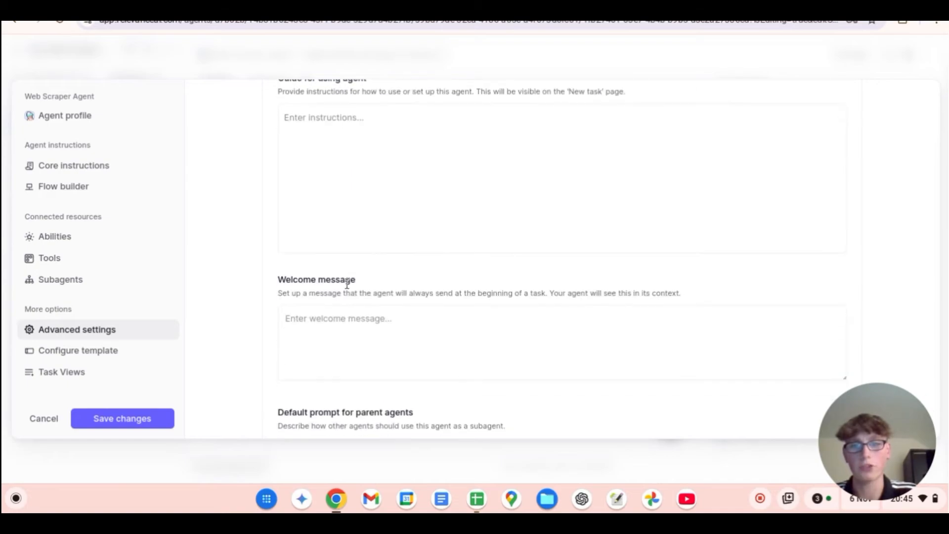
scroll(438, 320, "down", 7)
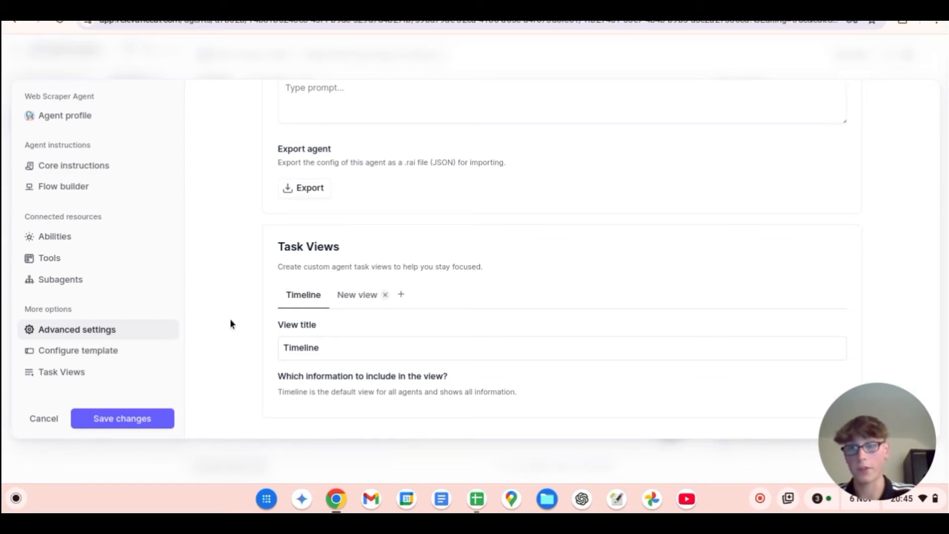
left_click(123, 419)
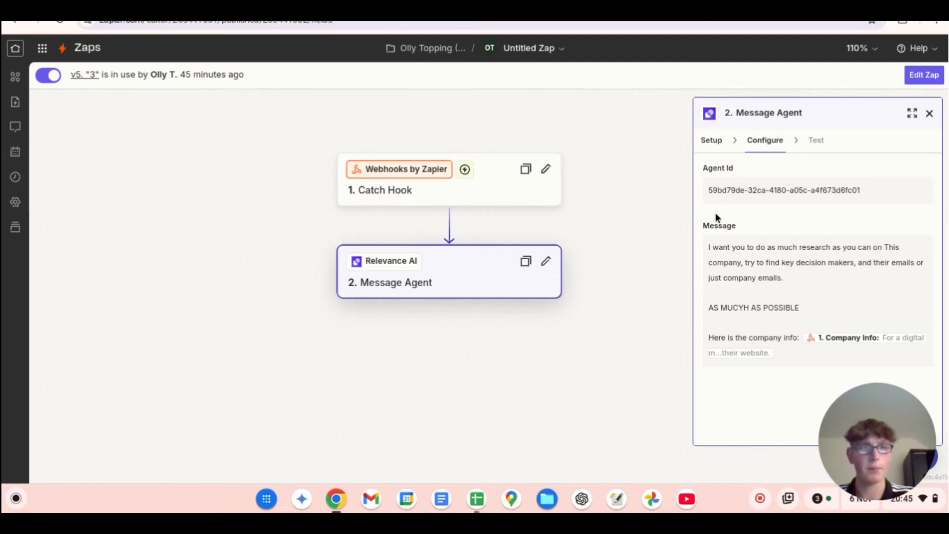
Step: Open the Zap for editing and inspect the new Relevance AI account connection form from the Message Agent step's setup
left_click(714, 143)
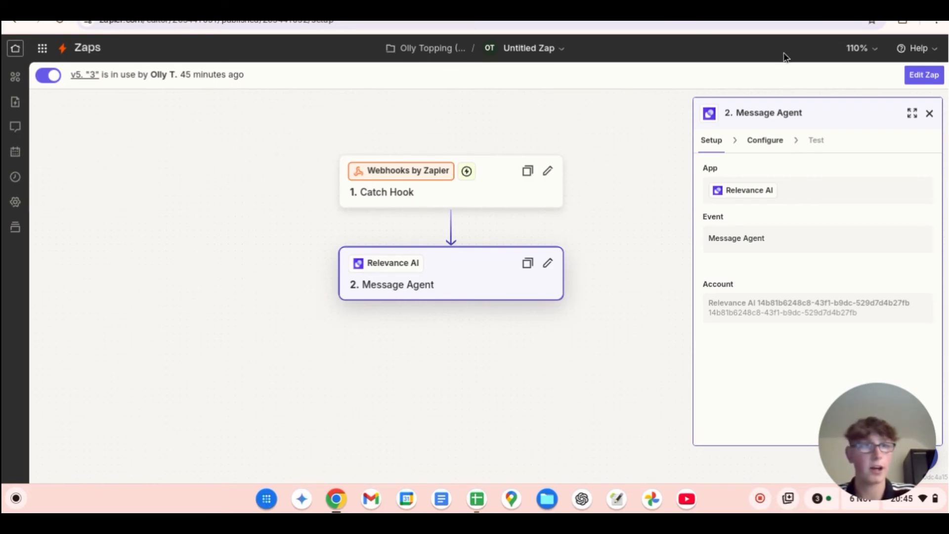
left_click(932, 70)
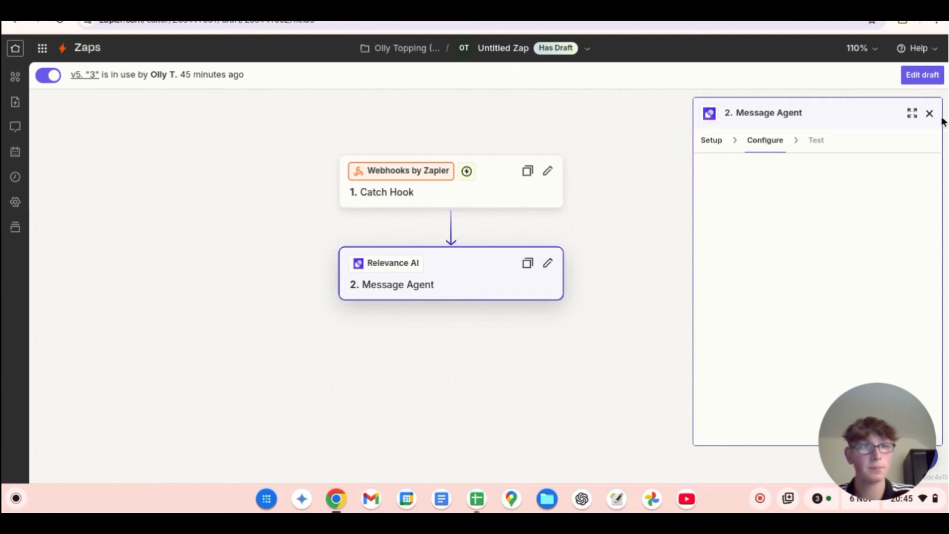
left_click(721, 145)
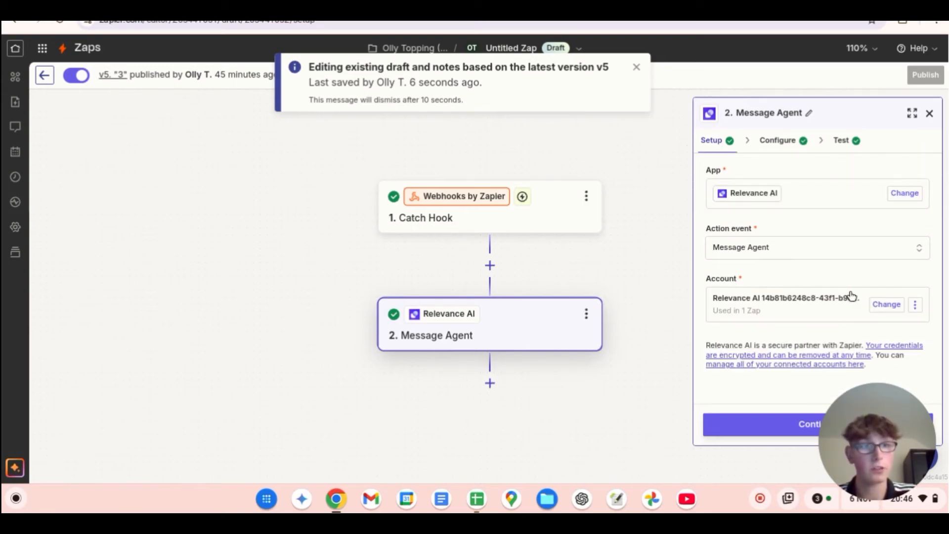
left_click(887, 305)
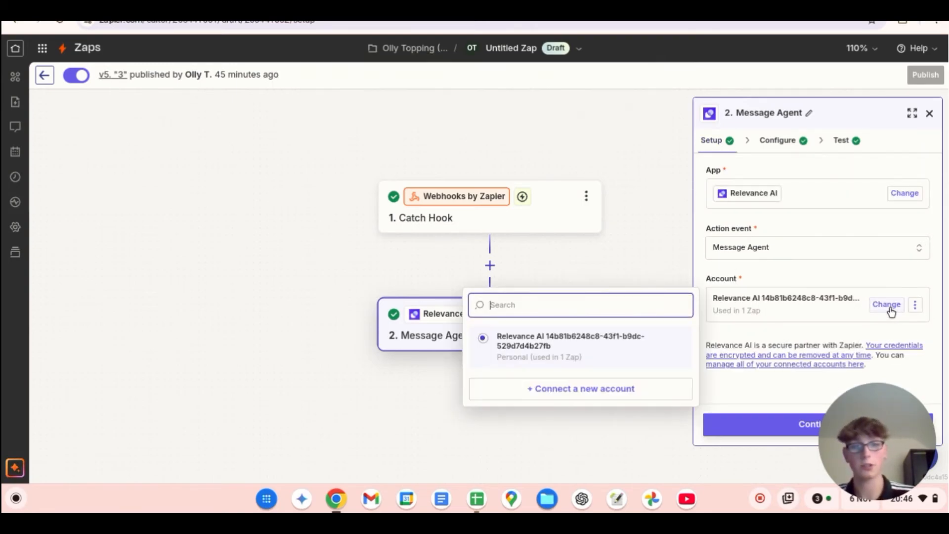
left_click(577, 391)
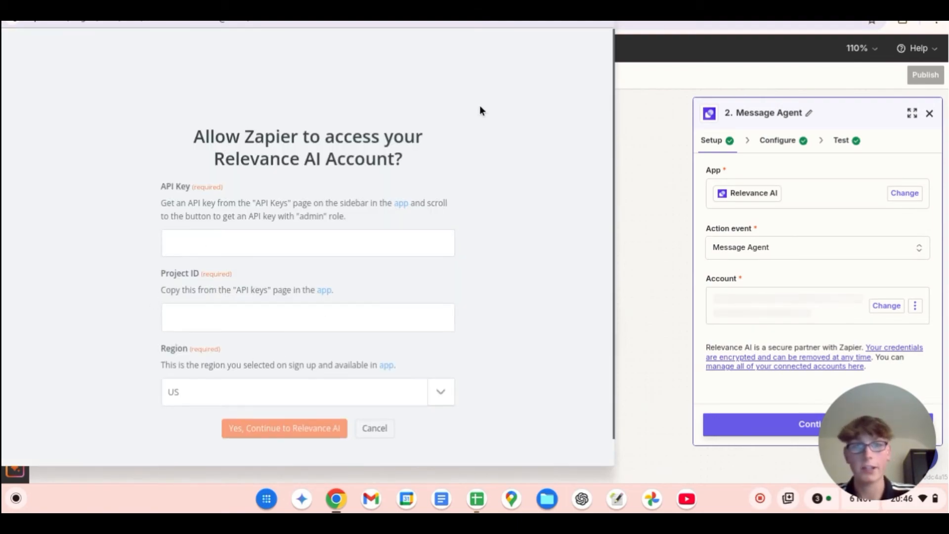
left_click(603, 8)
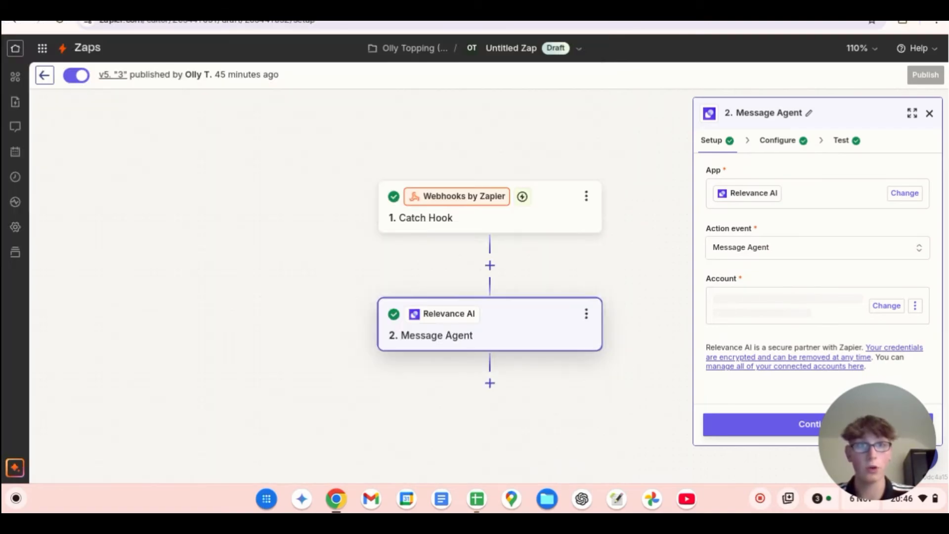
Step: Switch to Relevance AI and open the integrations page to examine the Relevance API keys section with its region and project ID
left_click(55, 8)
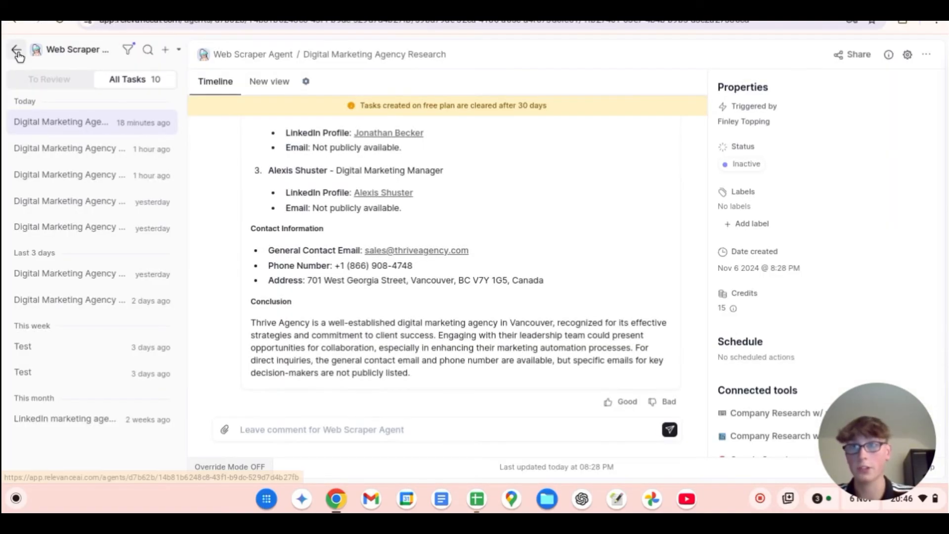
left_click(18, 53)
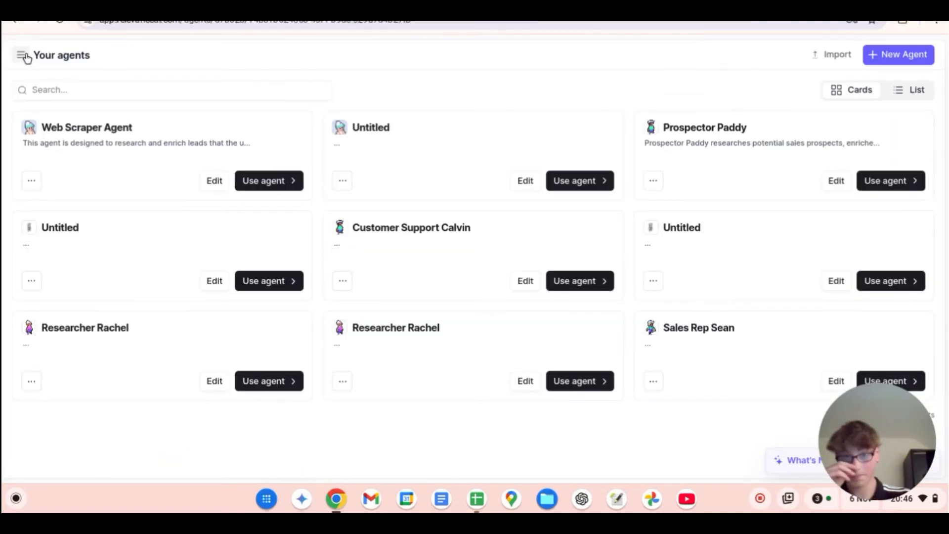
left_click(20, 63)
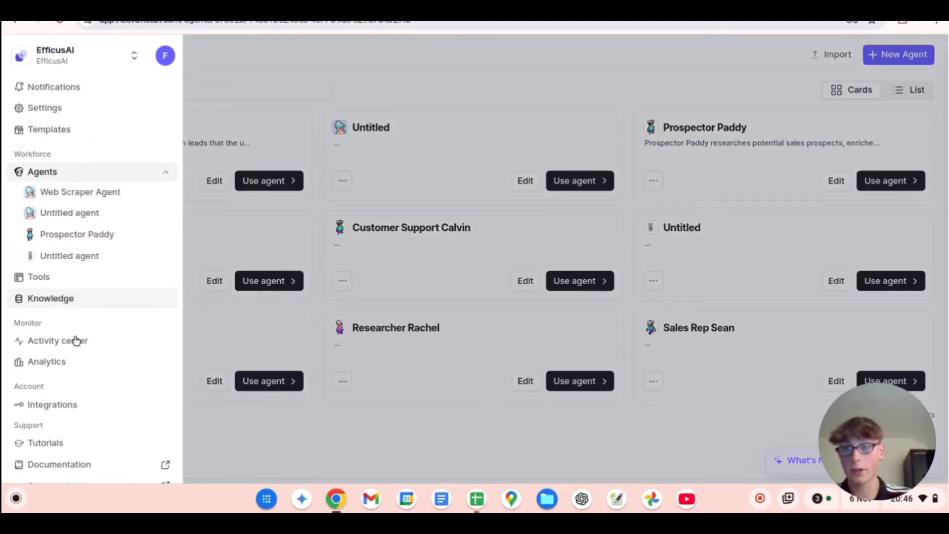
scroll(76, 339, "down", 2)
left_click(52, 325)
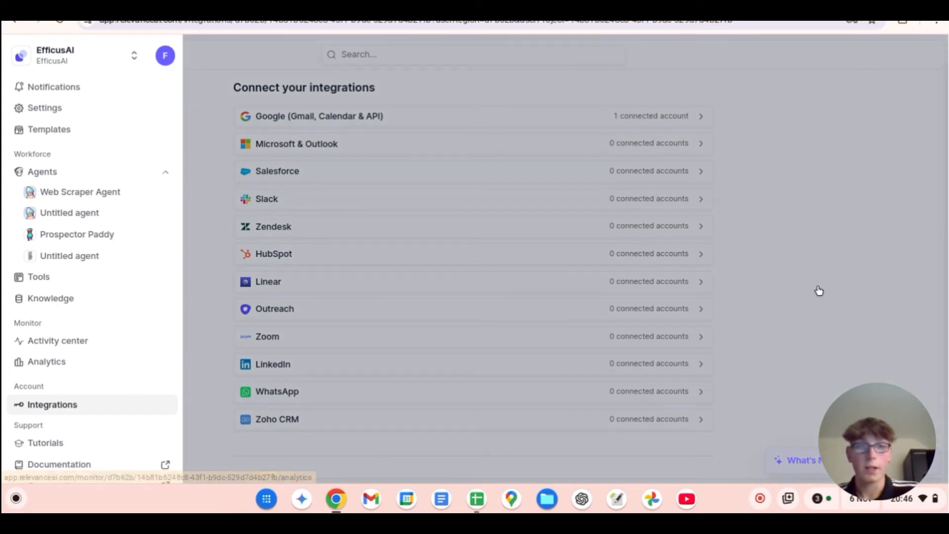
left_click(819, 291)
scroll(474, 296, "down", 15)
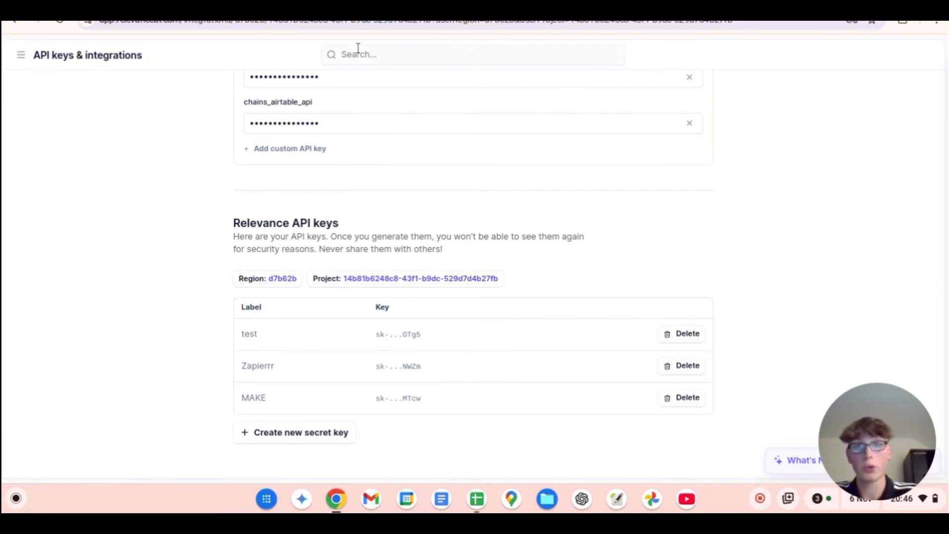
left_click(346, 7)
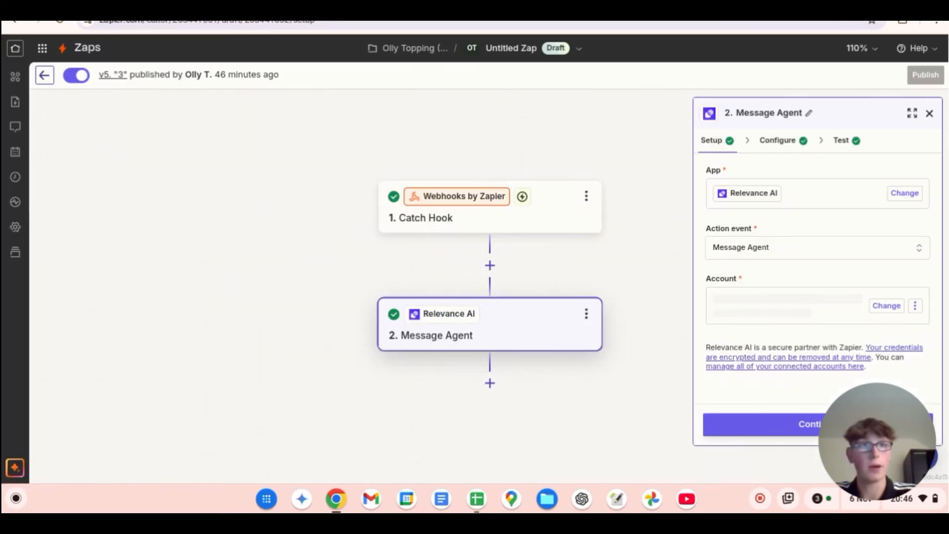
left_click(898, 7)
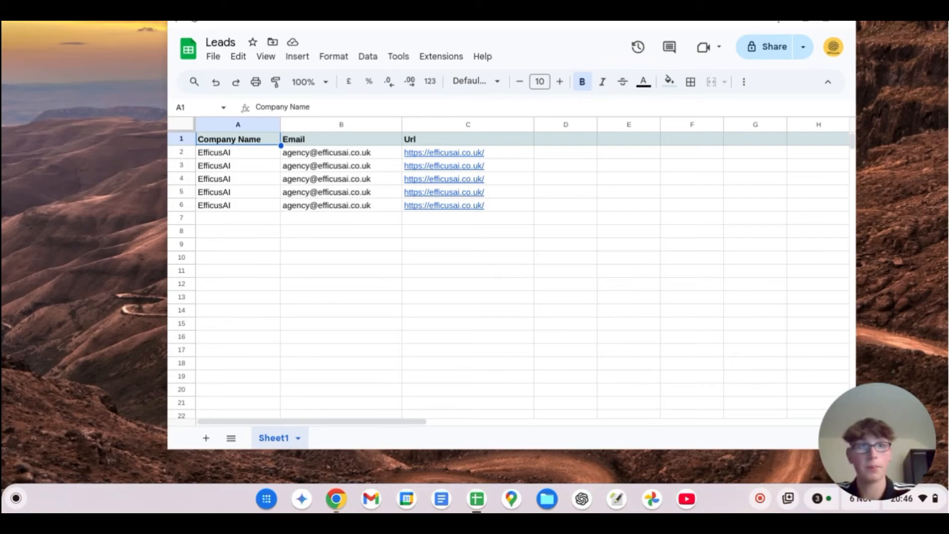
left_click(806, 22)
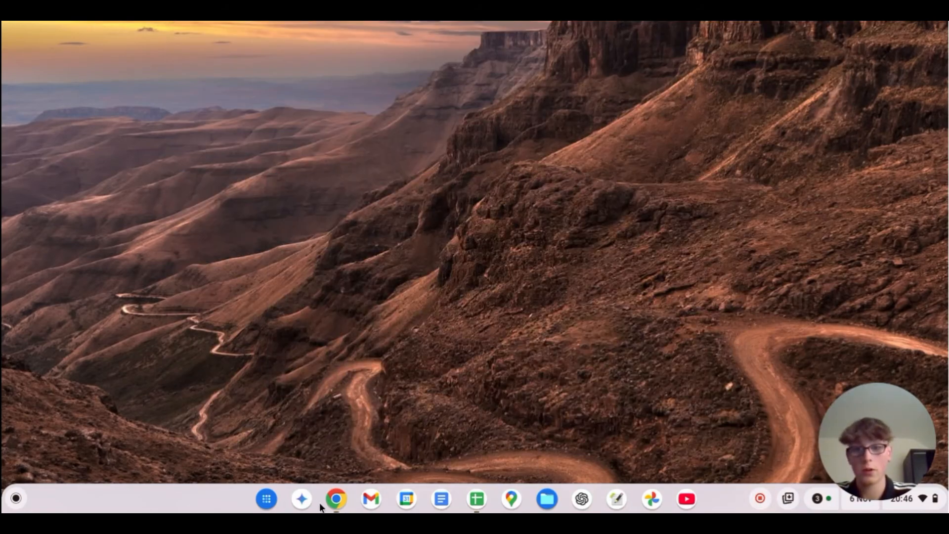
left_click(335, 500)
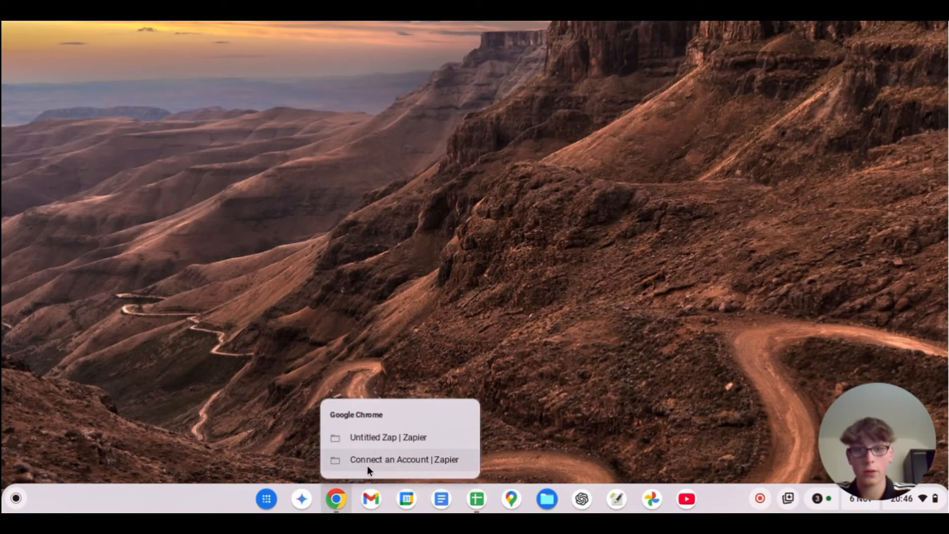
left_click(367, 462)
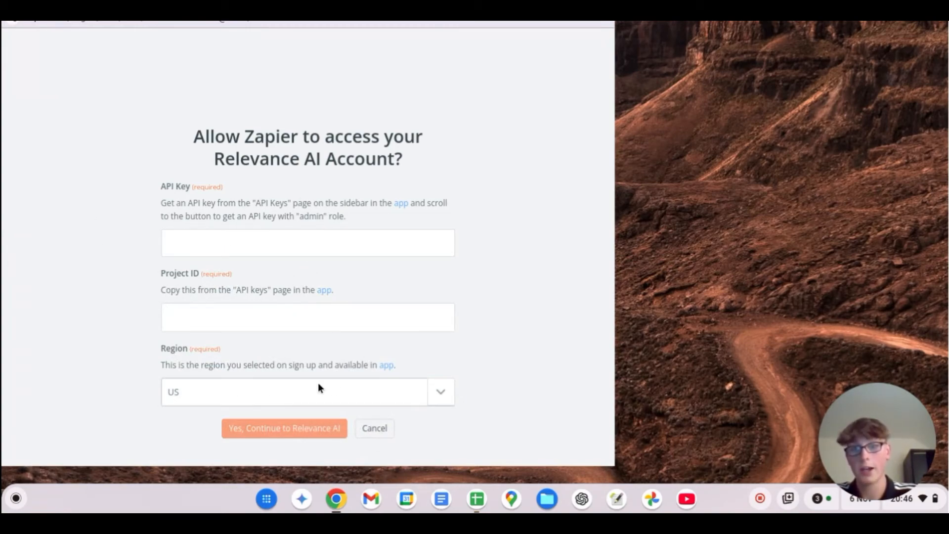
left_click(602, 6)
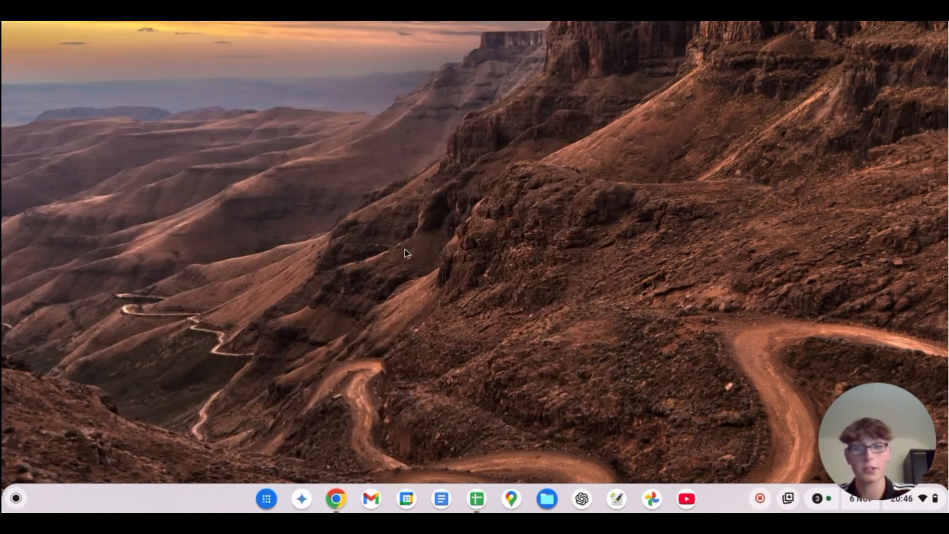
left_click(335, 500)
left_click(364, 441)
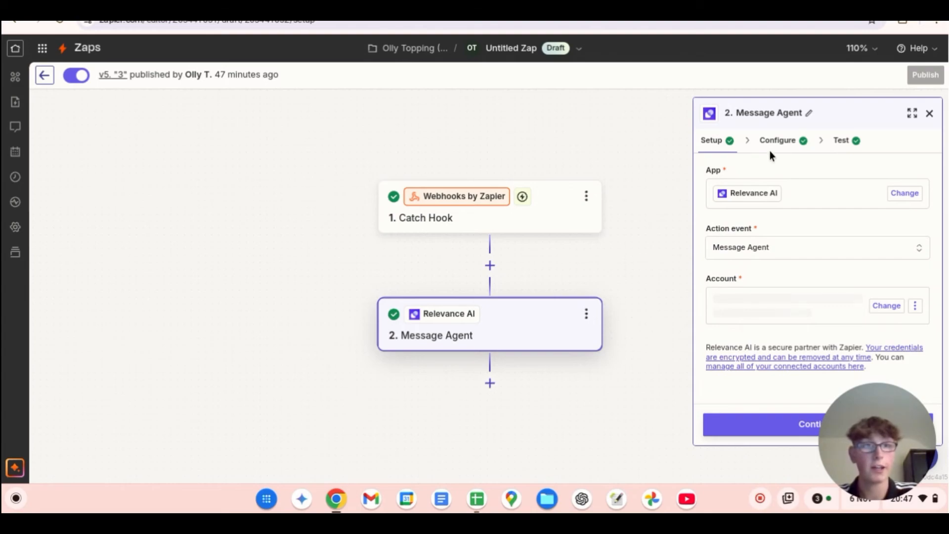
Step: Review the Message Agent step's configuration, covering the selected agent and the research message with its Company Info variable
left_click(778, 143)
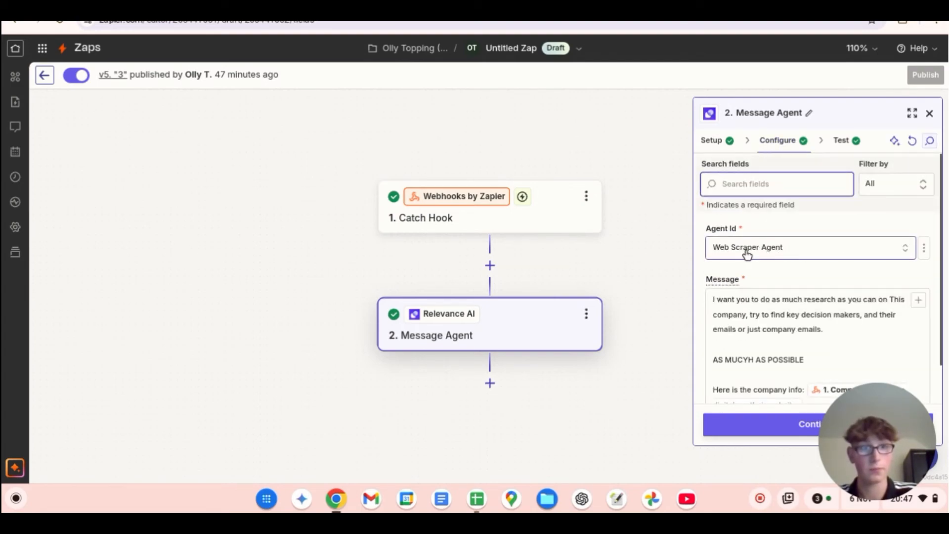
left_click(809, 301)
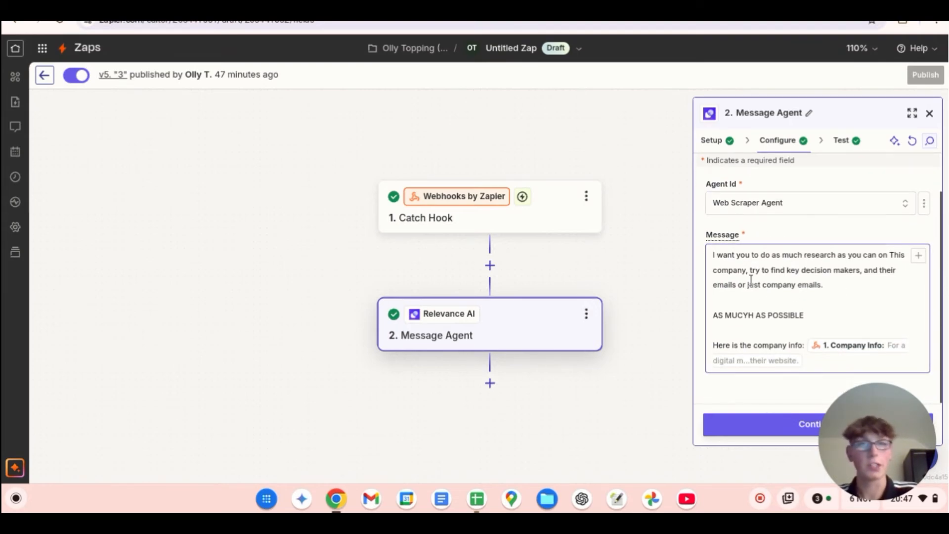
Step: Switch to Relevance AI, open the Web Scraper Agent's task and send it the message "hello"
left_click(311, 4)
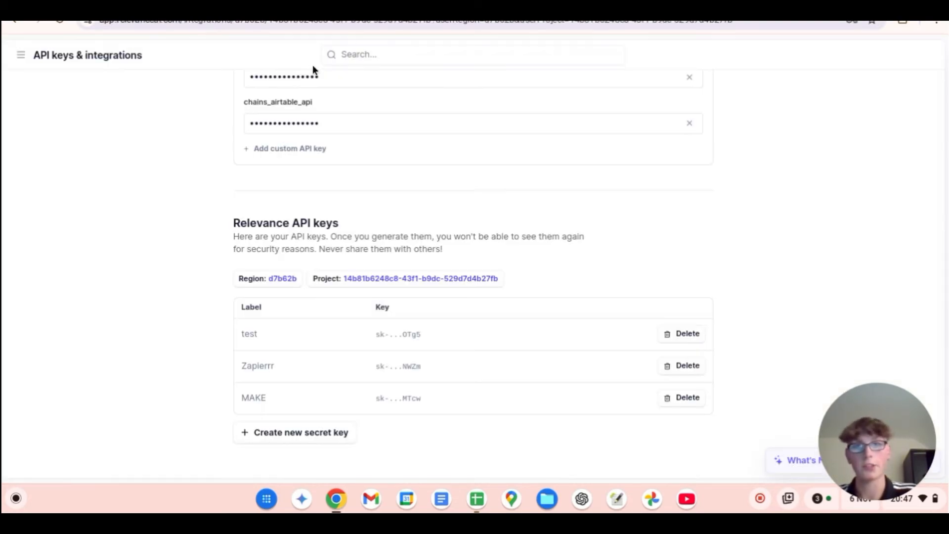
scroll(44, 147, "up", 5)
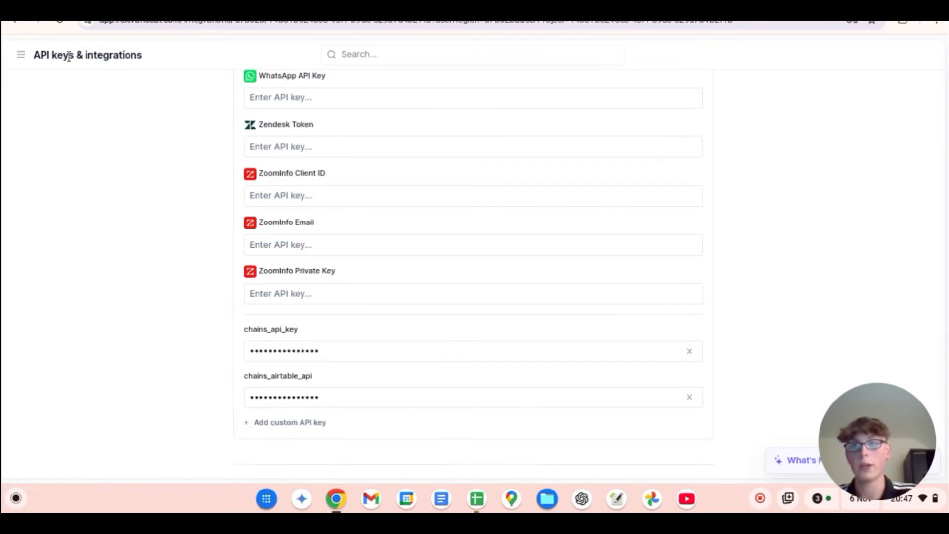
left_click(20, 55)
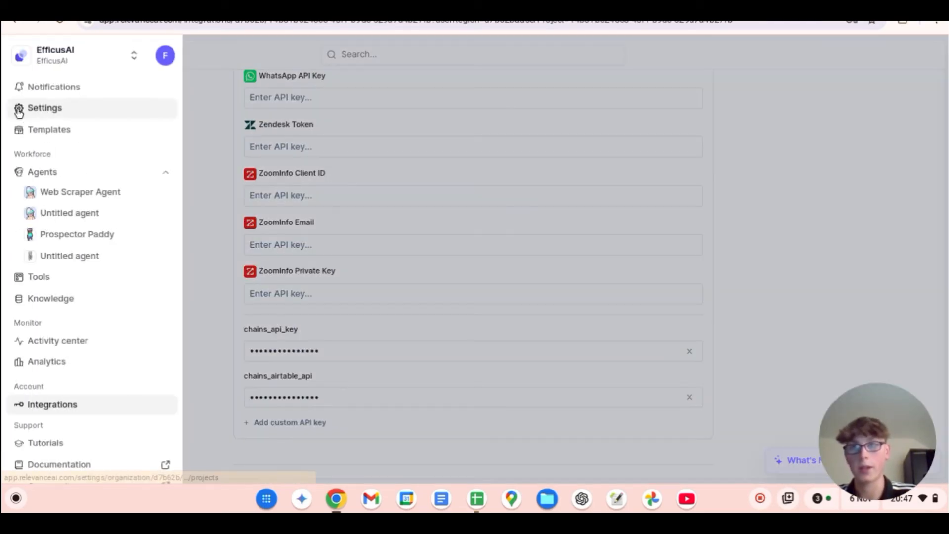
left_click(74, 193)
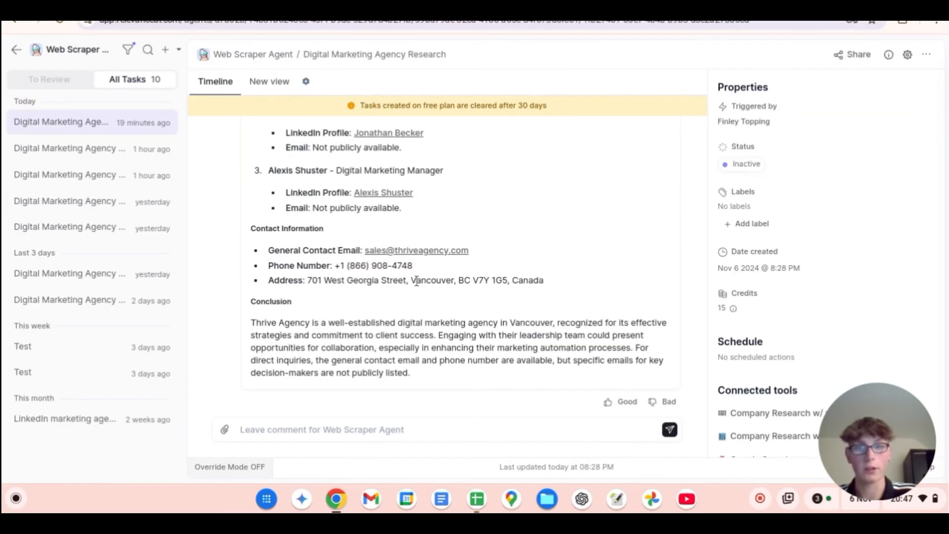
left_click(356, 430)
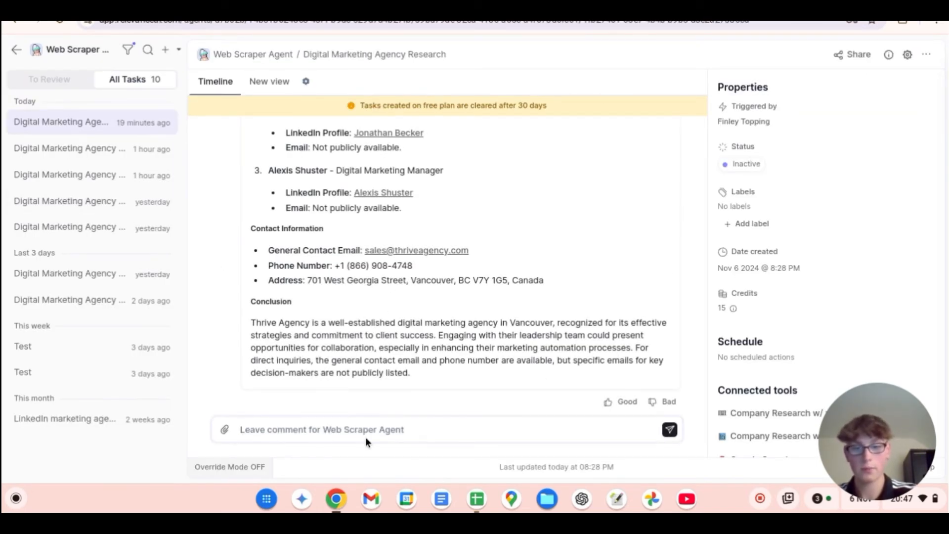
type("hello")
key("Return")
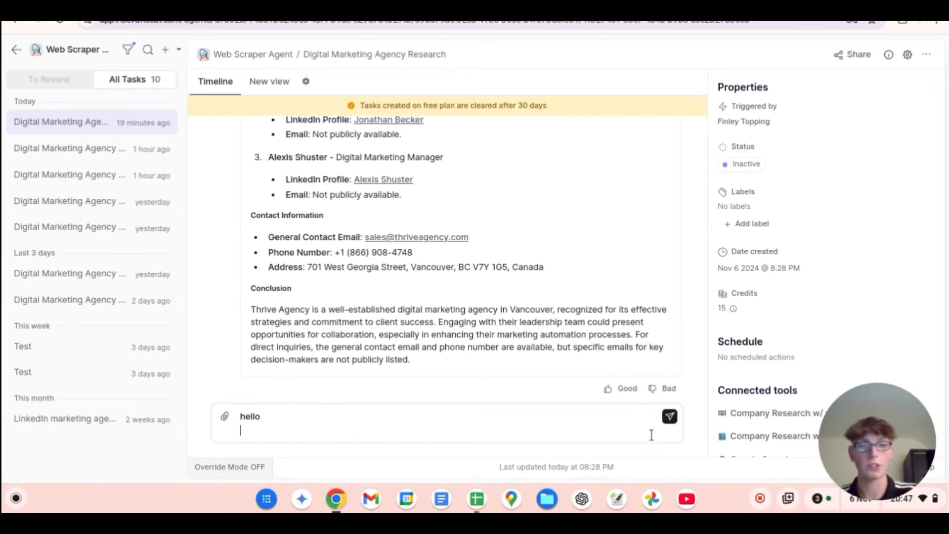
left_click(669, 417)
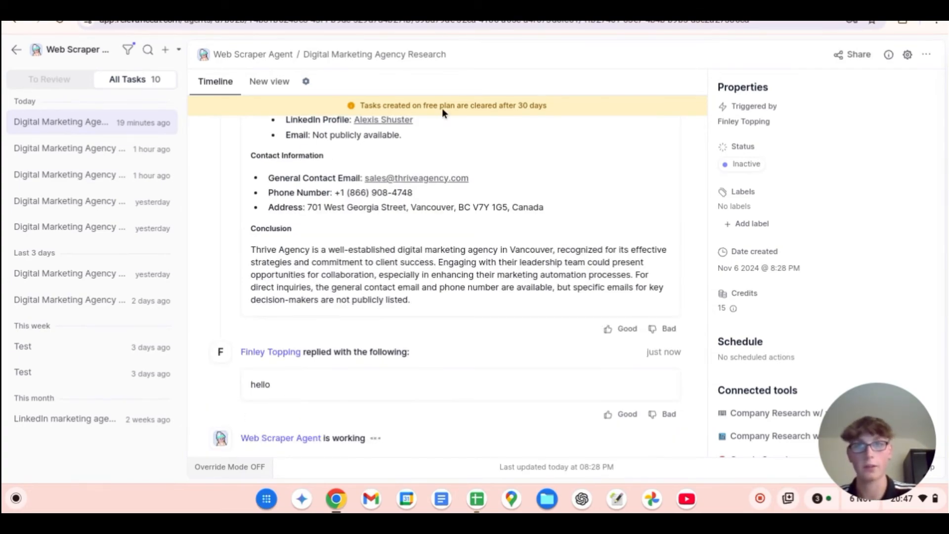
Step: Back in Zapier, correct the agent message's emphasis line to read "AS MUCH INFO AS POSSIBLE"
left_click(462, 4)
left_click(762, 255)
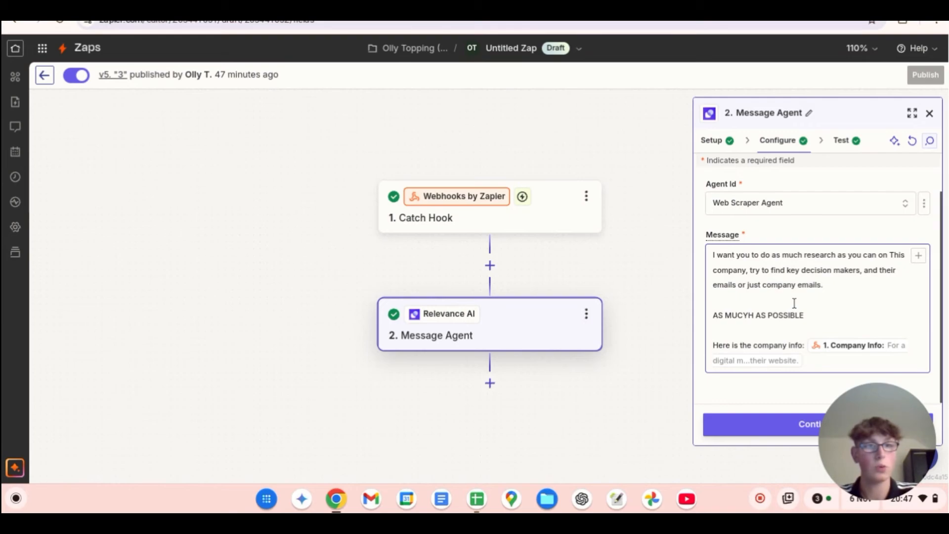
left_click(751, 315)
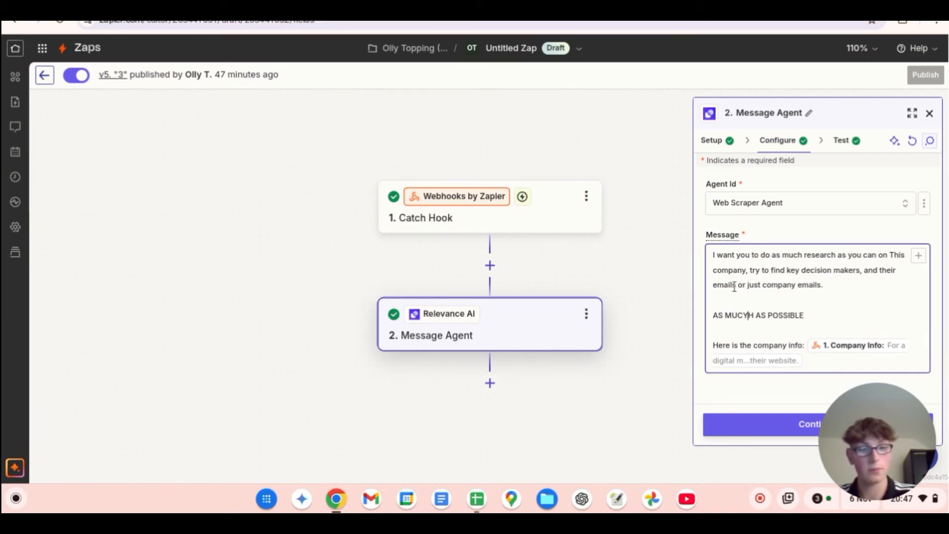
key("BackSpace")
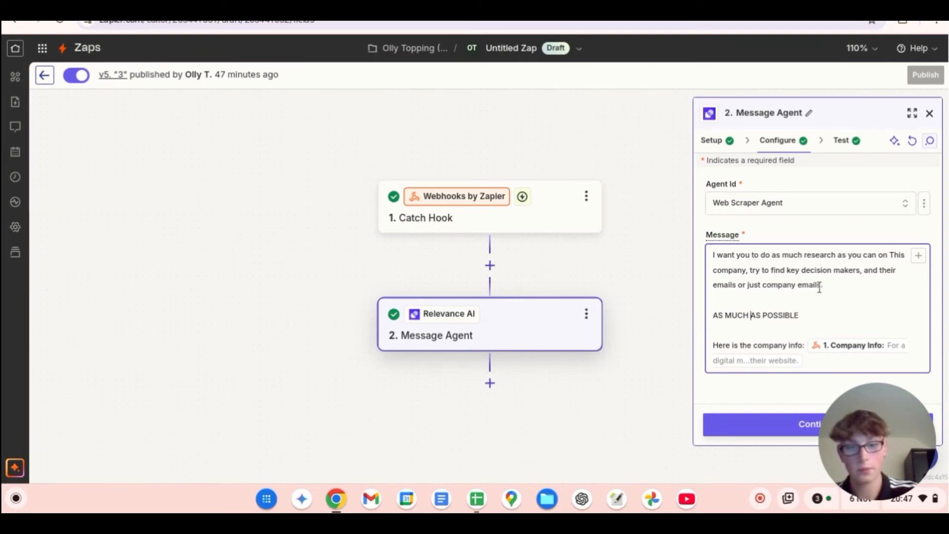
type("INFO")
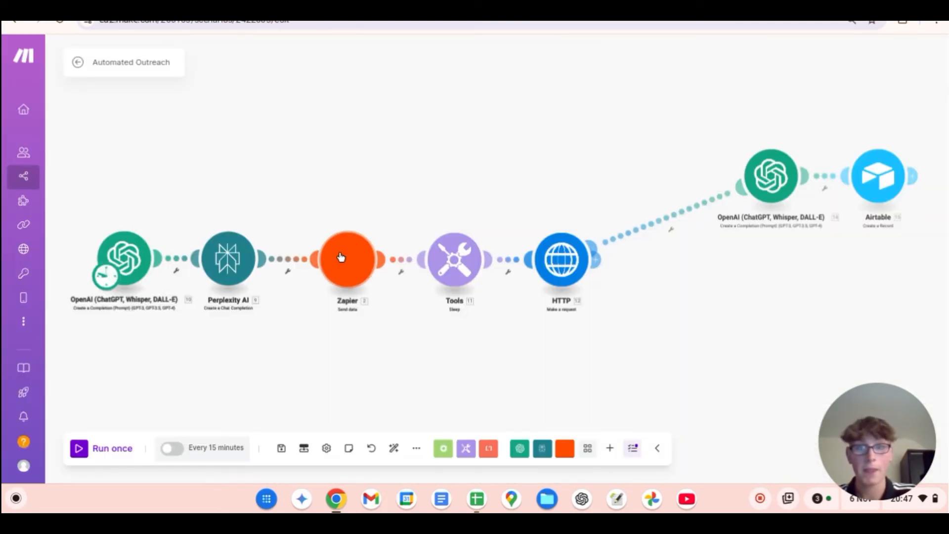
Step: In Make's Automated Outreach scenario, review the Zapier module's webhook and Company Info mapping, and the Sleep module's delay
left_click(362, 254)
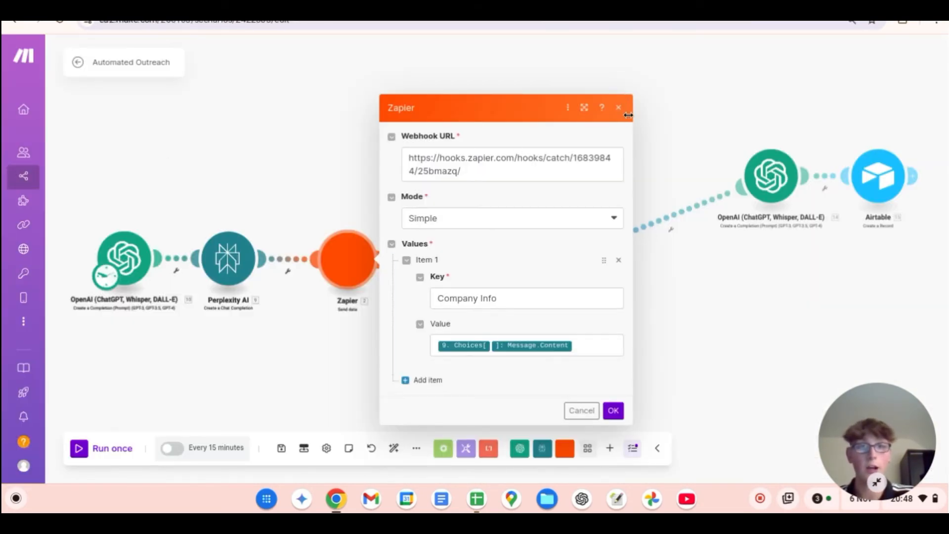
left_click(613, 410)
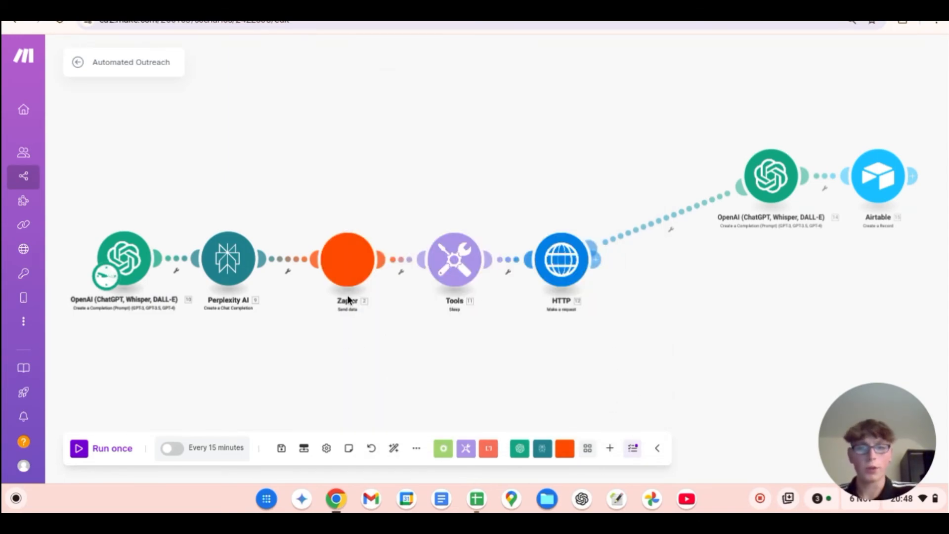
left_click(444, 257)
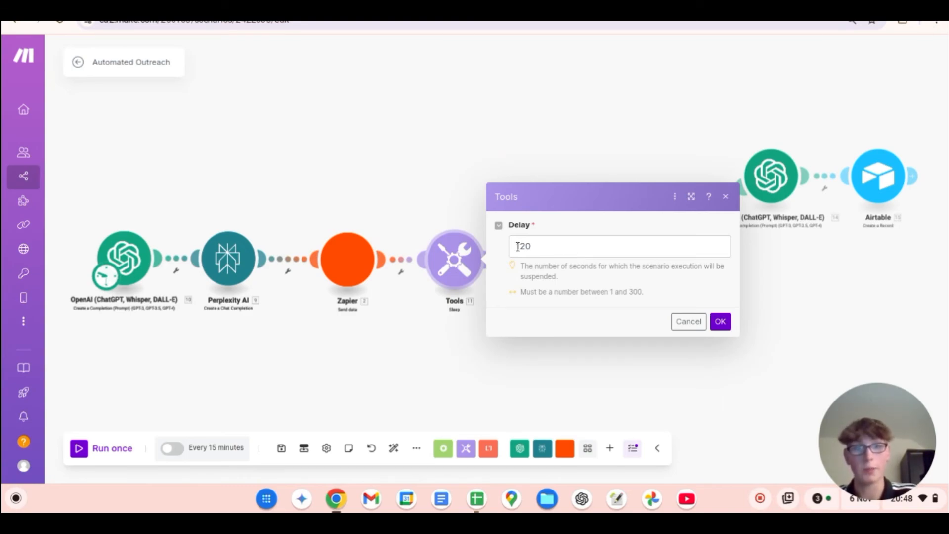
left_click(550, 248)
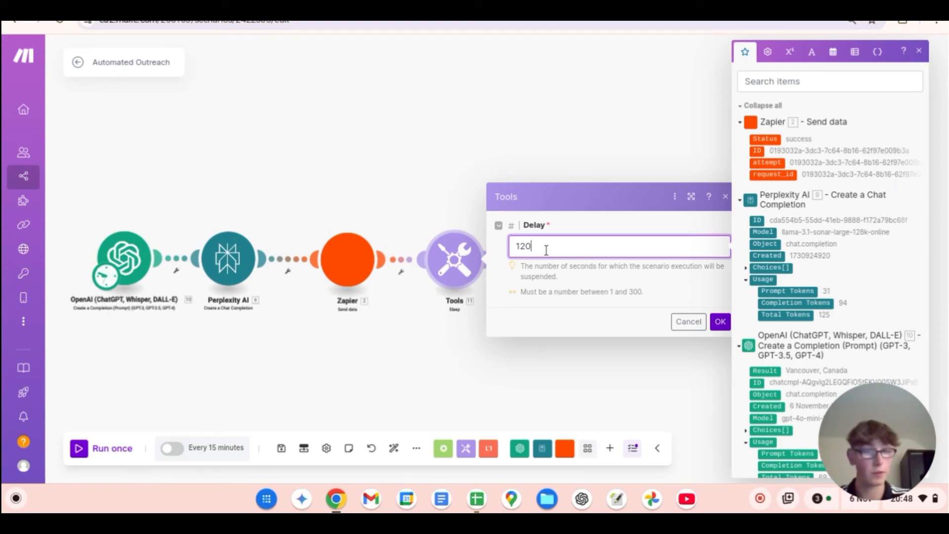
left_click(727, 197)
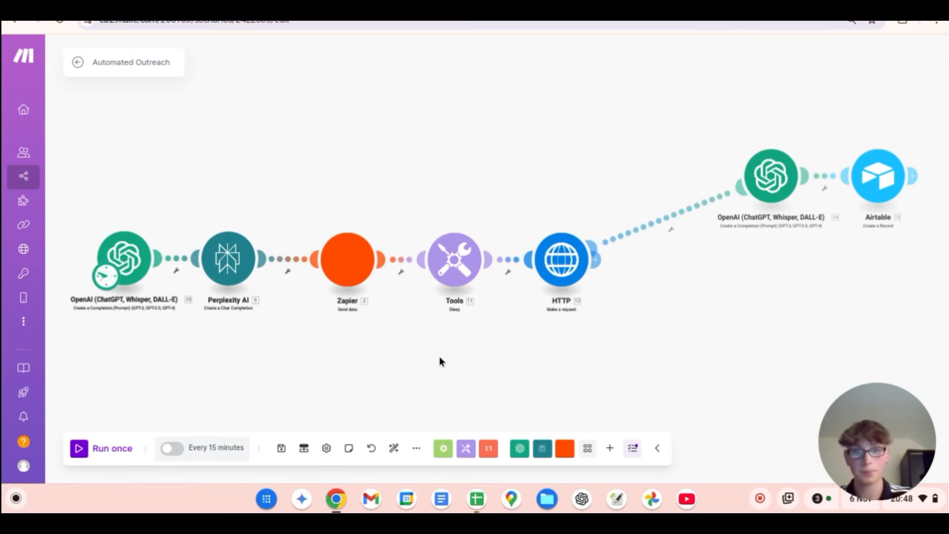
Step: Add a new HTTP "Make a request" module to the Automated Outreach scenario
left_click_drag(441, 362, 470, 347)
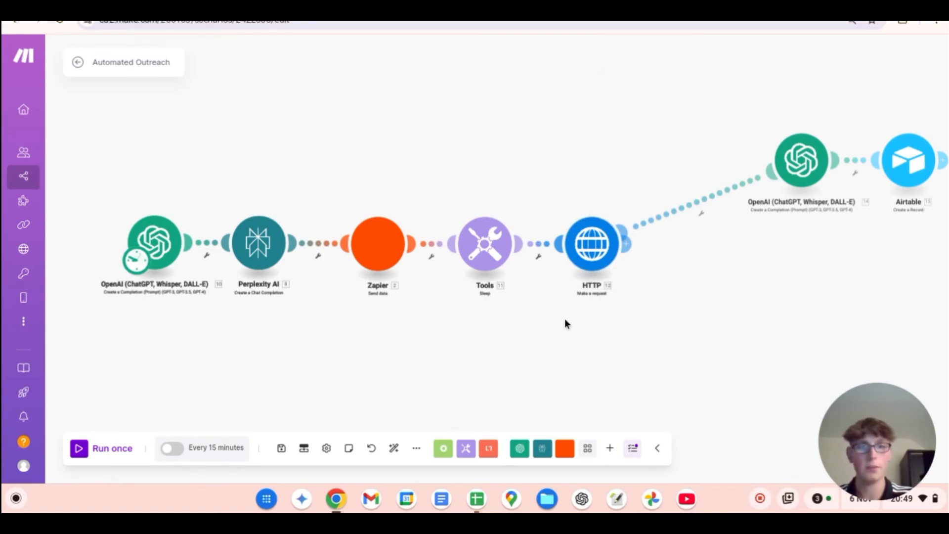
scroll(581, 311, "up", 3)
scroll(581, 310, "down", 6)
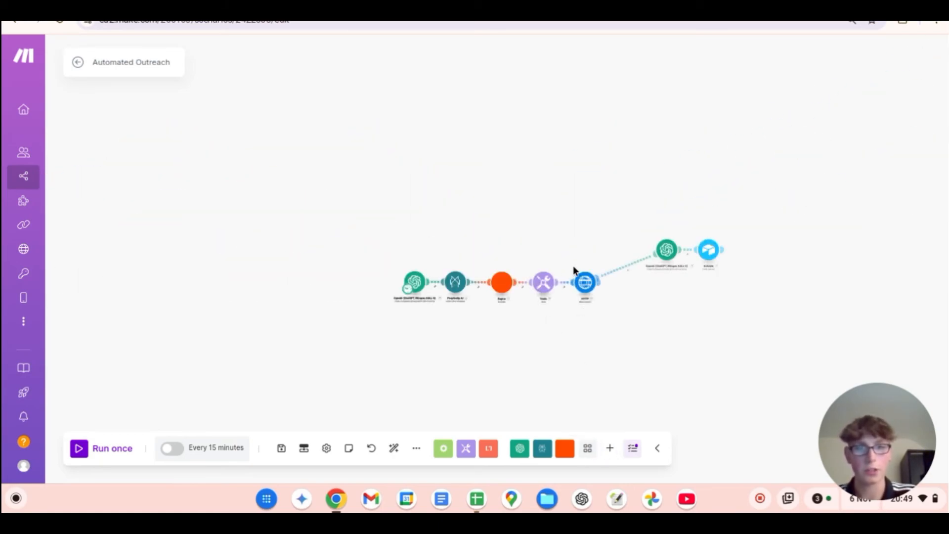
left_click(610, 448)
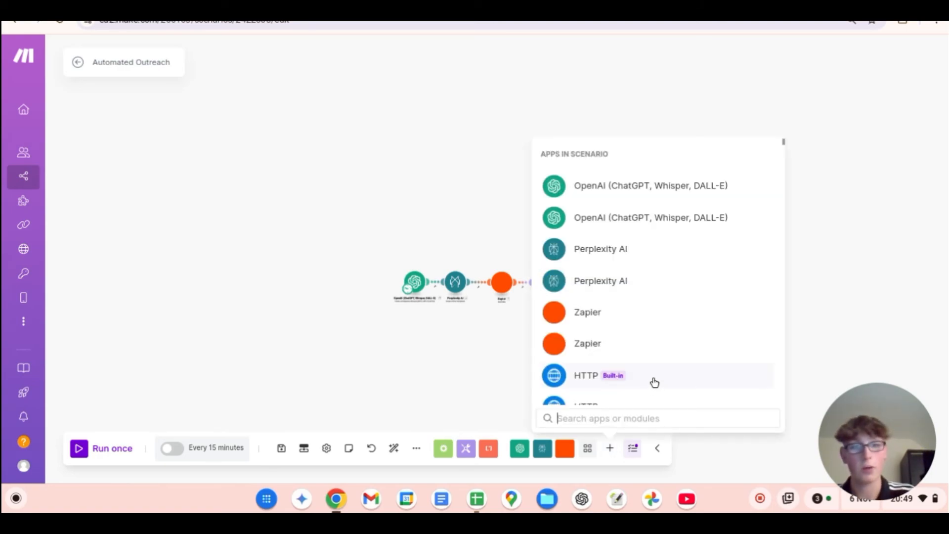
left_click(654, 382)
scroll(680, 346, "down", 3)
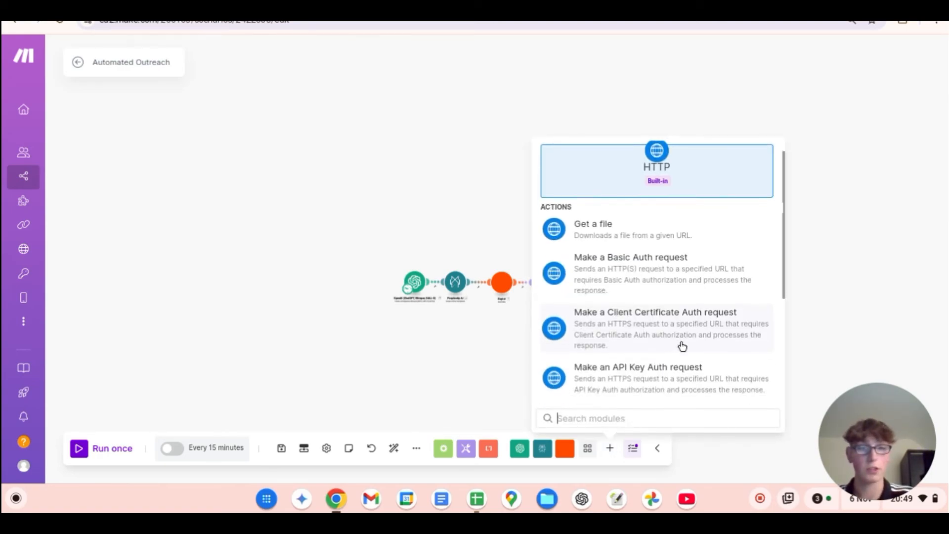
scroll(662, 346, "down", 1)
left_click(642, 292)
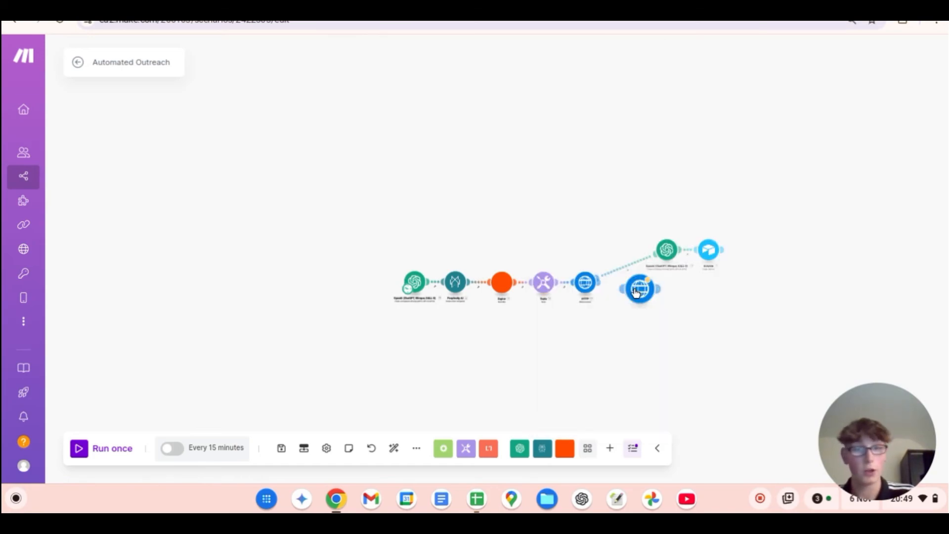
Step: Connect the new HTTP module after the Airtable module and open its settings
left_click_drag(643, 291, 609, 359)
left_click(608, 358)
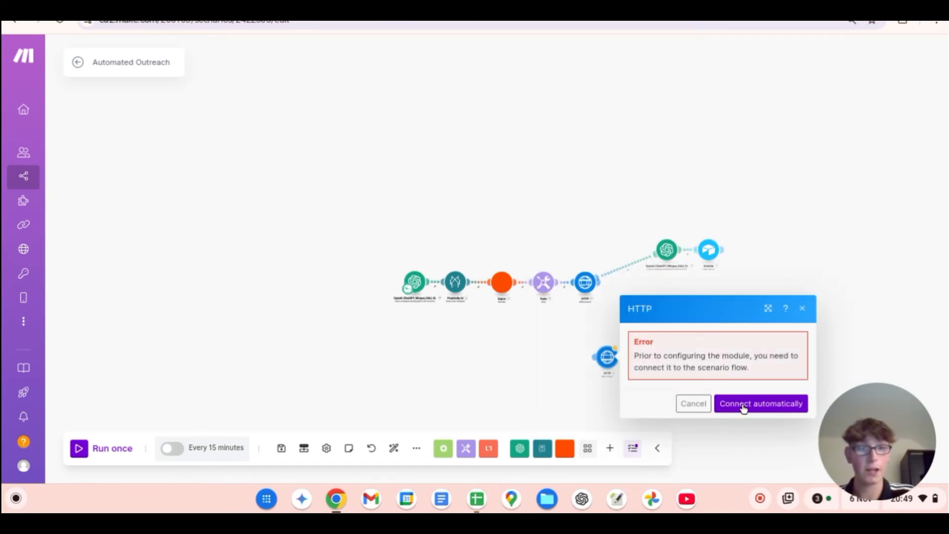
left_click(817, 245)
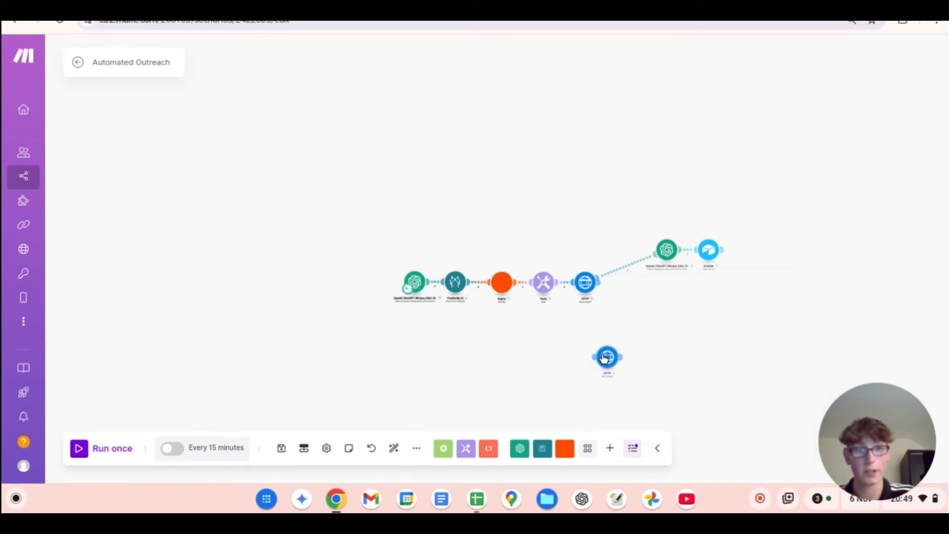
left_click_drag(606, 358, 748, 259)
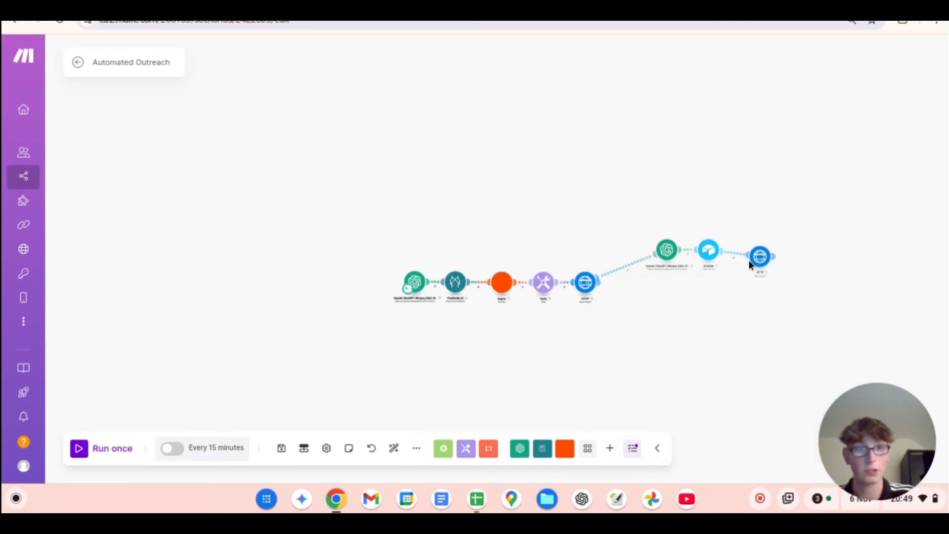
left_click(759, 257)
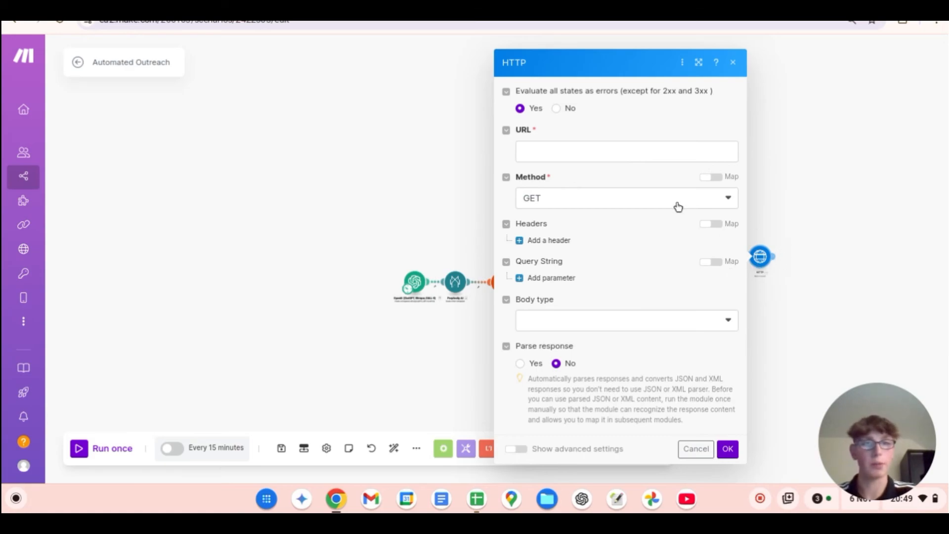
Step: Switch to the Make → Relevance HTTP Info page in Notion and read its URL, method and headers instructions
key("ctrl+Tab")
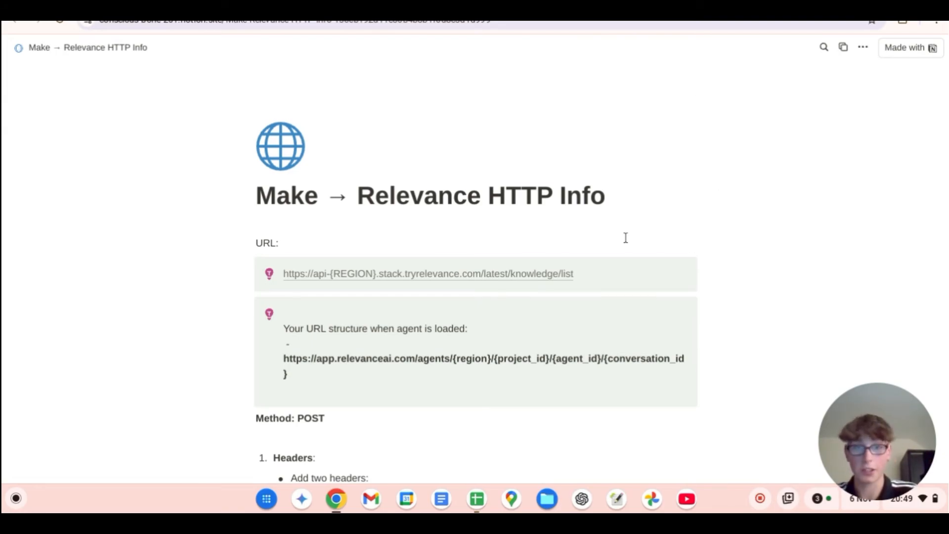
scroll(731, 257, "down", 1)
scroll(736, 255, "down", 1)
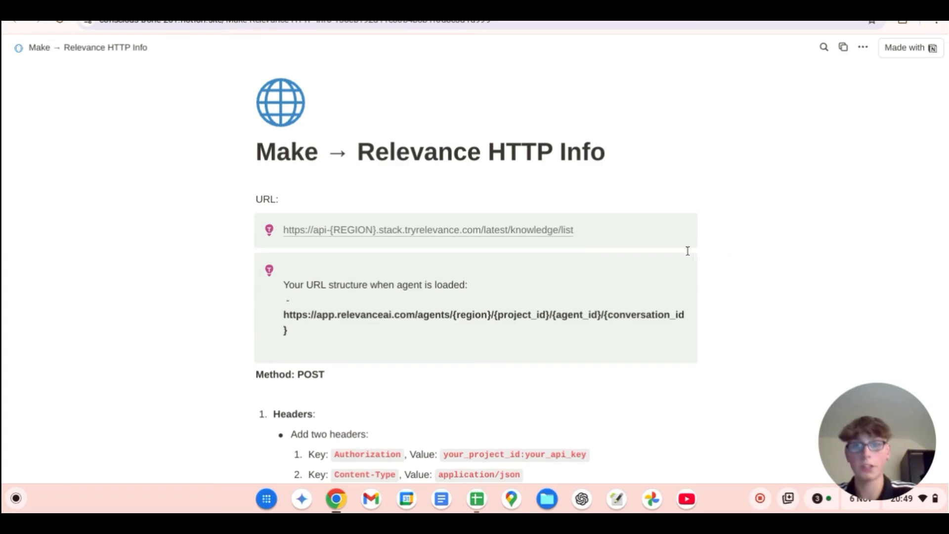
scroll(301, 183, "down", 1)
scroll(299, 180, "down", 1)
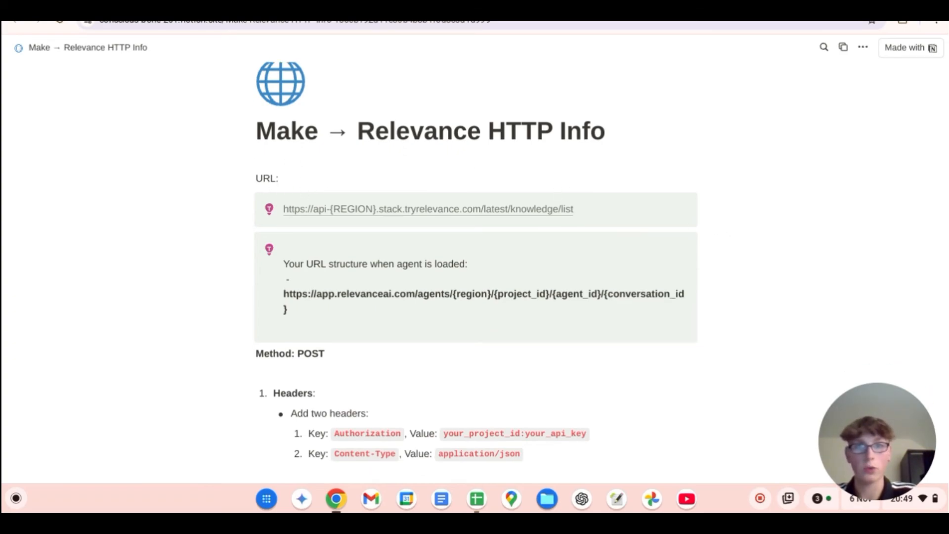
Step: Check the HTTP module's form against the Notion instructions and bring up the Web Scraper Agent's task in Relevance AI
left_click(386, 5)
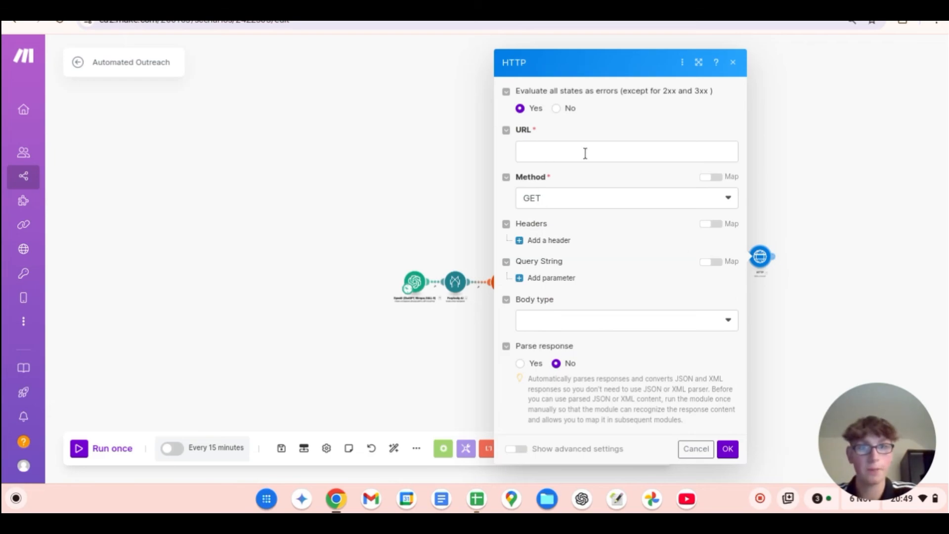
left_click(676, 7)
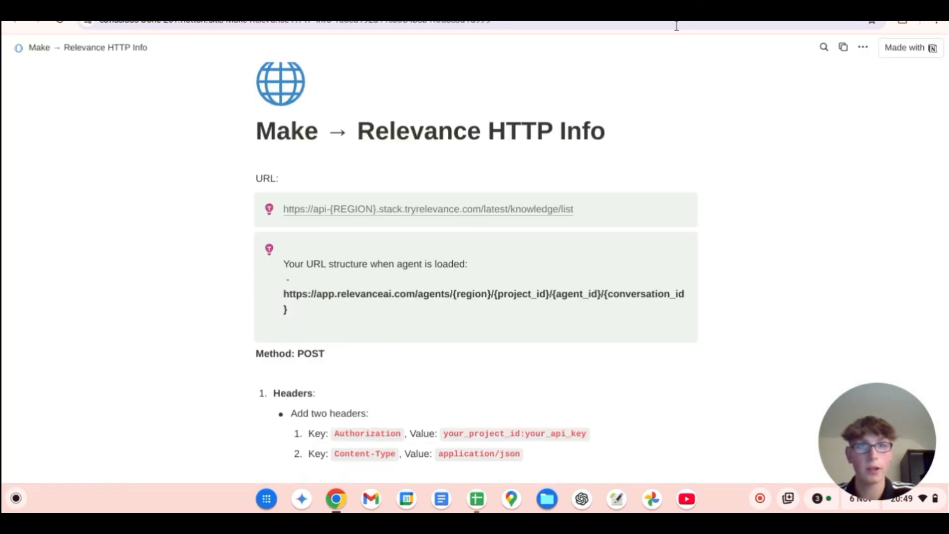
left_click(593, 7)
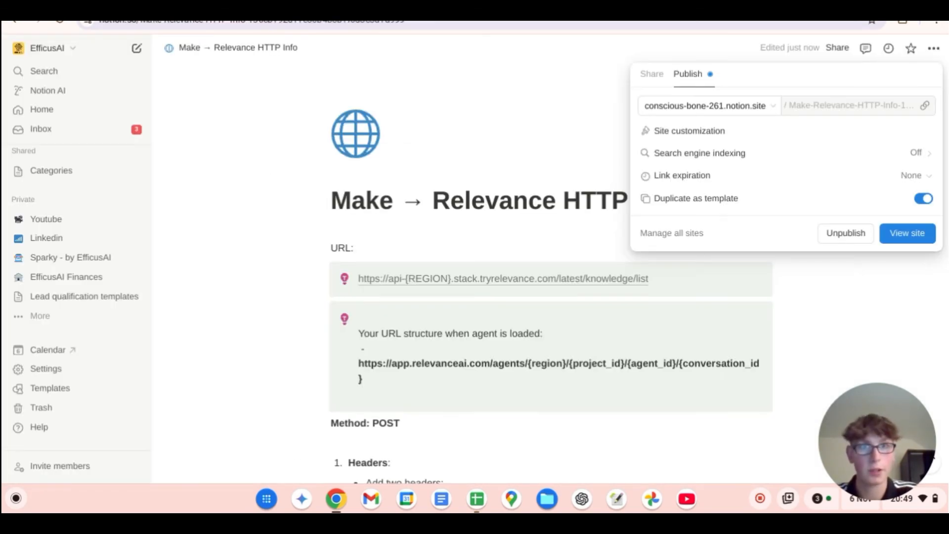
left_click(675, 7)
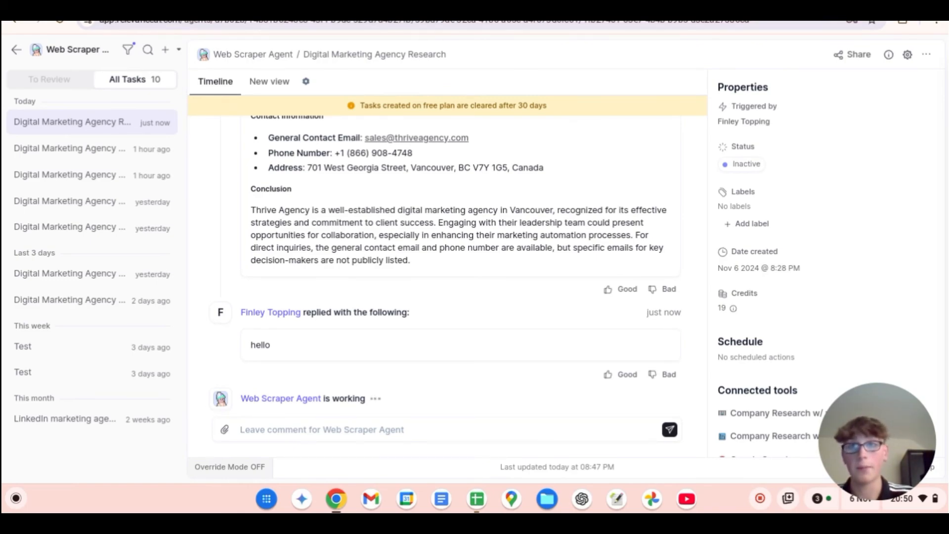
key("ctrl+Tab")
key("ctrl+shift+Tab")
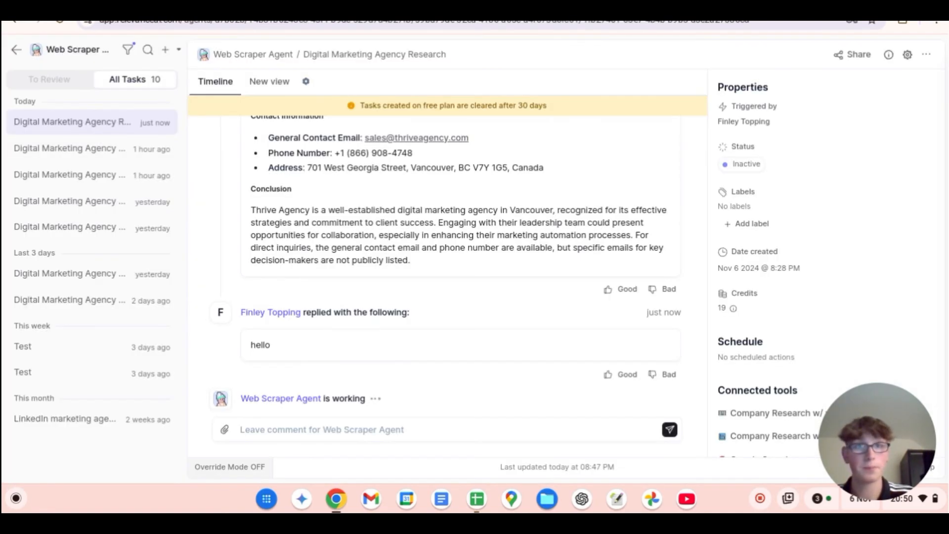
Step: Review the Notion instructions for the HTTP request's URL, method, headers and JSON body, checking the URL against the Make form and the Relevance AI task
left_click(657, 7)
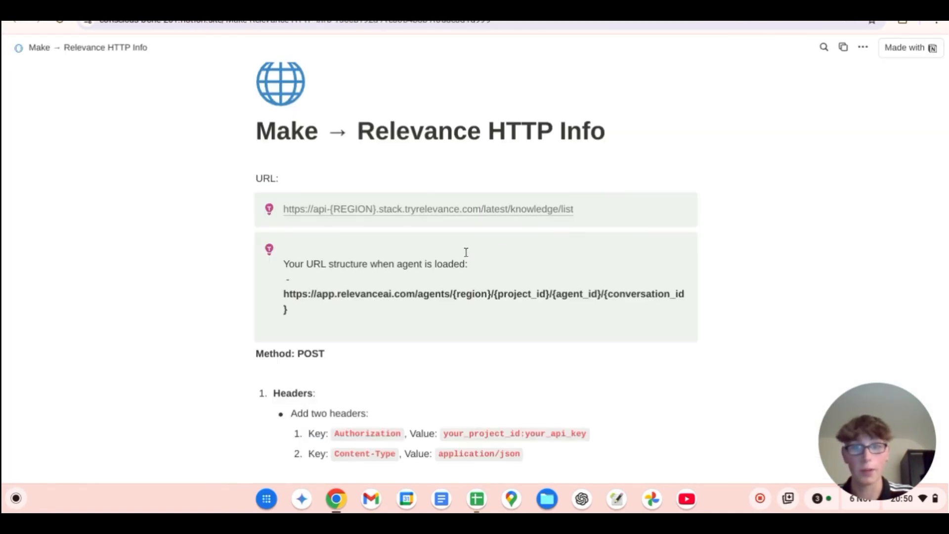
scroll(463, 253, "down", 1)
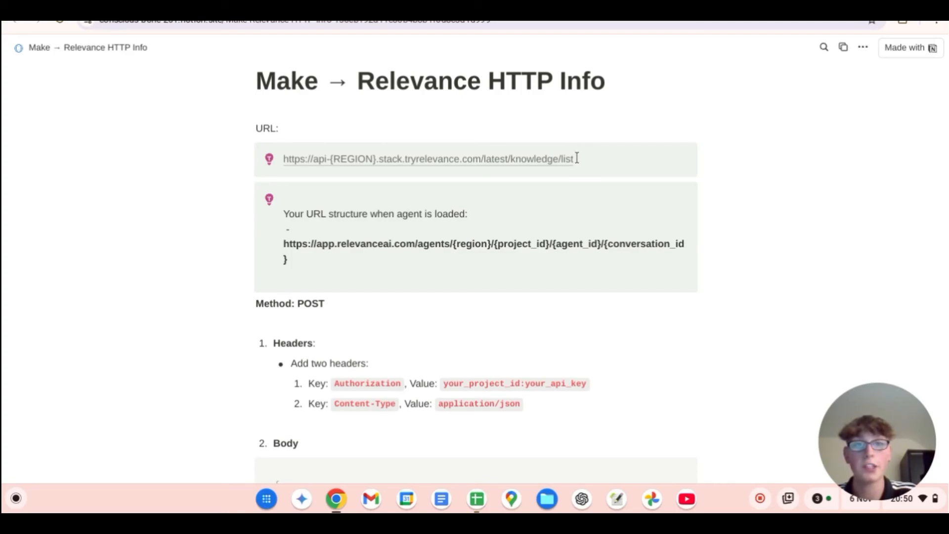
left_click_drag(574, 157, 284, 159)
left_click(213, 7)
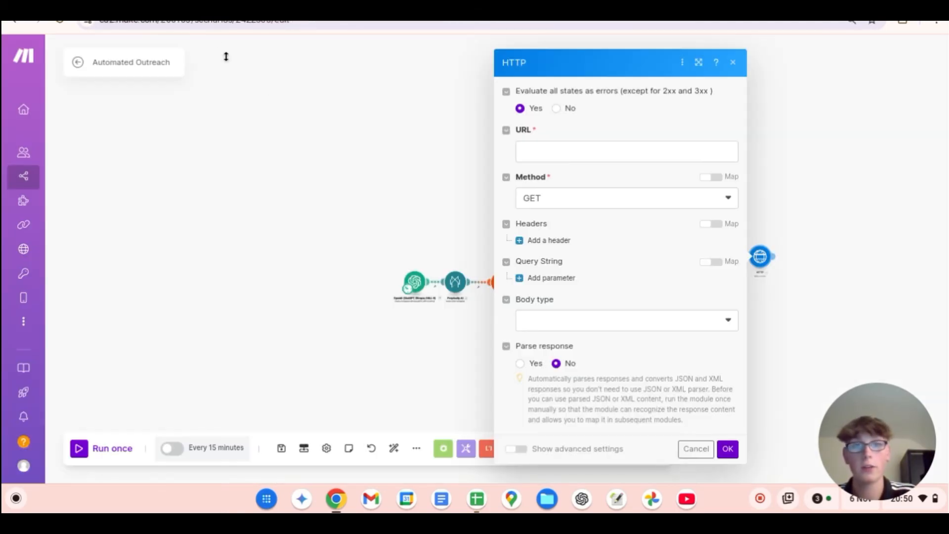
left_click(576, 7)
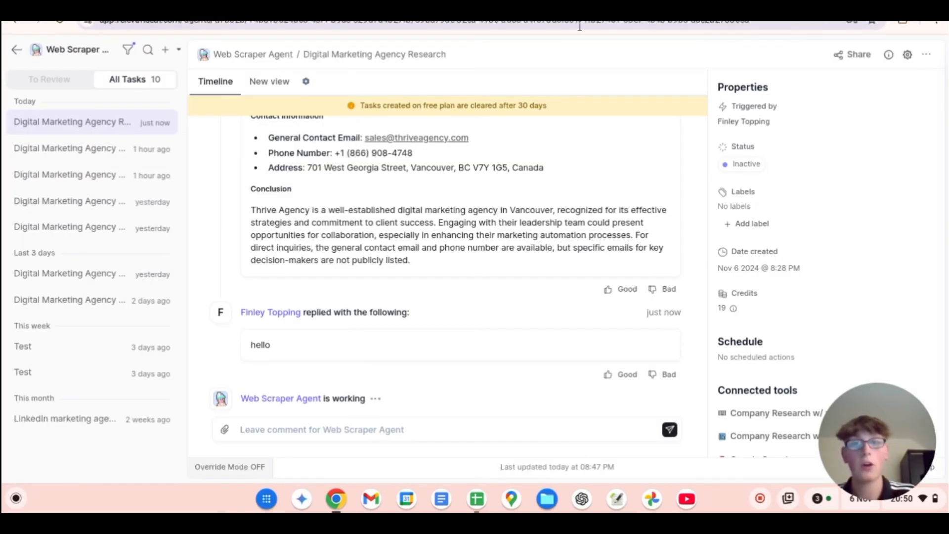
left_click(692, 8)
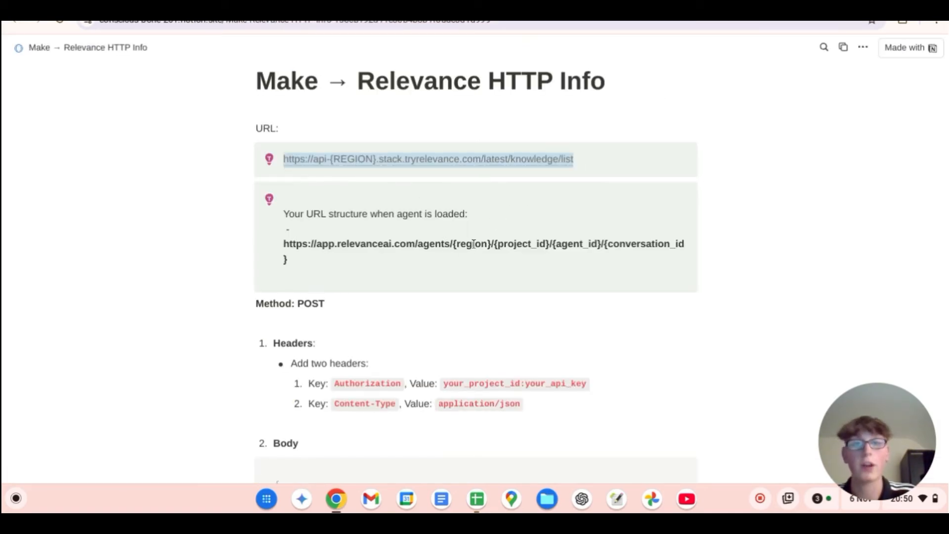
left_click(355, 335)
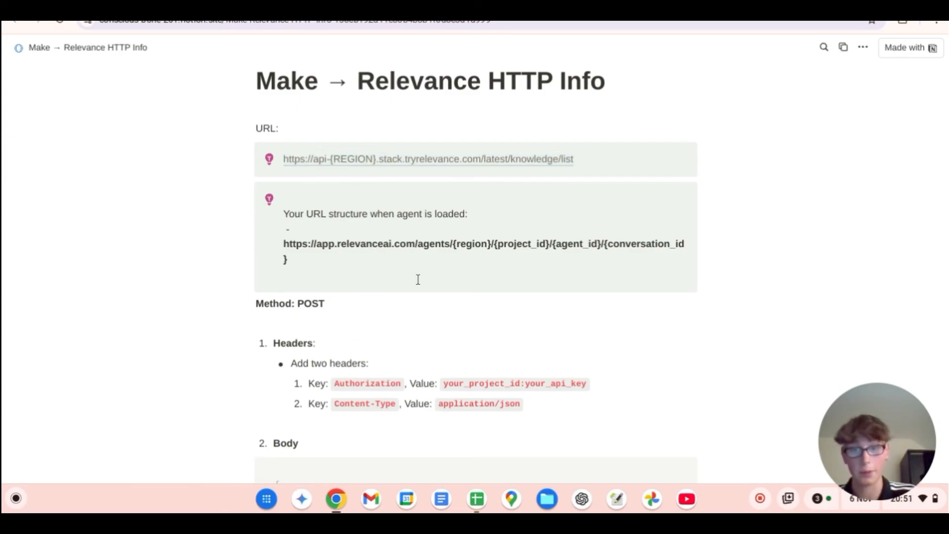
scroll(420, 275, "down", 2)
scroll(434, 253, "down", 1)
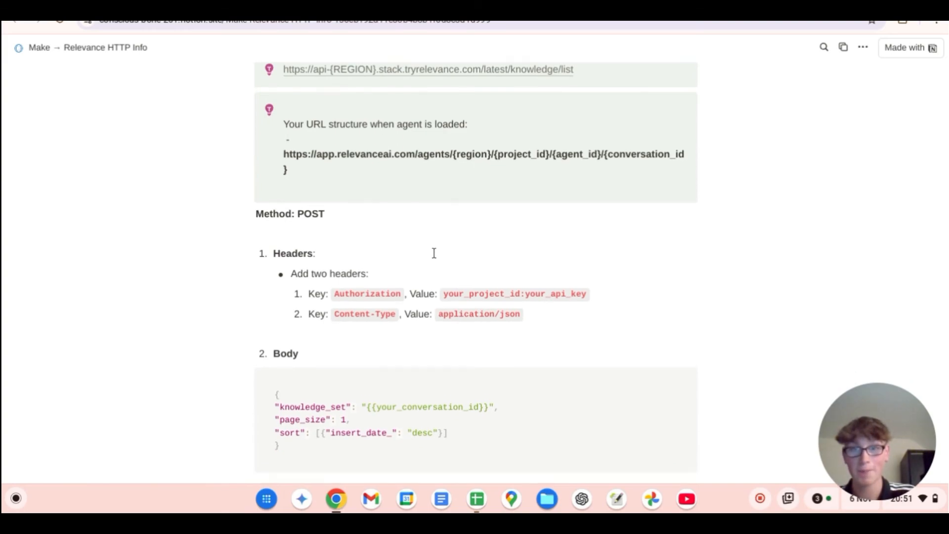
scroll(383, 251, "up", 1)
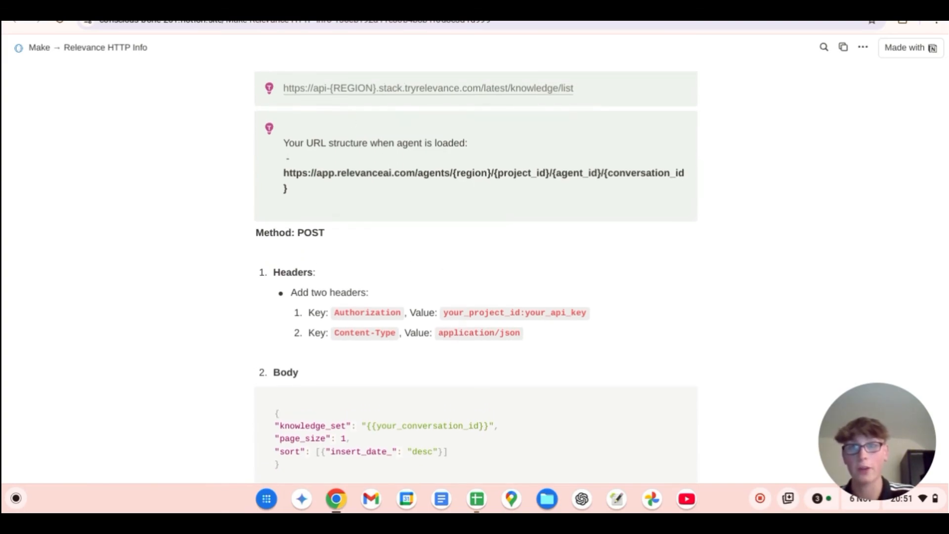
Step: Check the HTTP module's available request methods and add two empty header items
left_click(306, 2)
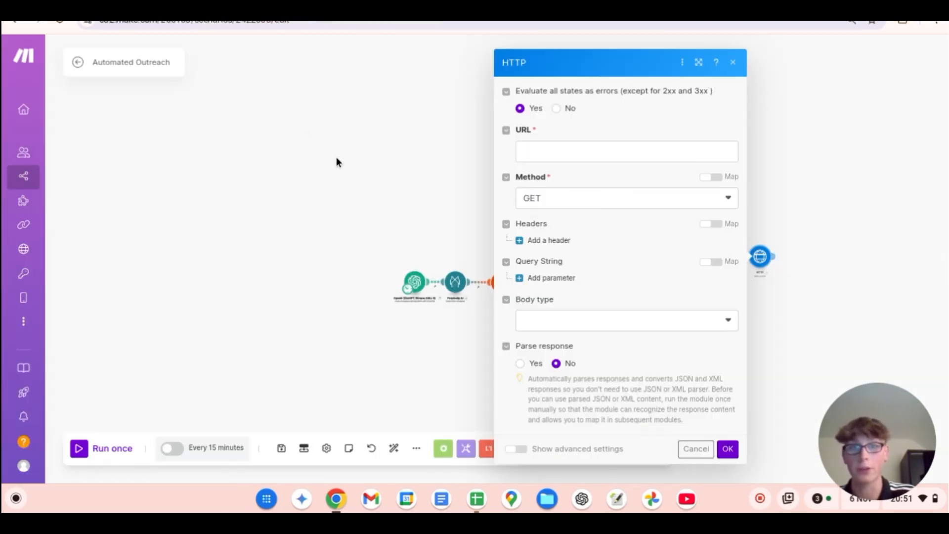
left_click(561, 200)
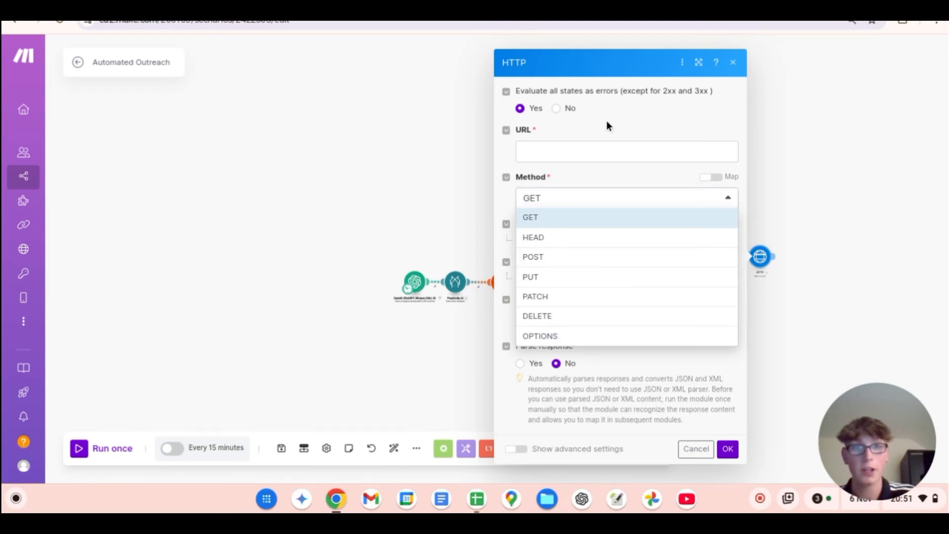
left_click(606, 122)
left_click(554, 240)
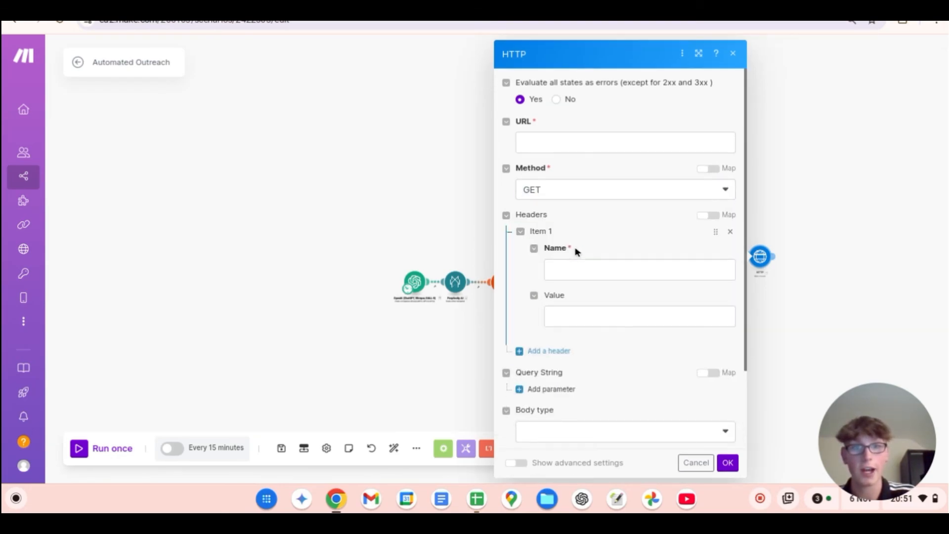
left_click(551, 353)
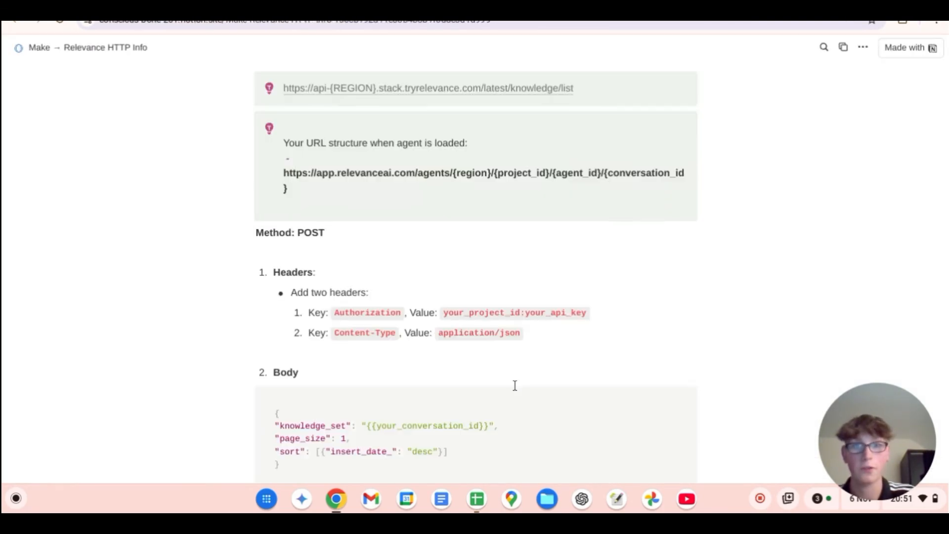
Step: Check the Authorization header's key and value format in Notion and the agent's project ID source in Relevance AI
scroll(372, 281, "down", 1)
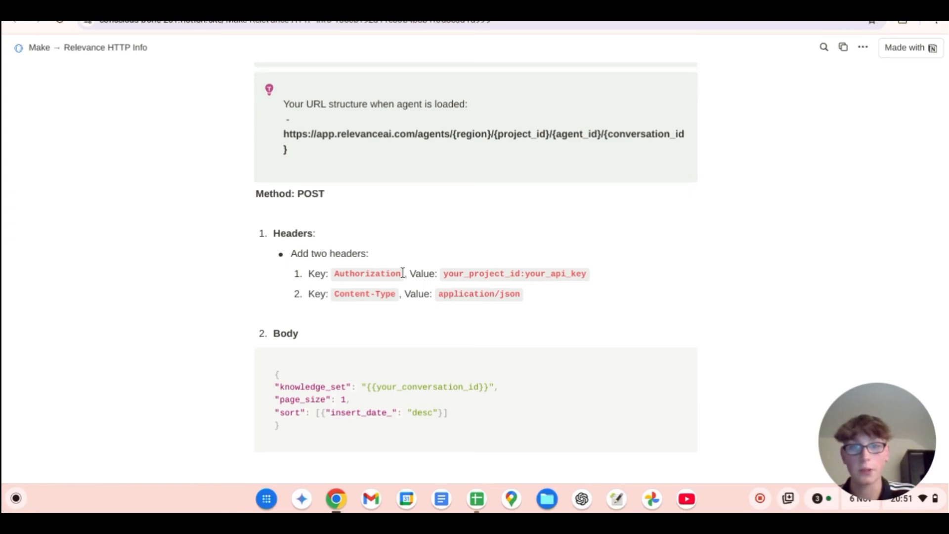
left_click_drag(402, 273, 344, 273)
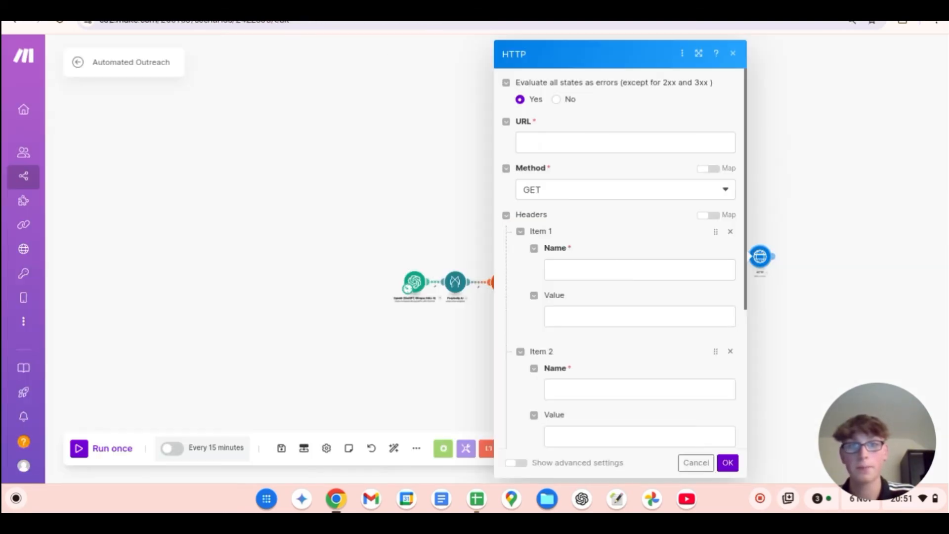
left_click(590, 265)
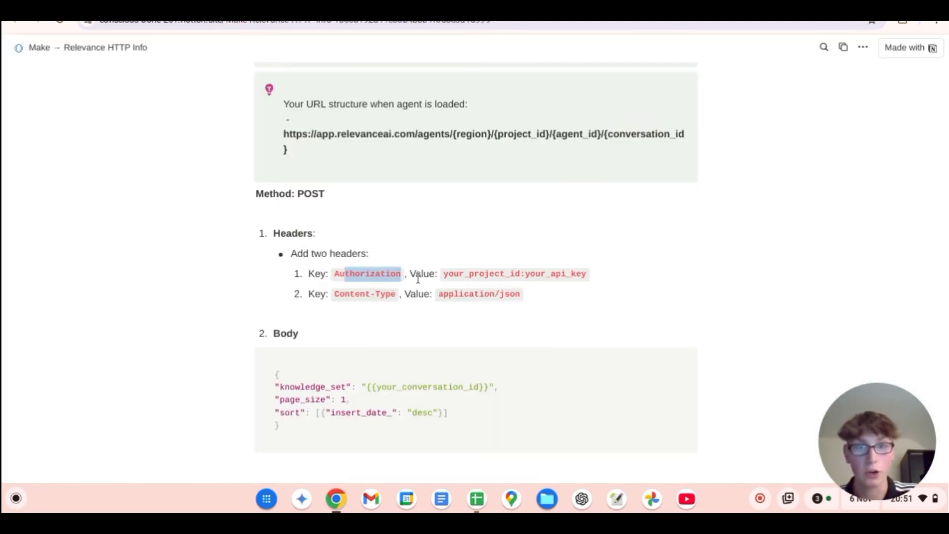
scroll(534, 236, "up", 5)
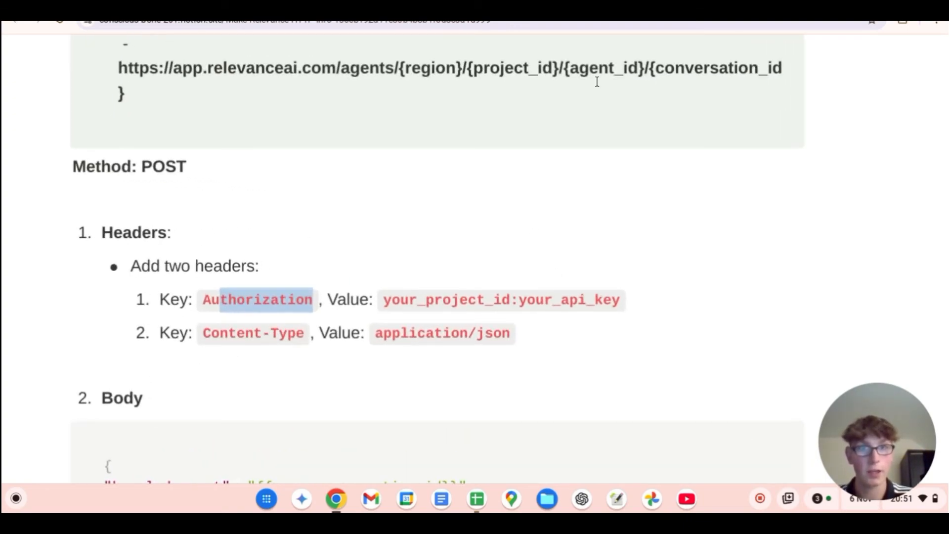
scroll(593, 82, "up", 1)
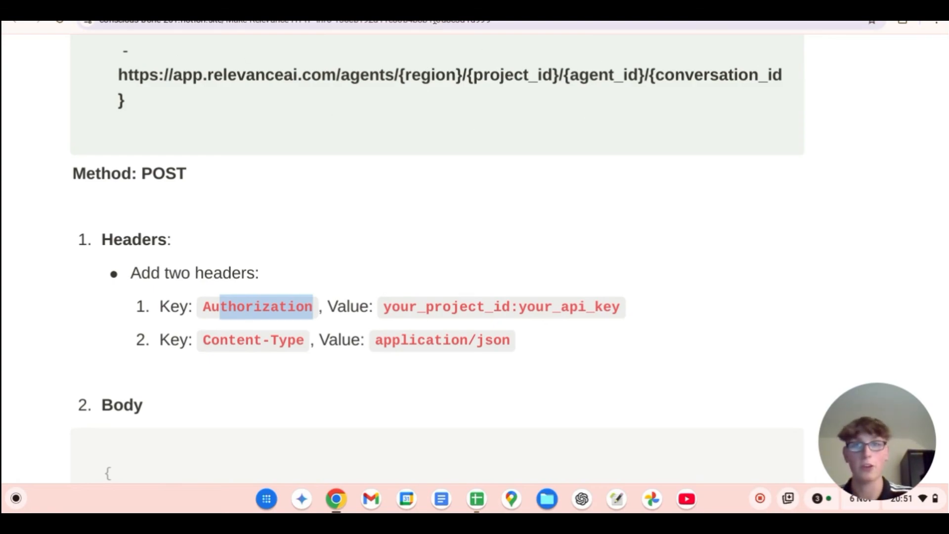
left_click(593, 5)
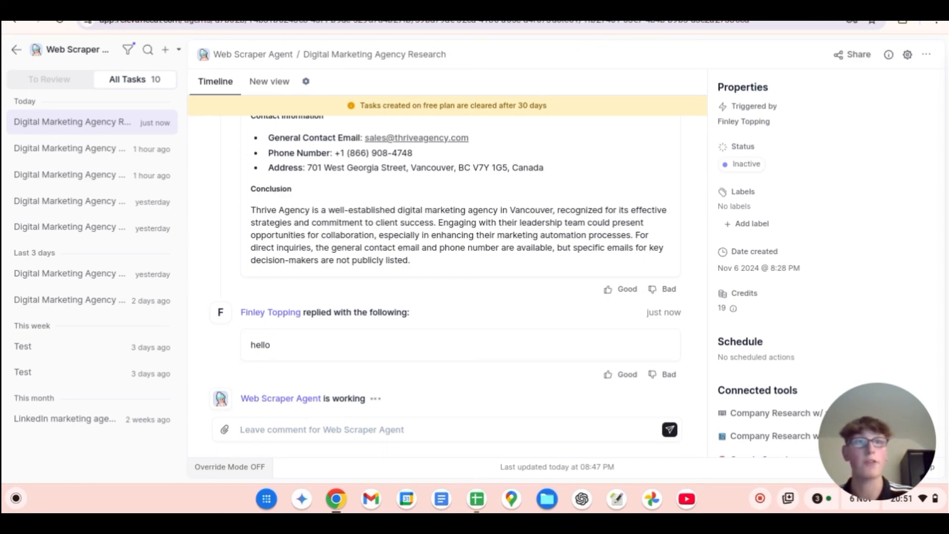
left_click(529, 5)
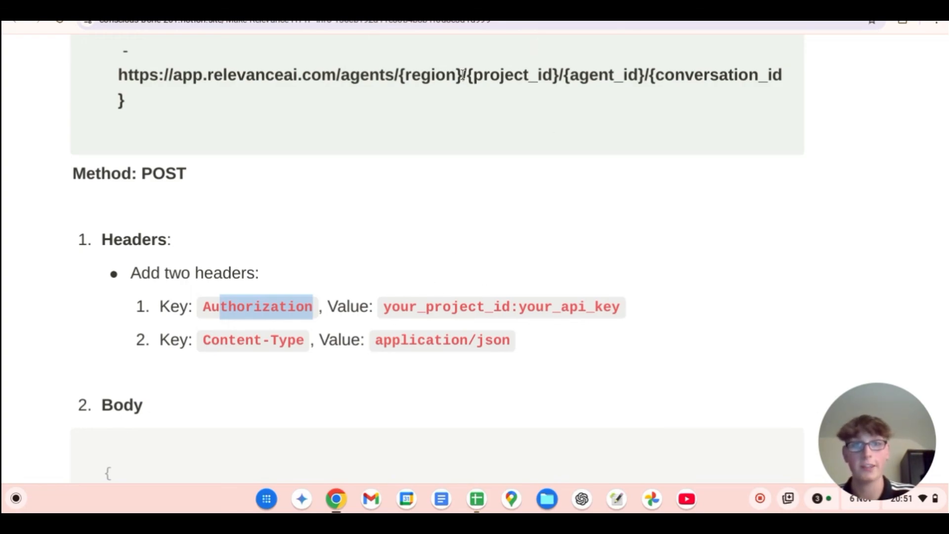
left_click(346, 10)
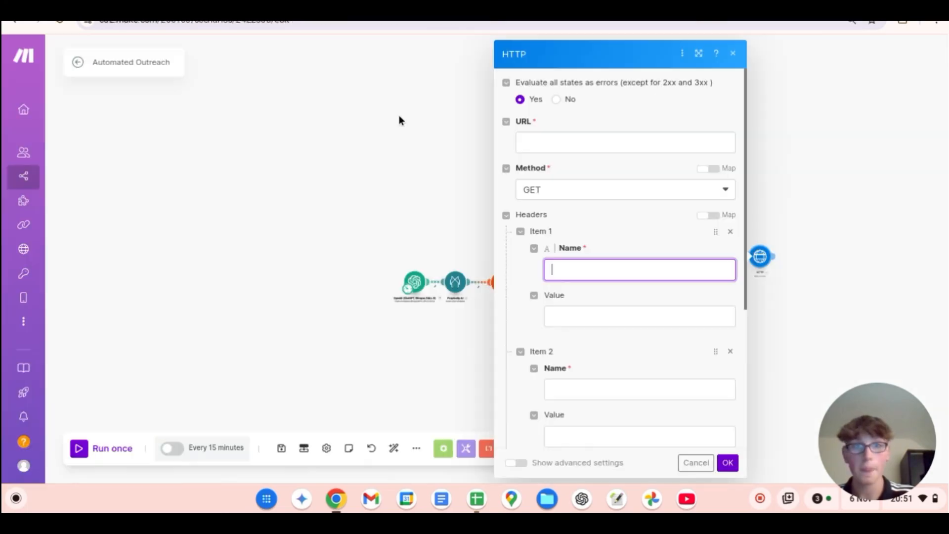
Step: Enter a placeholder project ID and API key, separated by a colon, as the first header's value
left_click(570, 312)
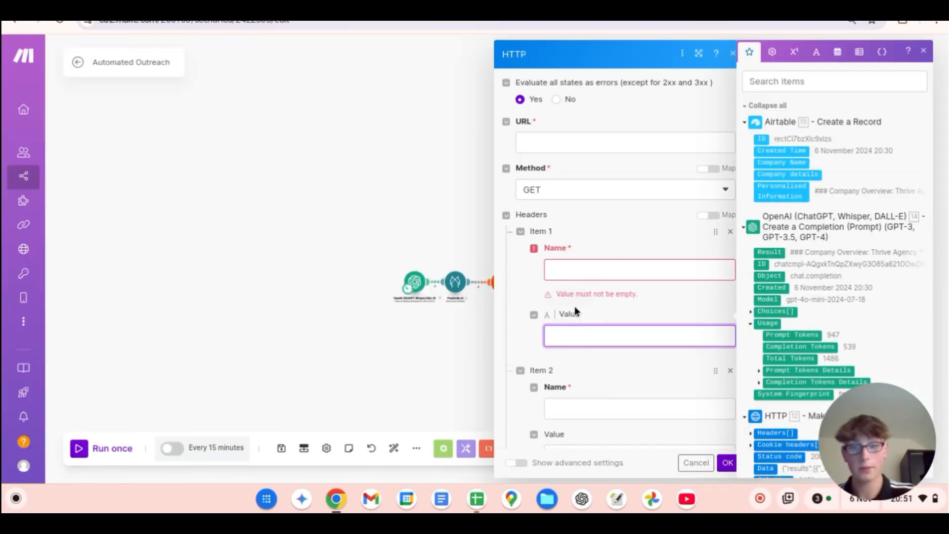
type("xxxxxx")
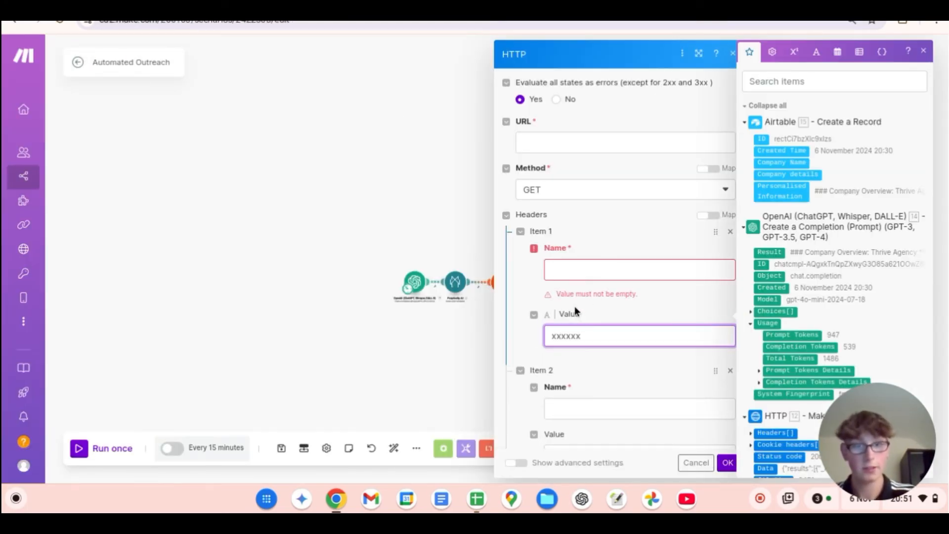
type(":xxxxxxx")
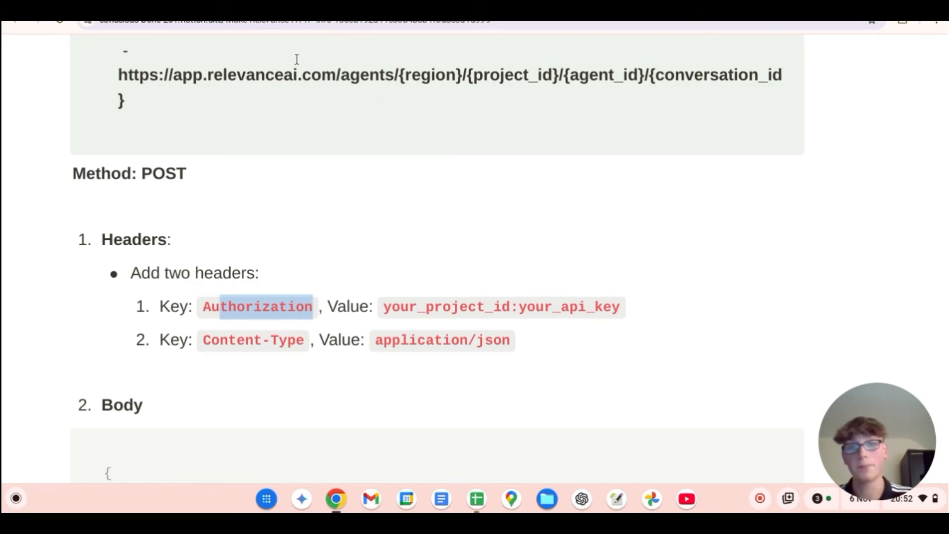
Step: Compare the Notion format for the Authorization value with the project ID and API key parts of the first header's value
left_click(214, 242)
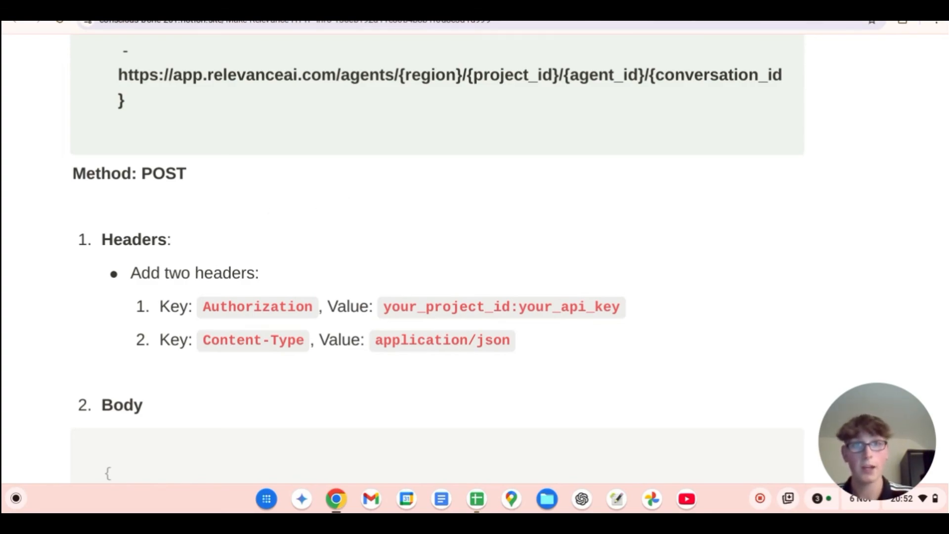
scroll(470, 238, "down", 1)
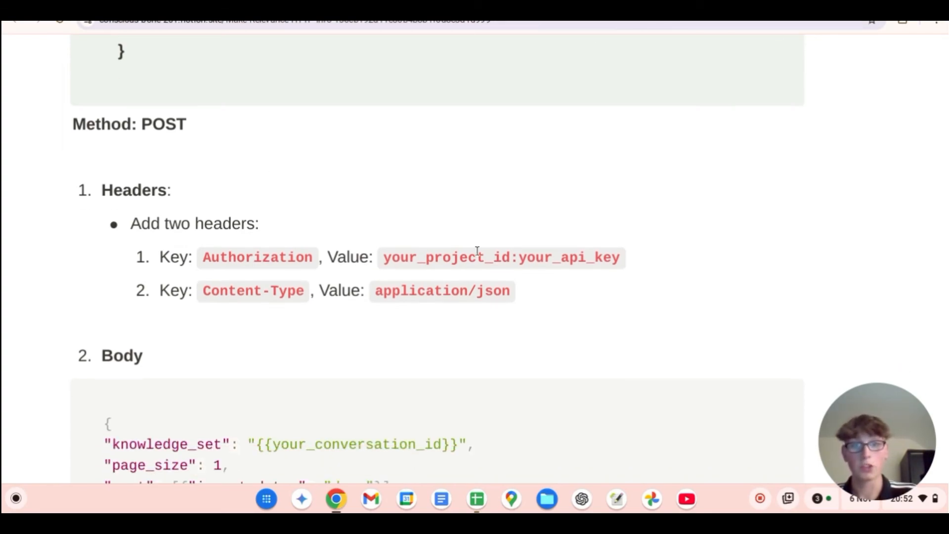
scroll(400, 215, "up", 3)
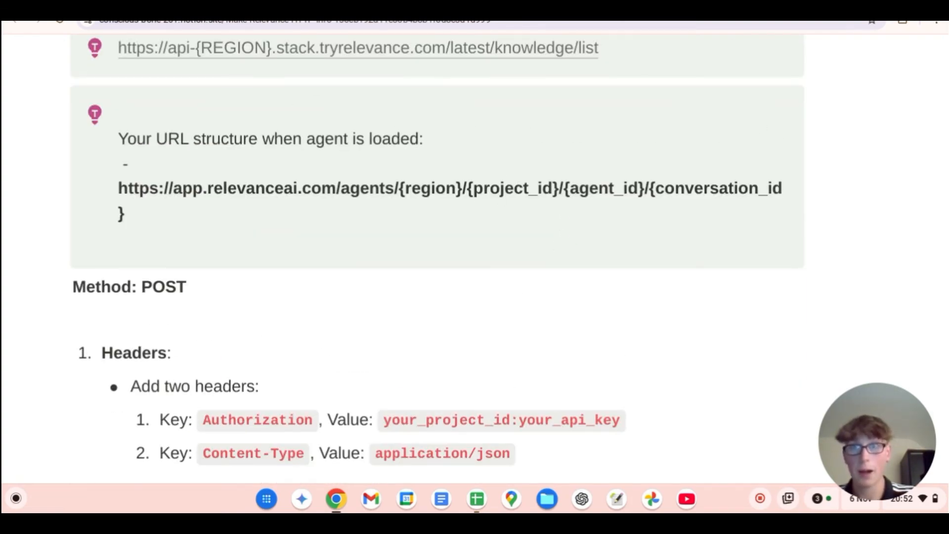
key("ctrl+Tab")
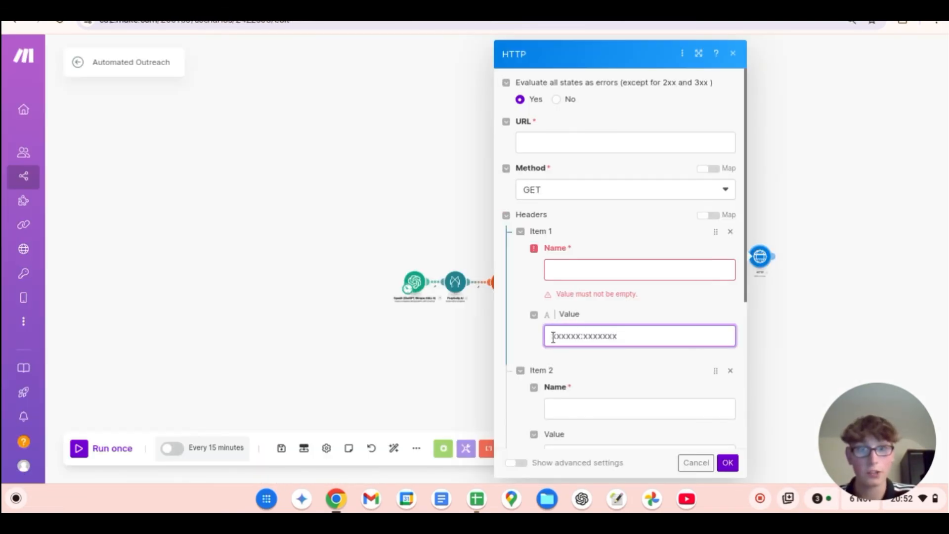
left_click_drag(553, 336, 584, 340)
scroll(585, 418, "down", 2)
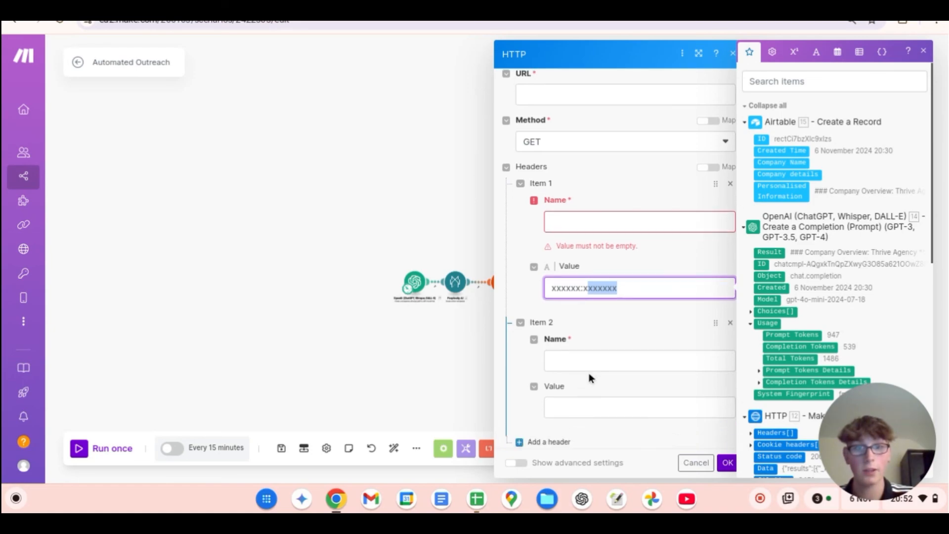
Step: Check the second header item against the Content-Type key and application/json value in the Notion instructions
scroll(589, 374, "down", 1)
left_click(614, 335)
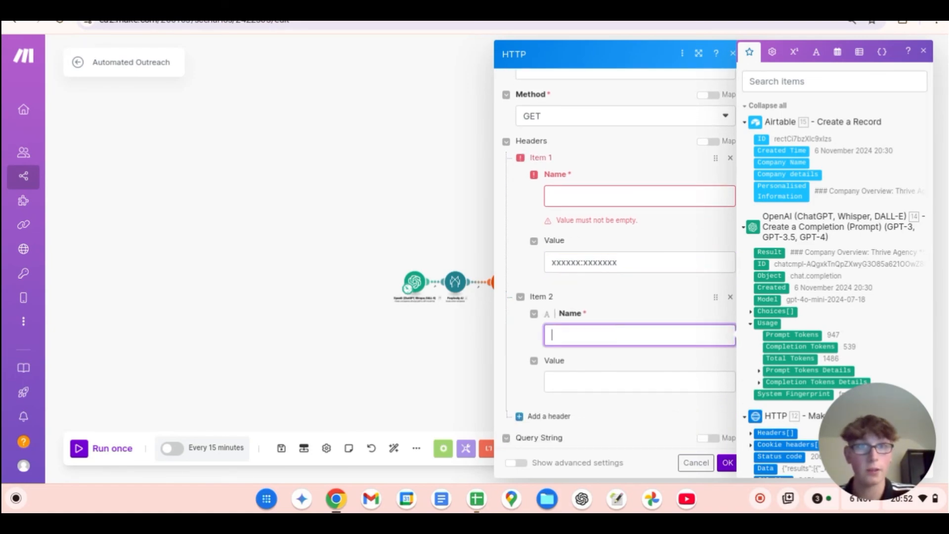
left_click(627, 10)
scroll(325, 360, "down", 3)
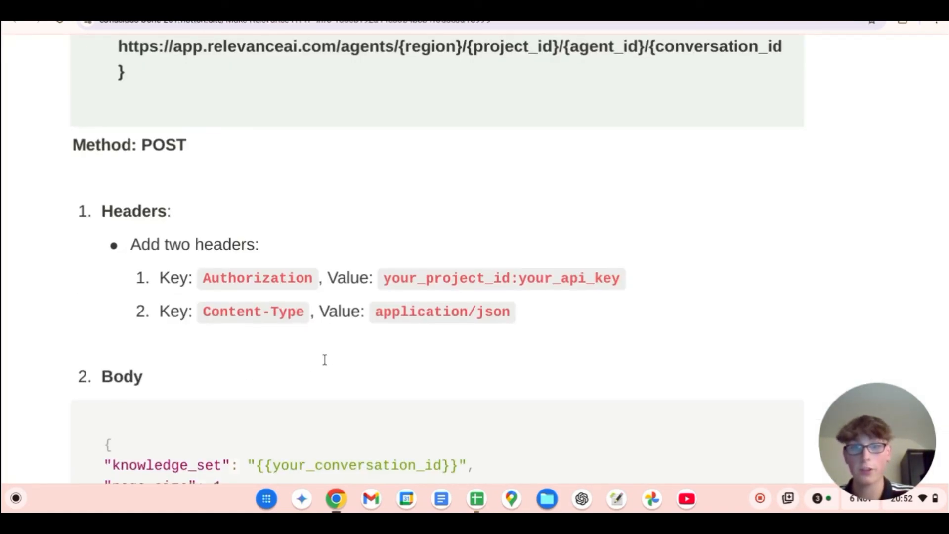
scroll(325, 360, "down", 1)
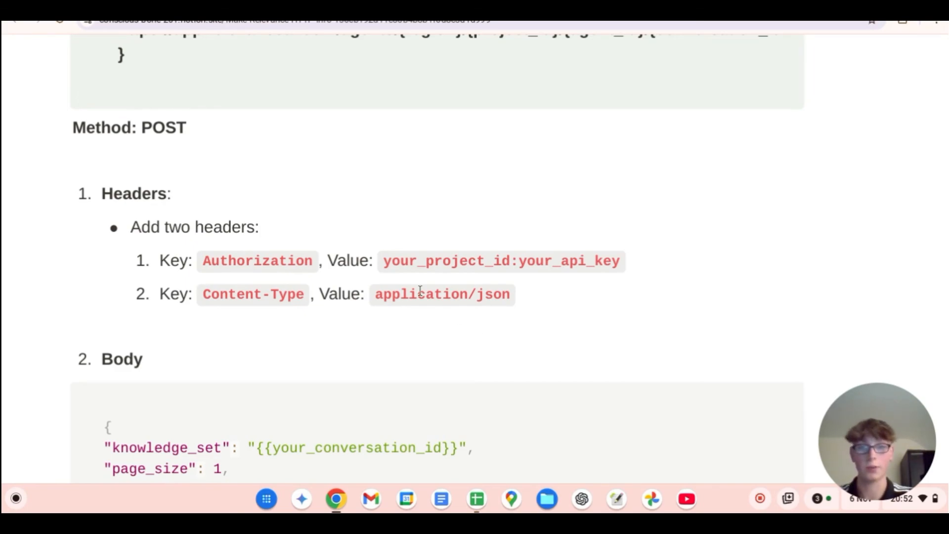
scroll(420, 290, "down", 5)
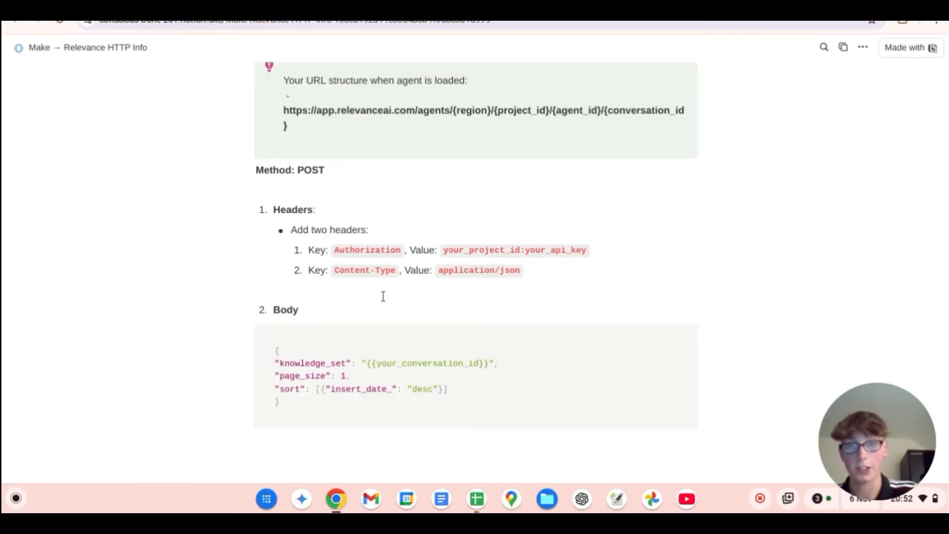
left_click_drag(338, 270, 380, 270)
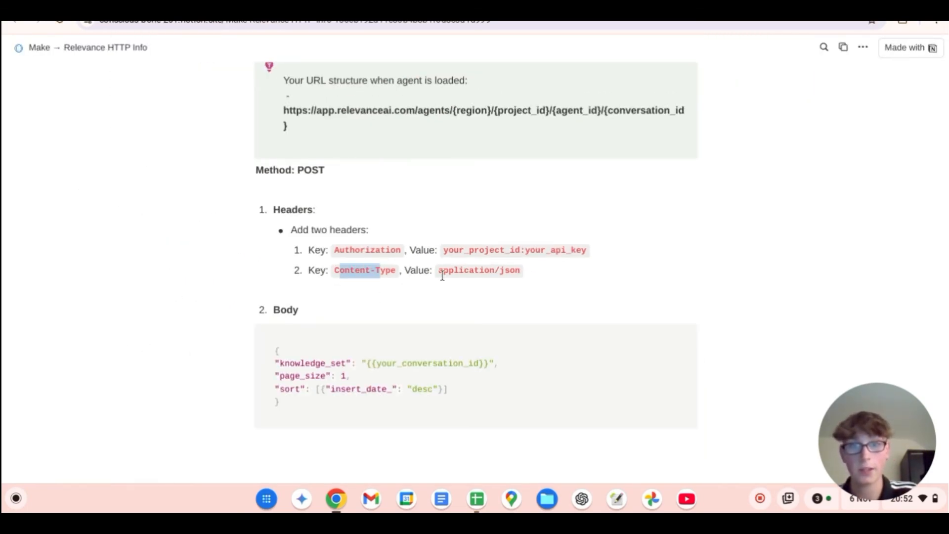
left_click_drag(450, 275, 515, 267)
Step: Examine the JSON body template in Notion and highlight its your_conversation_id placeholder
left_click(538, 270)
scroll(494, 267, "down", 3)
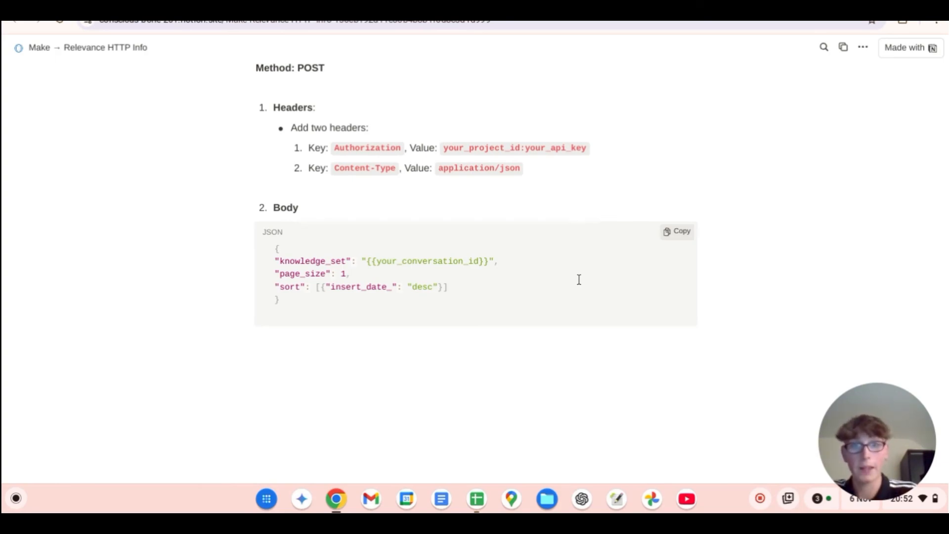
double_click(480, 260)
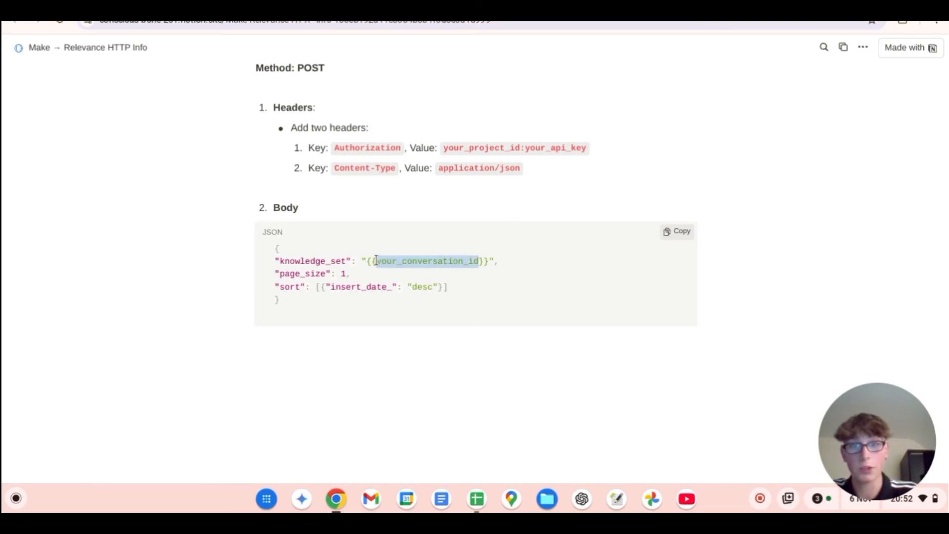
Step: Locate the conversation ID part in the Notion agent URL structure and compare it with the JSON body template
left_click(525, 183)
scroll(516, 223, "up", 4)
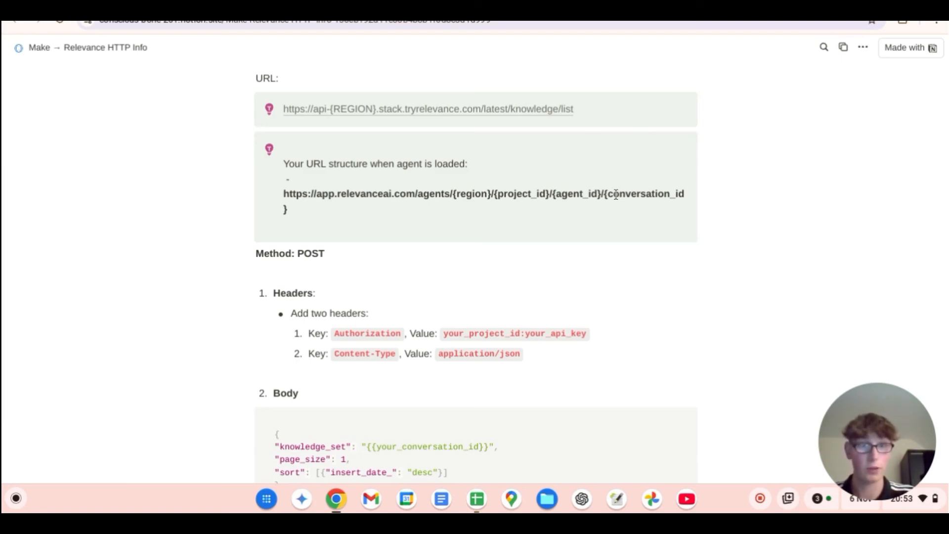
scroll(663, 229, "down", 3)
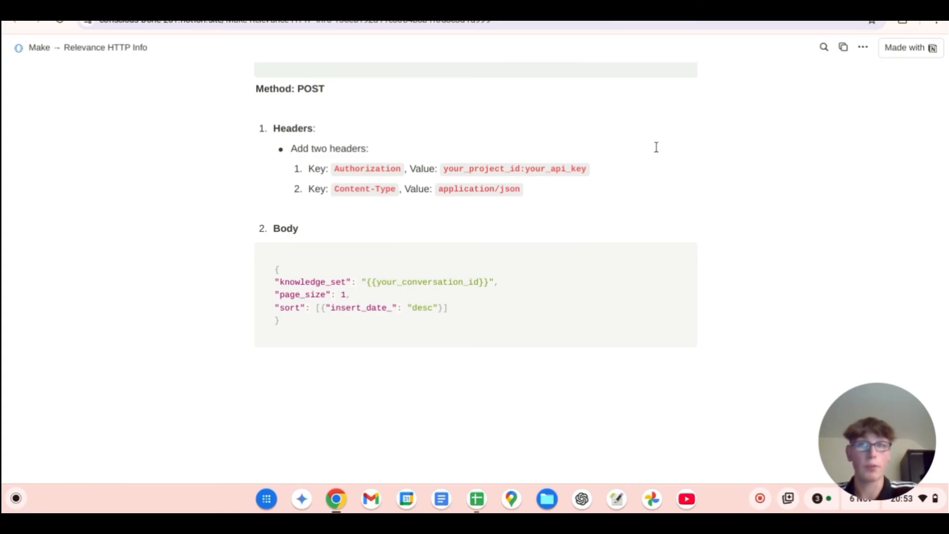
Step: Return to the Make scenario, close the demo HTTP request's settings unsaved and delete that module after Airtable
left_click(445, 5)
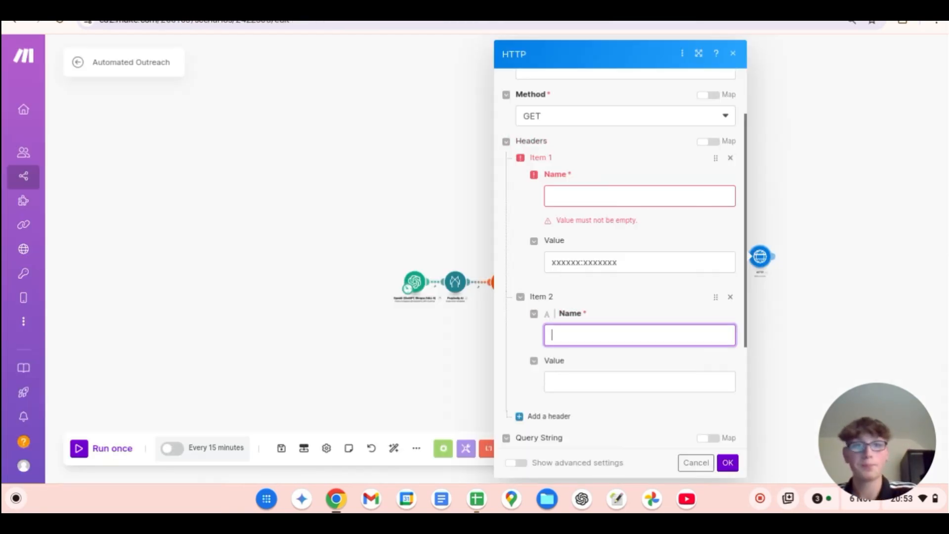
left_click(733, 54)
right_click(749, 260)
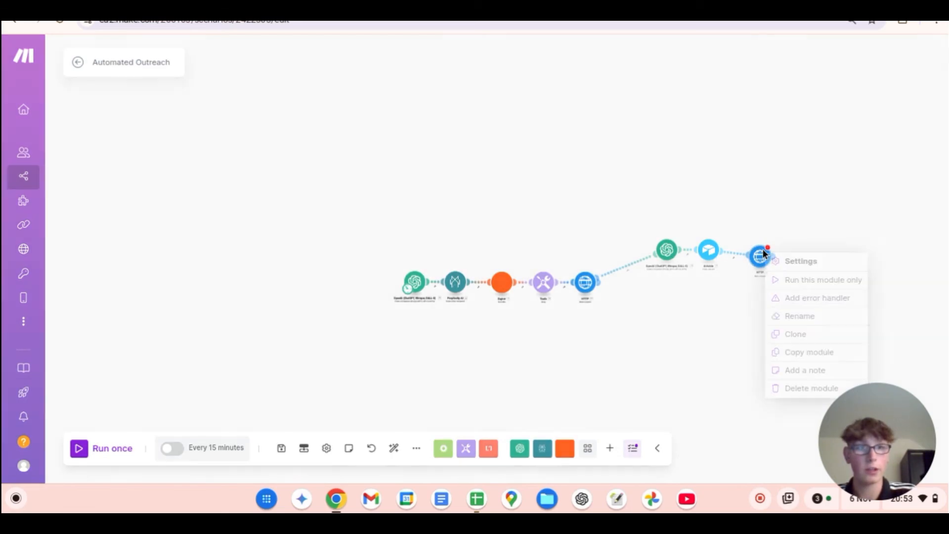
left_click(806, 389)
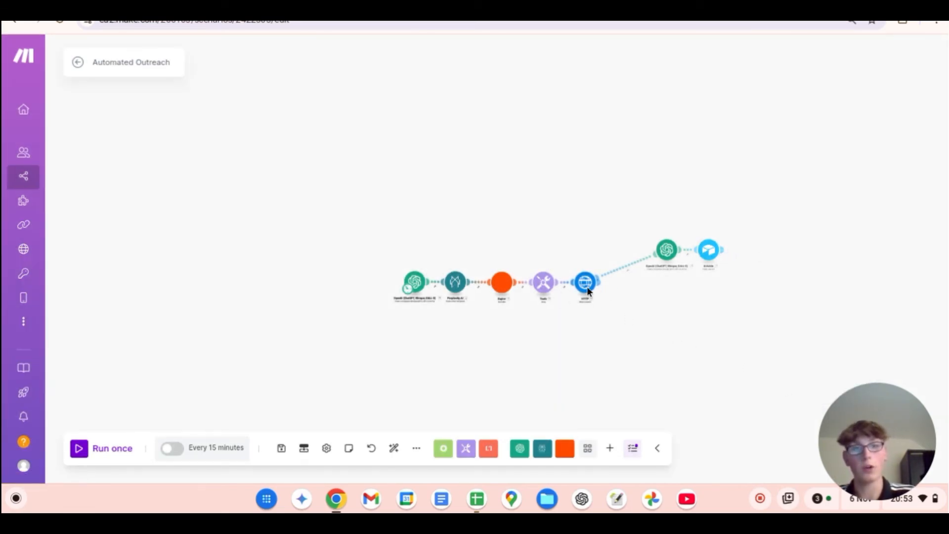
Step: Review the model, role and text prompt of the OpenAI module that follows the HTTP request, and close its settings
scroll(636, 280, "up", 5)
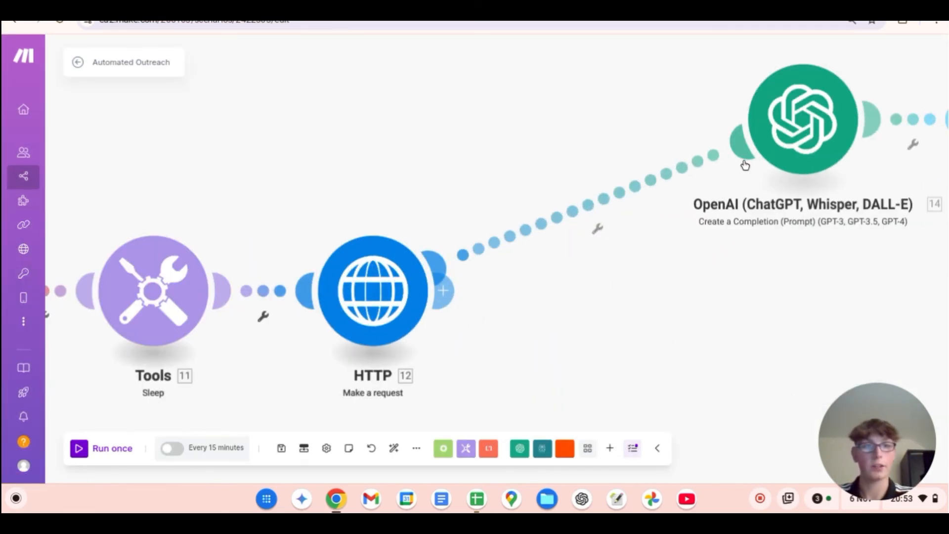
left_click(810, 126)
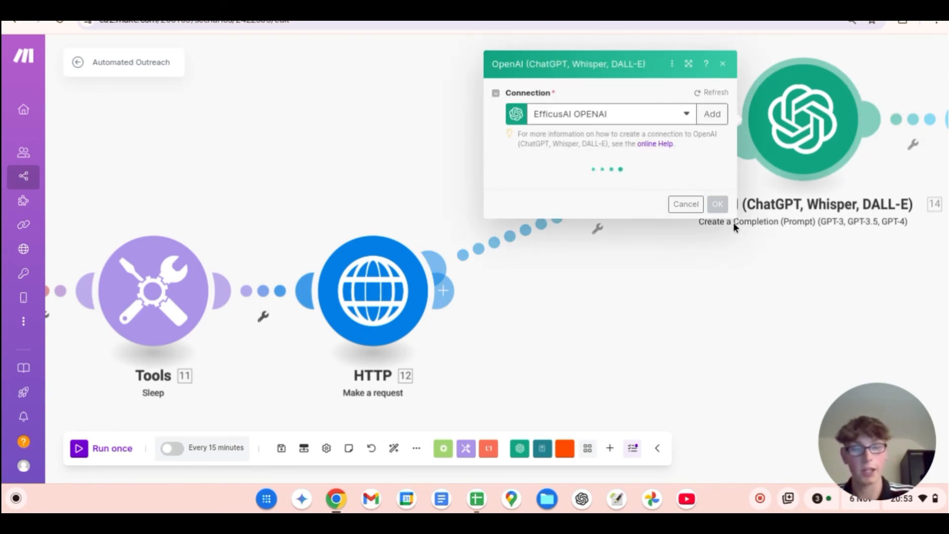
scroll(733, 221, "down", 1)
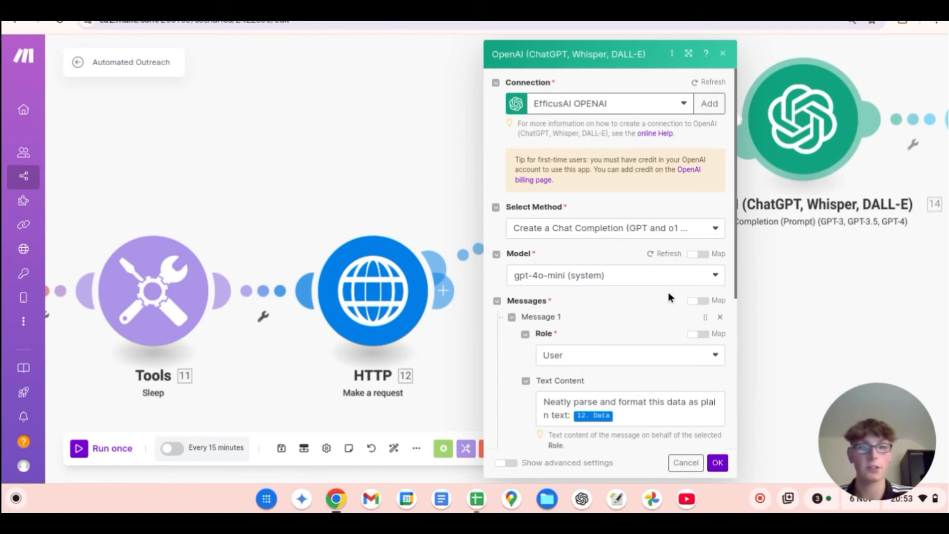
scroll(666, 292, "down", 3)
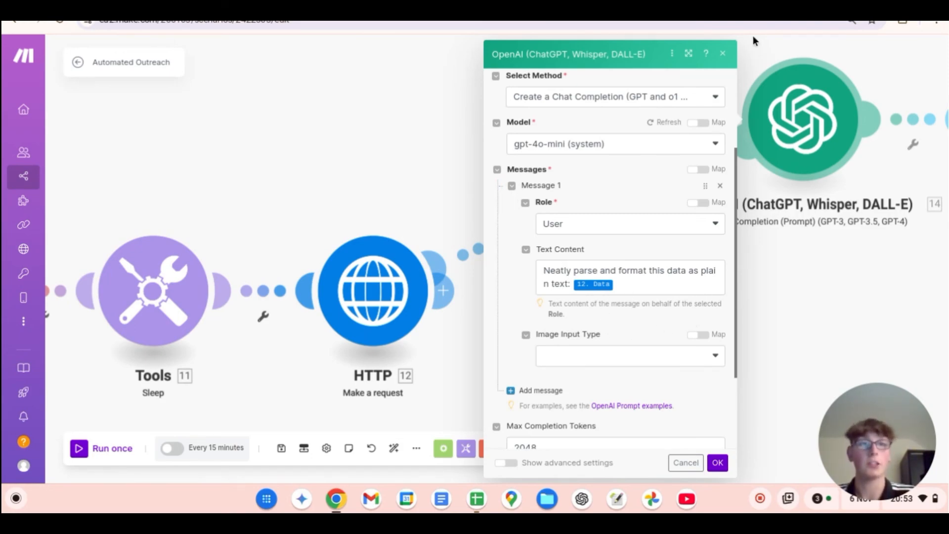
left_click(722, 55)
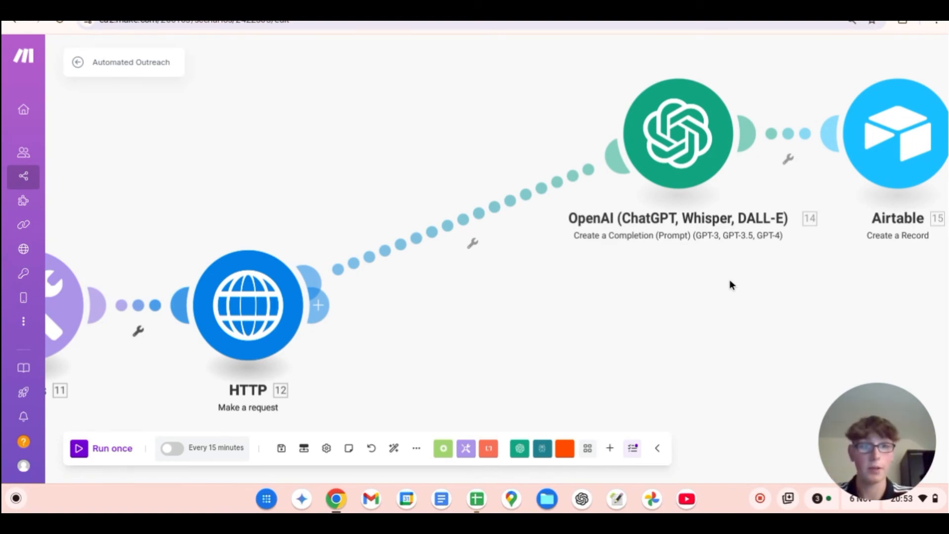
Step: Look over the whole scenario flow and inspect the Airtable module's base, table and record field mappings
scroll(729, 279, "down", 5)
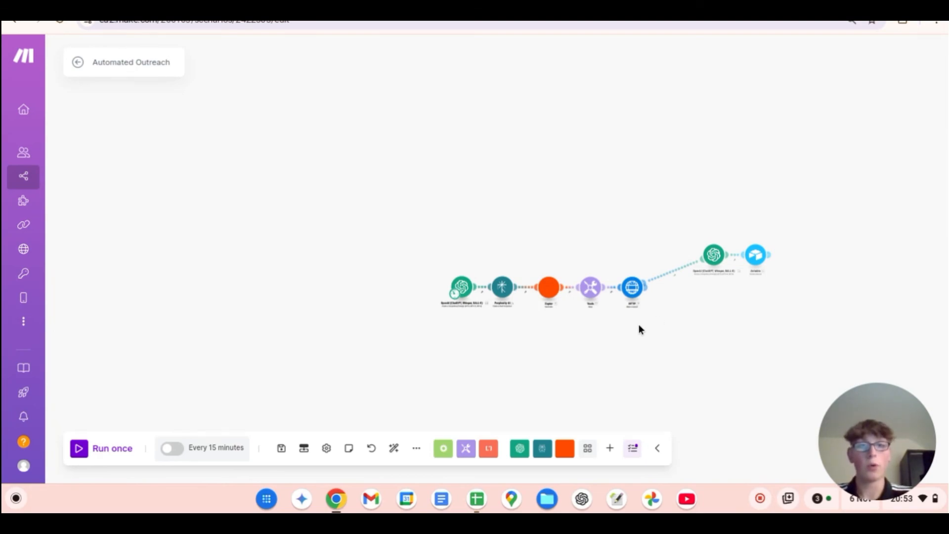
scroll(639, 324, "up", 5)
scroll(638, 324, "down", 5)
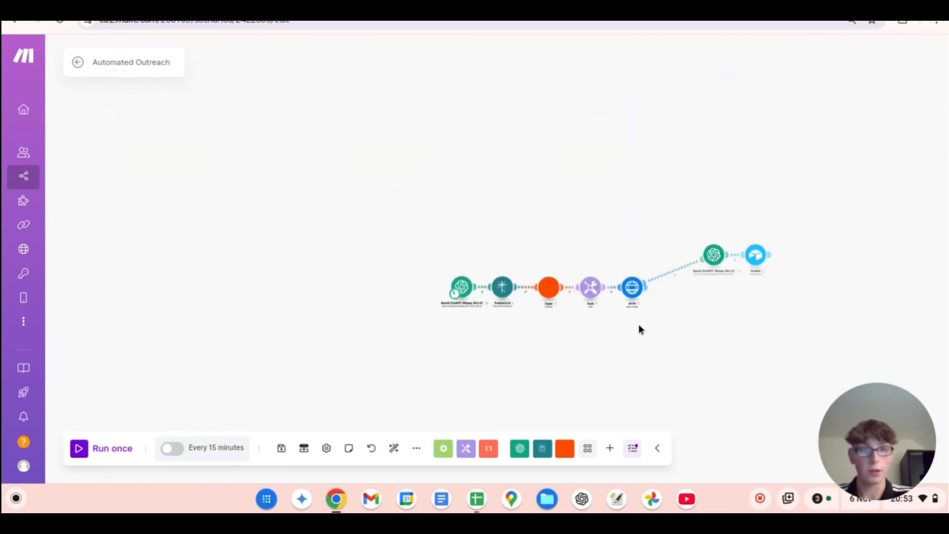
scroll(639, 328, "up", 5)
scroll(639, 328, "down", 5)
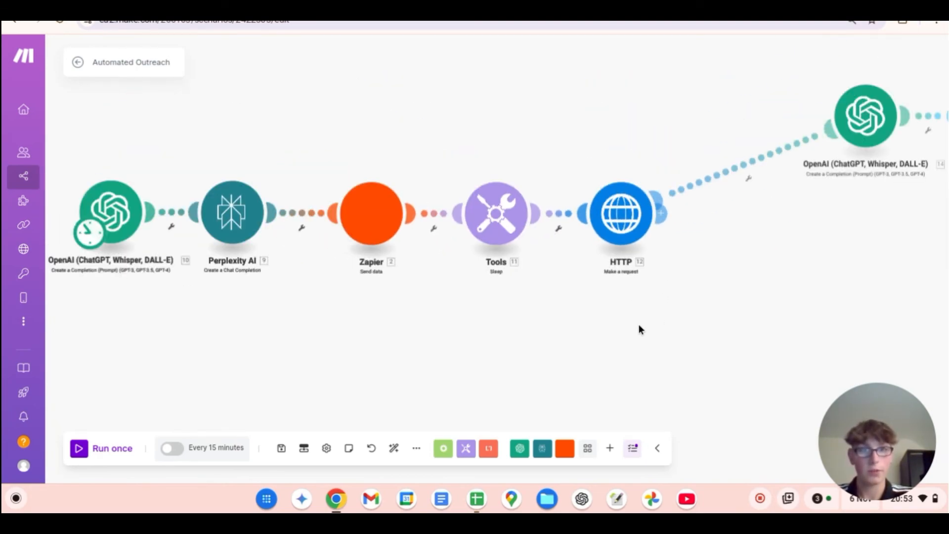
left_click_drag(711, 304, 645, 309)
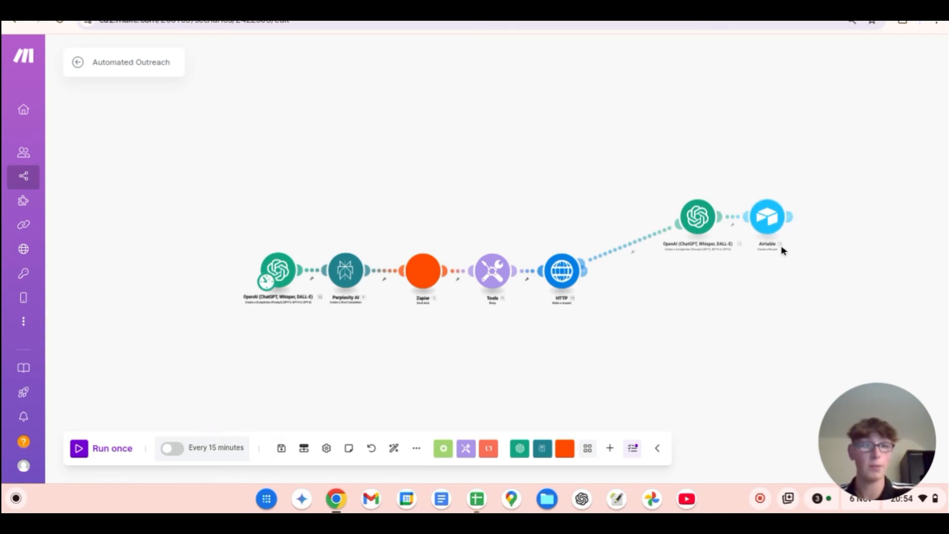
left_click(772, 213)
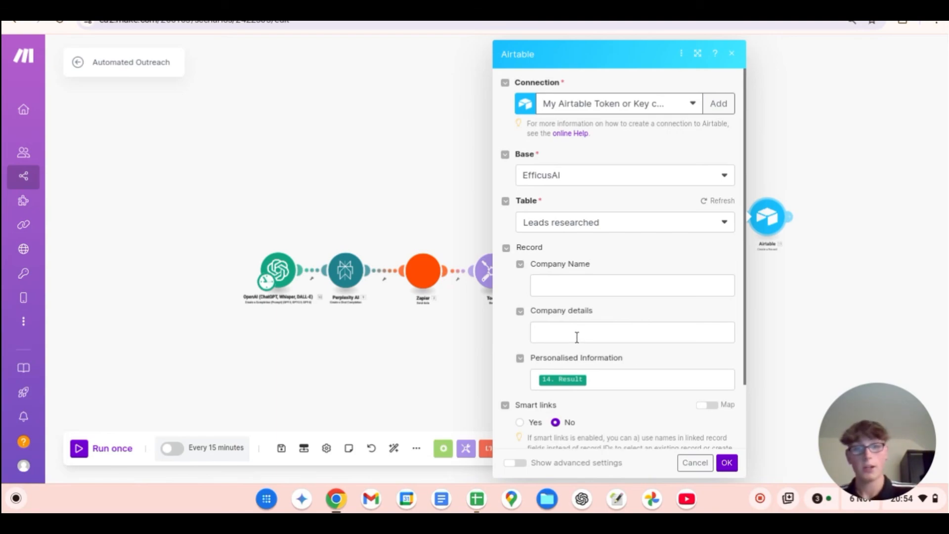
left_click(731, 53)
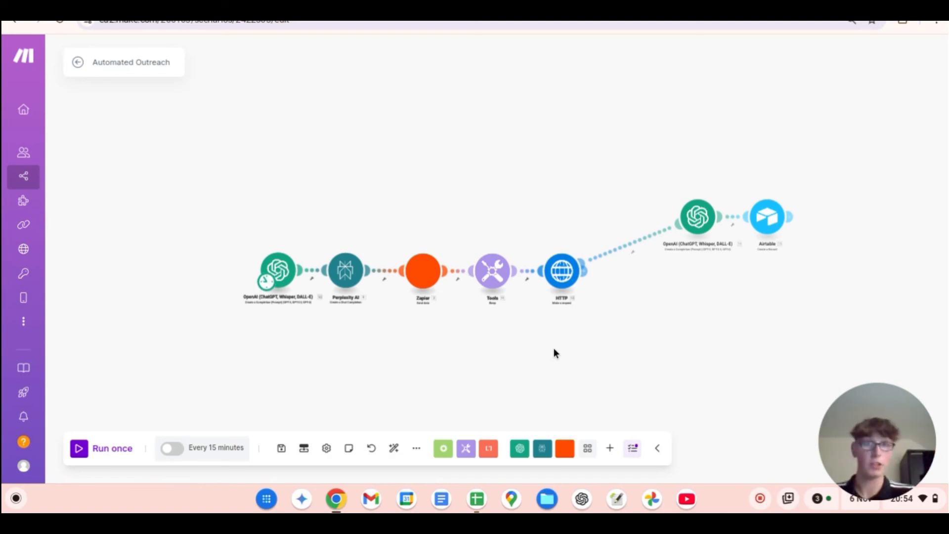
Step: Switch to the Notion page and look through the URL, headers and body instructions again
left_click(539, 10)
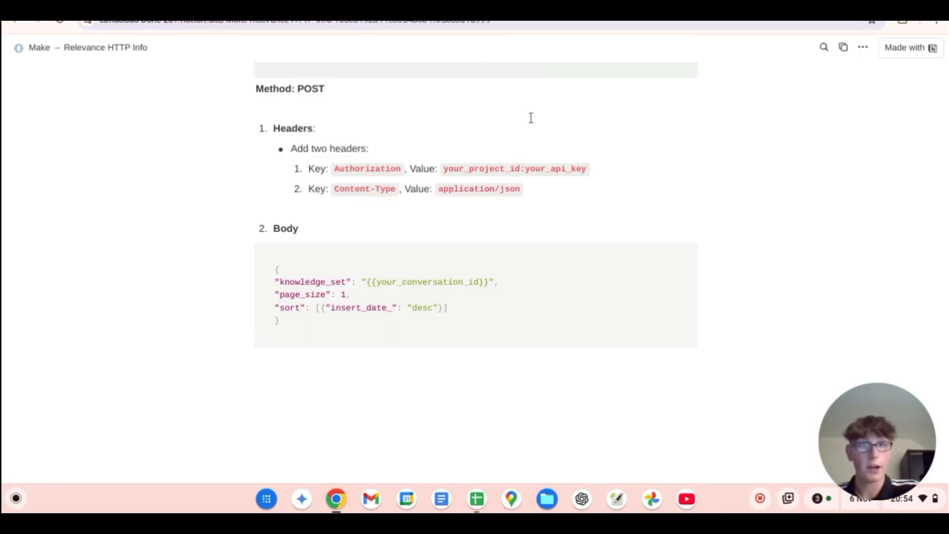
scroll(440, 270, "up", 6)
scroll(484, 185, "down", 3)
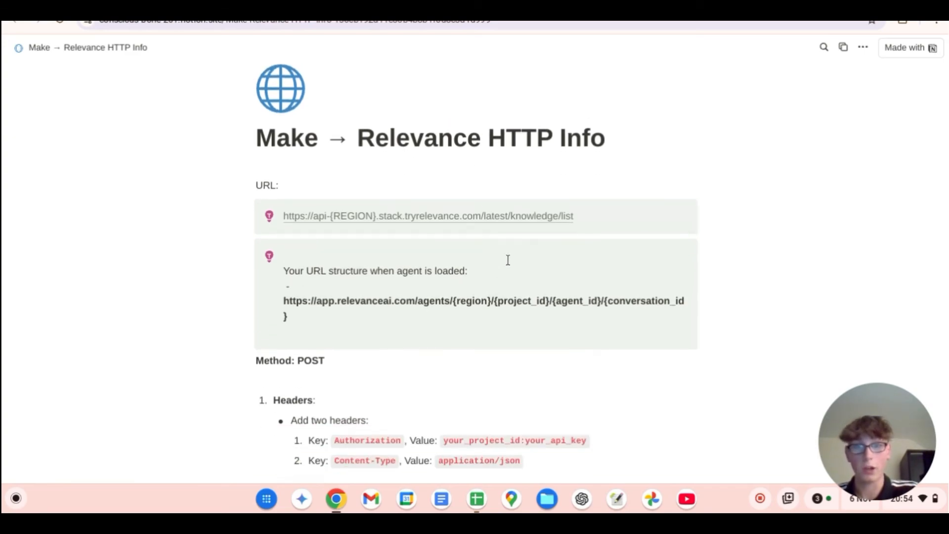